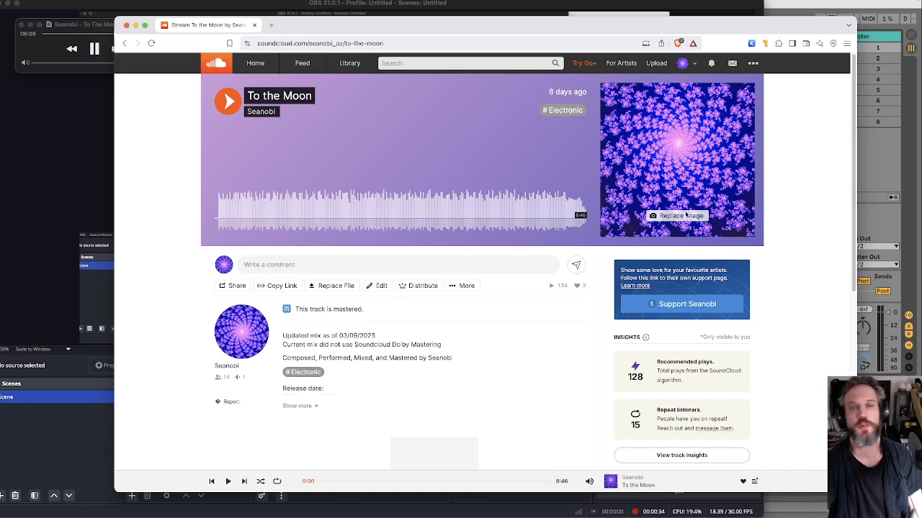
- Move the floating audio player lower on the desktop and reduce its playback volume to about one eighth
left_click(94, 29)
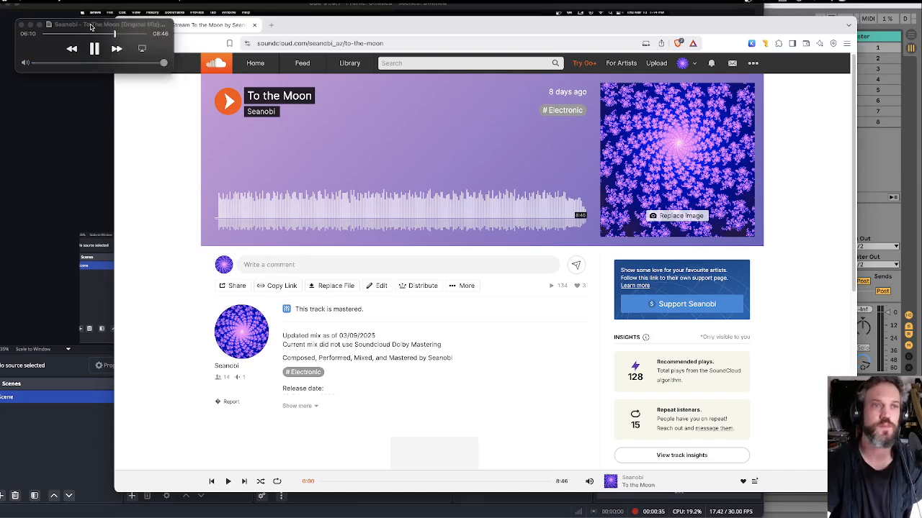
left_click_drag(94, 29, 100, 130)
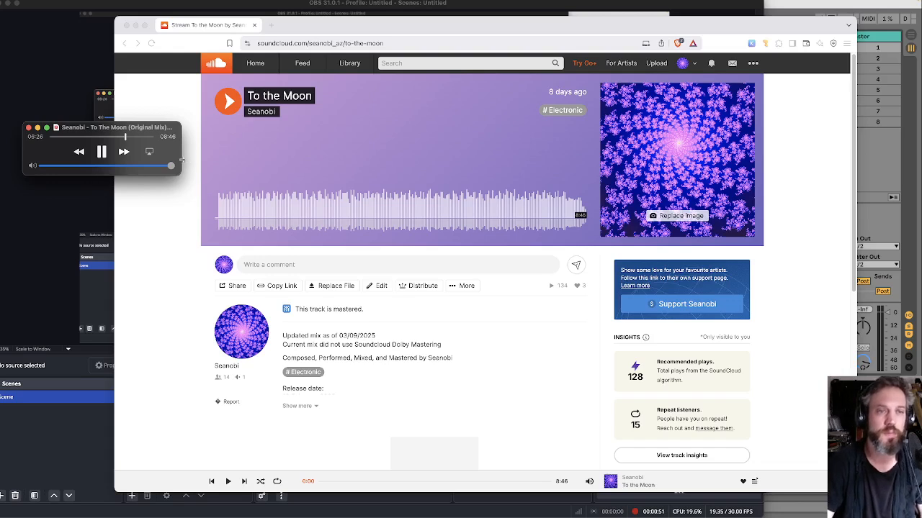
left_click_drag(178, 167, 110, 171)
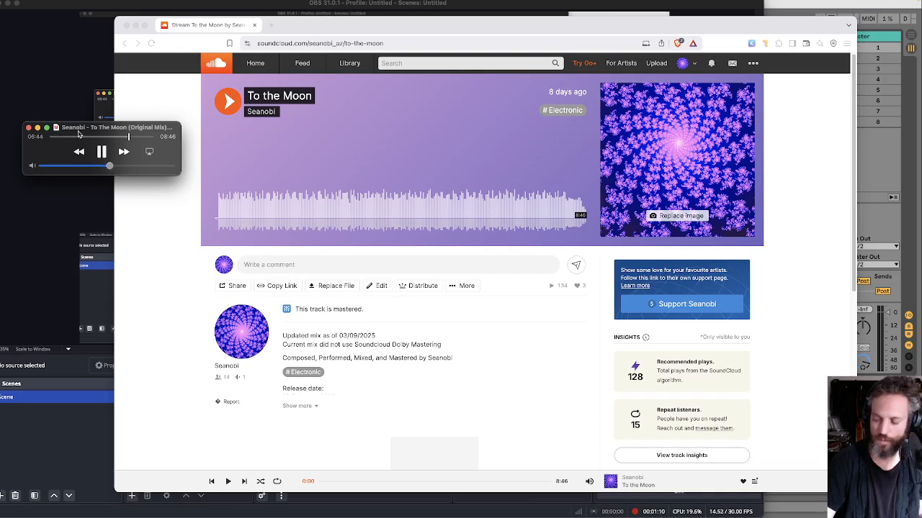
left_click_drag(108, 170, 77, 171)
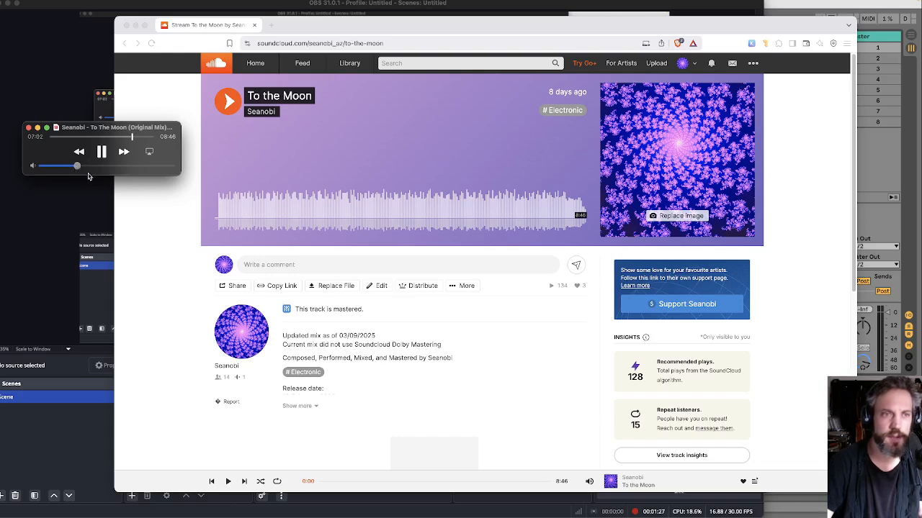
left_click_drag(77, 165, 57, 171)
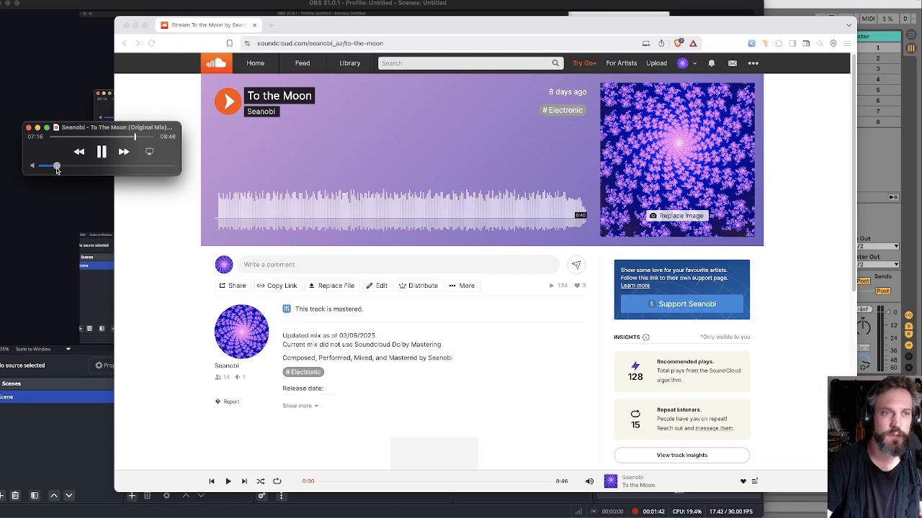
- Move the audio player down over the area below the Scenes list and lower its volume slightly more
left_click(177, 283)
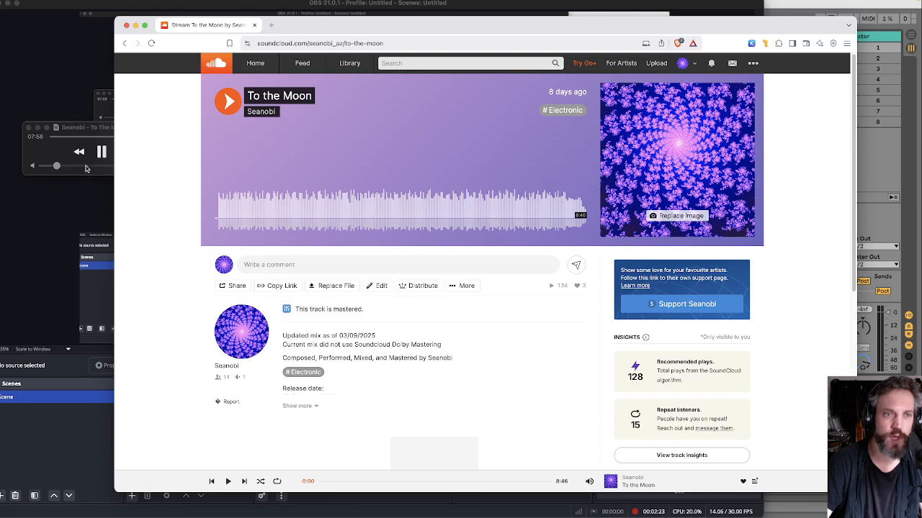
left_click(79, 128)
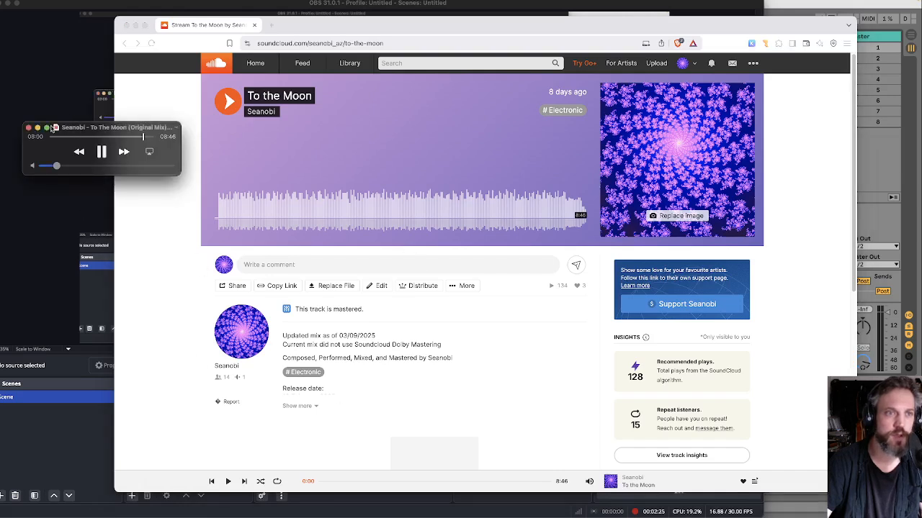
left_click(159, 83)
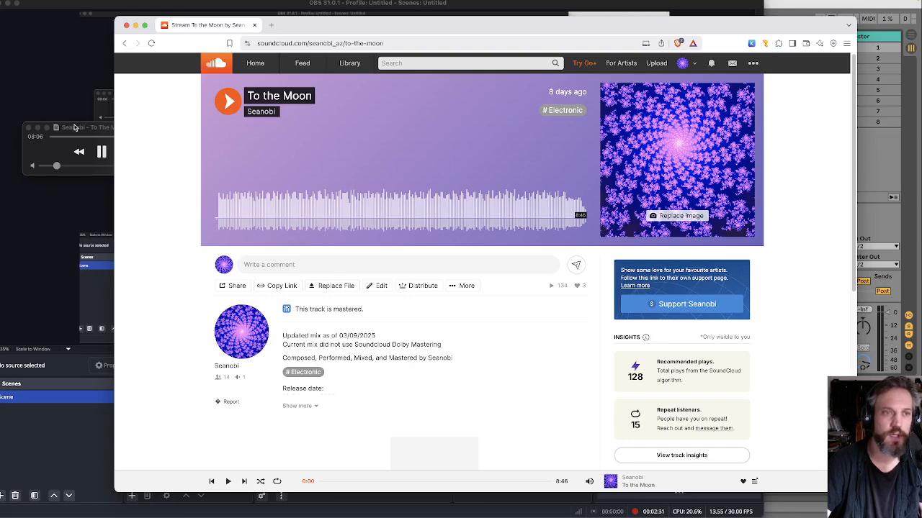
left_click_drag(77, 129, 38, 443)
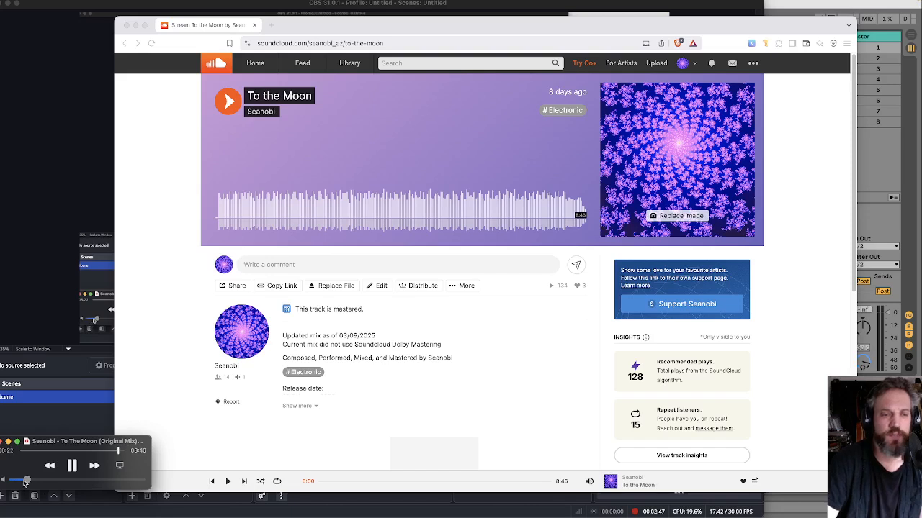
left_click_drag(28, 482, 25, 483)
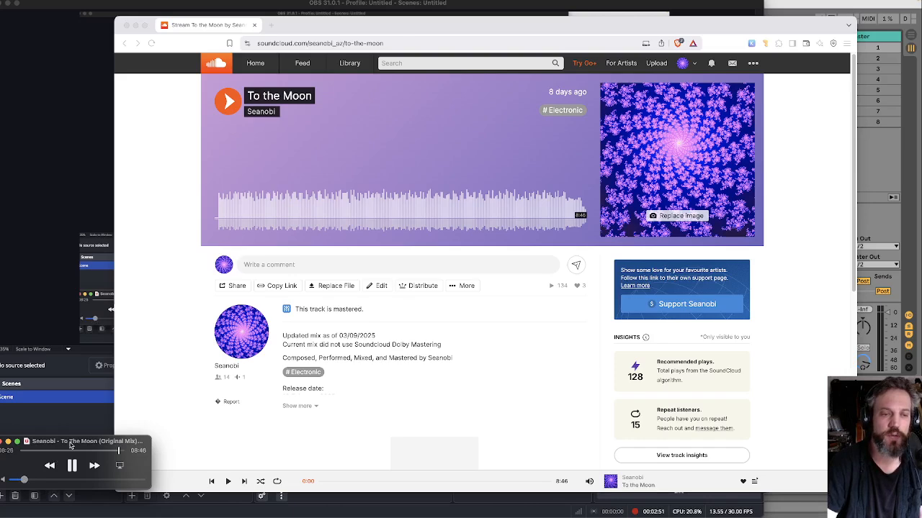
- Switch to the untitled Ableton Live set and delete the second MIDI track and both audio tracks
left_click(811, 3)
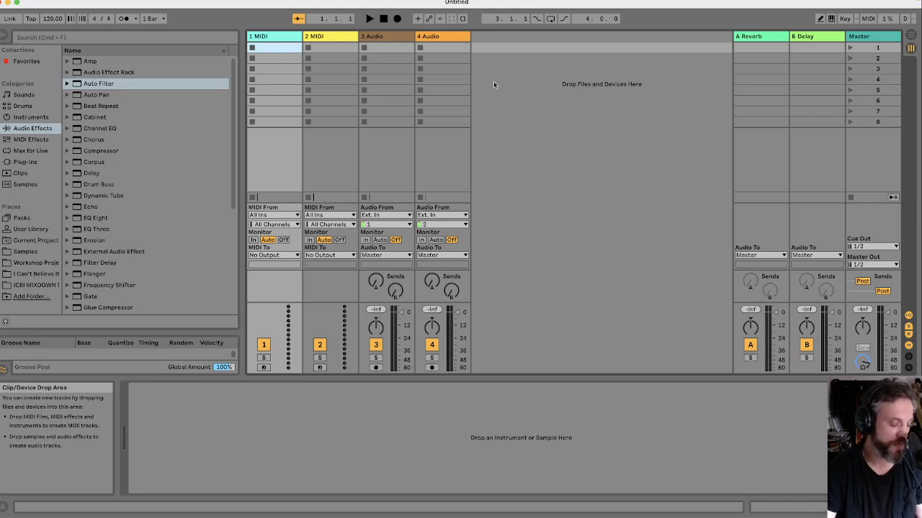
mouse_move(504, 2)
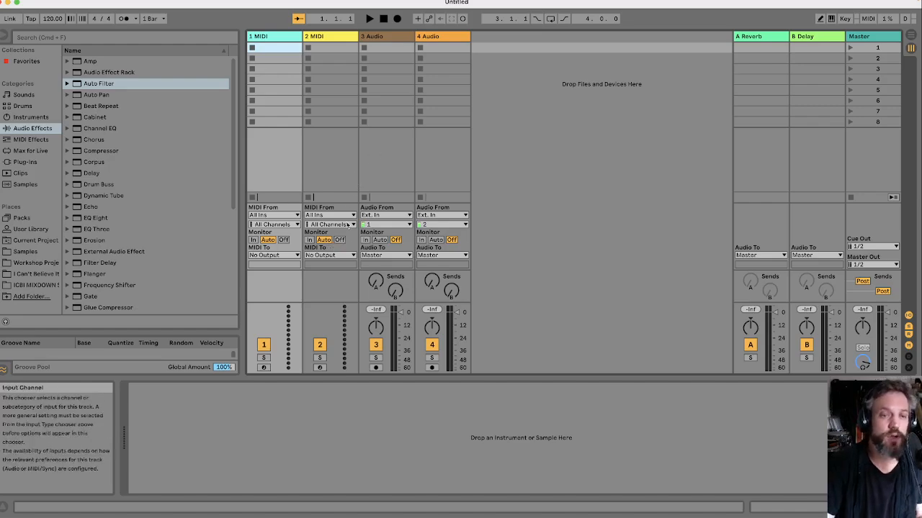
mouse_move(392, 504)
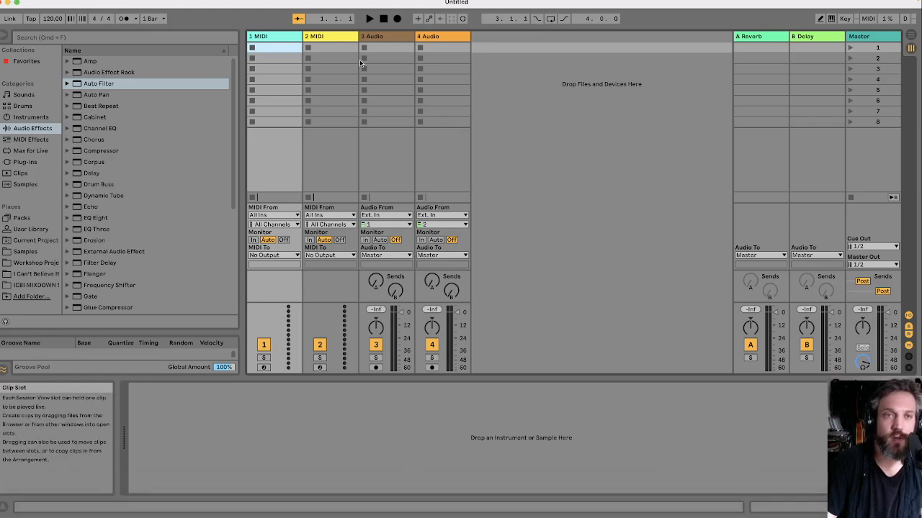
left_click(324, 37)
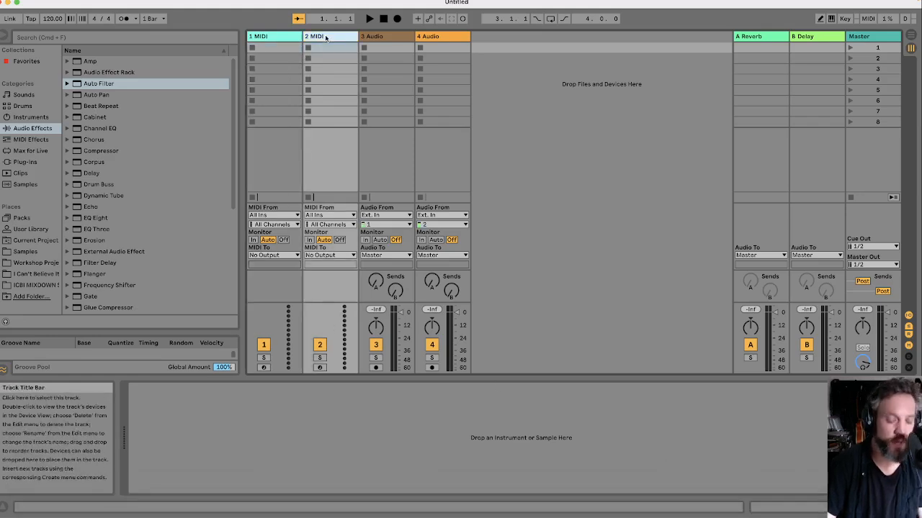
right_click(325, 38)
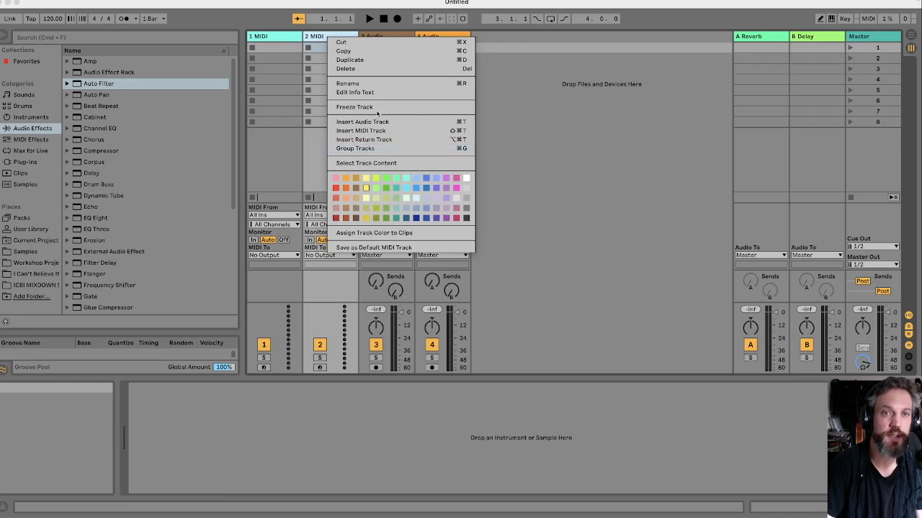
left_click(348, 69)
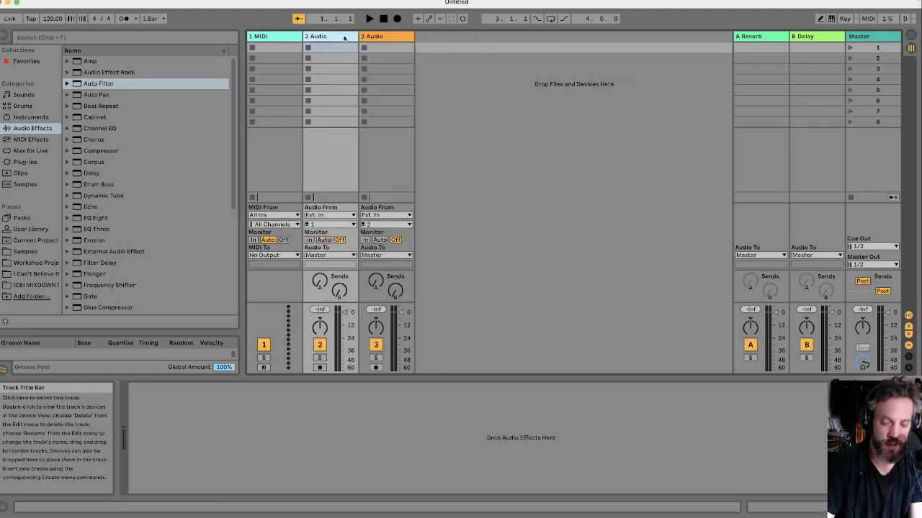
key("Delete")
key("Delete")
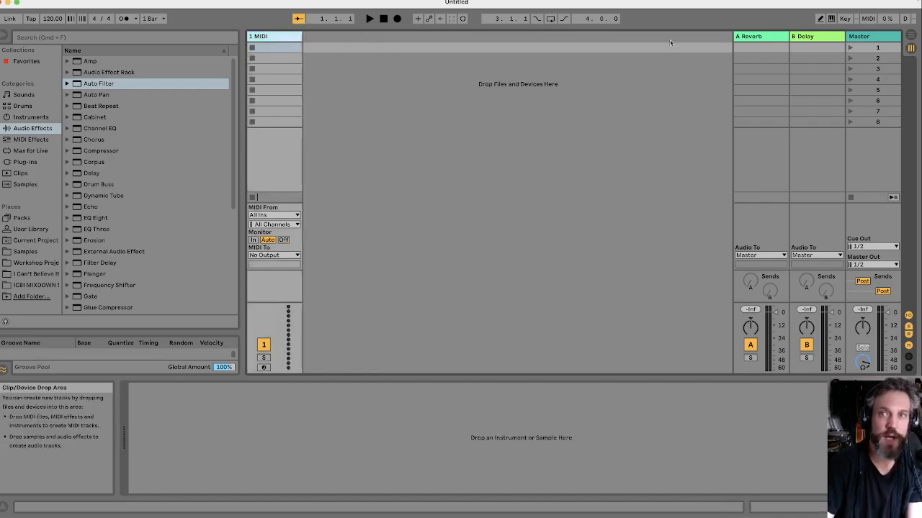
- Remove the Reverb device from return track A and the Delay device from return track B
left_click(767, 36)
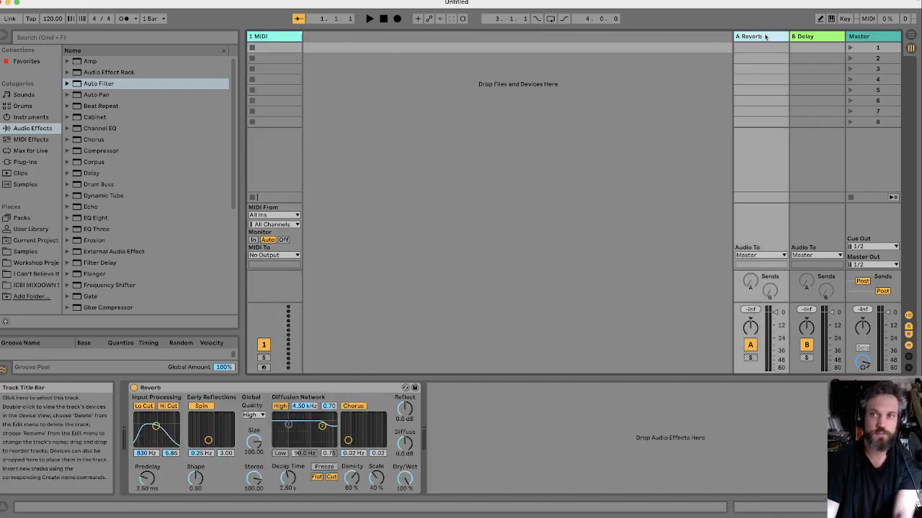
left_click(374, 388)
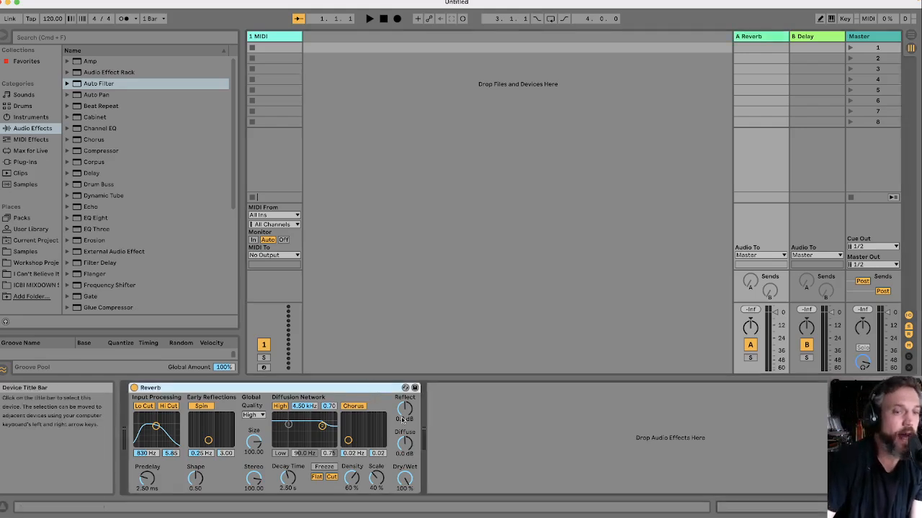
key("Delete")
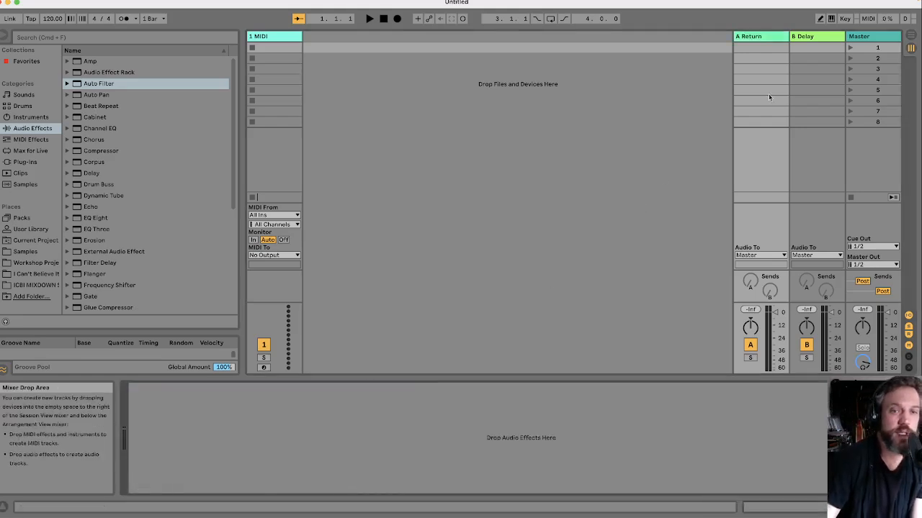
left_click(816, 36)
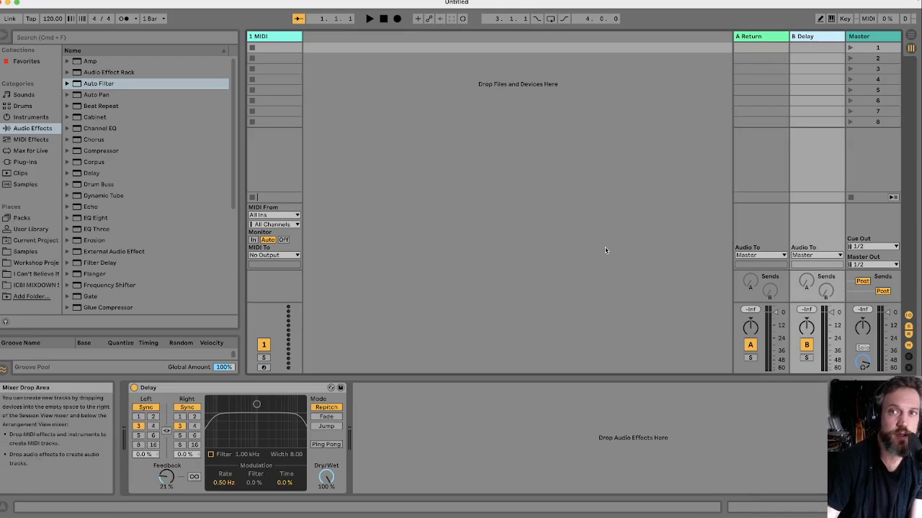
left_click(256, 388)
key("Delete")
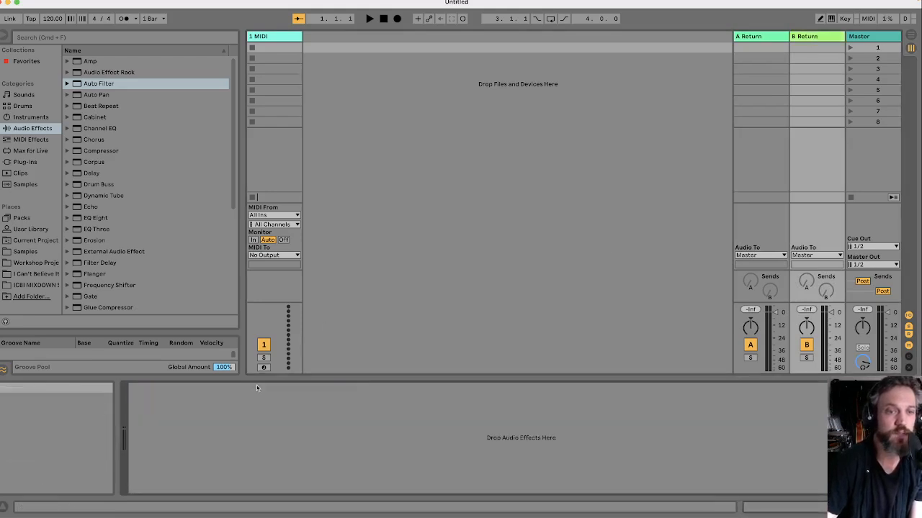
- Group the remaining MIDI track and duplicate the group four times to make five group tracks
left_click(274, 37)
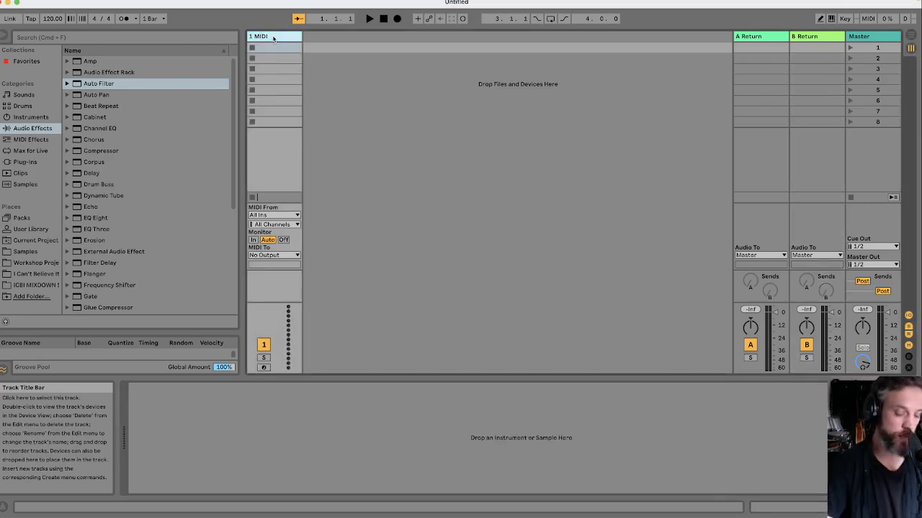
right_click(273, 38)
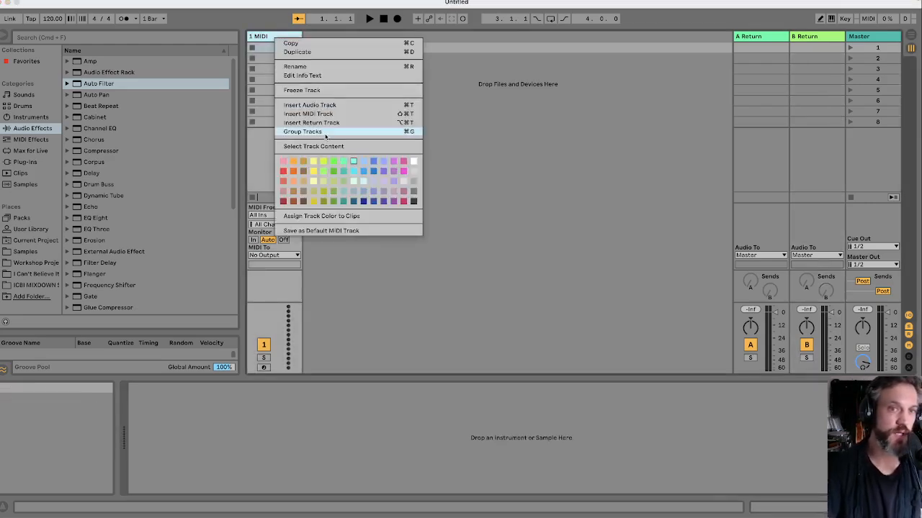
left_click(325, 133)
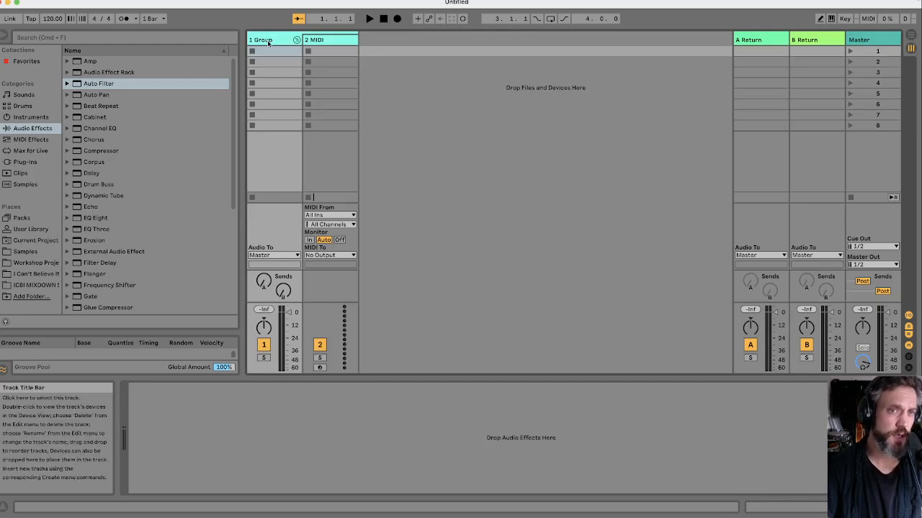
key("super+d")
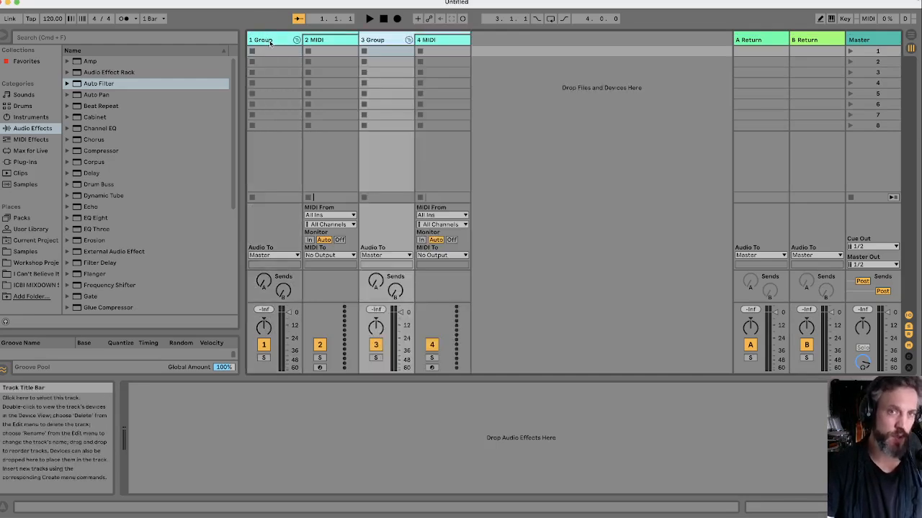
key("super+d")
key("super+d")
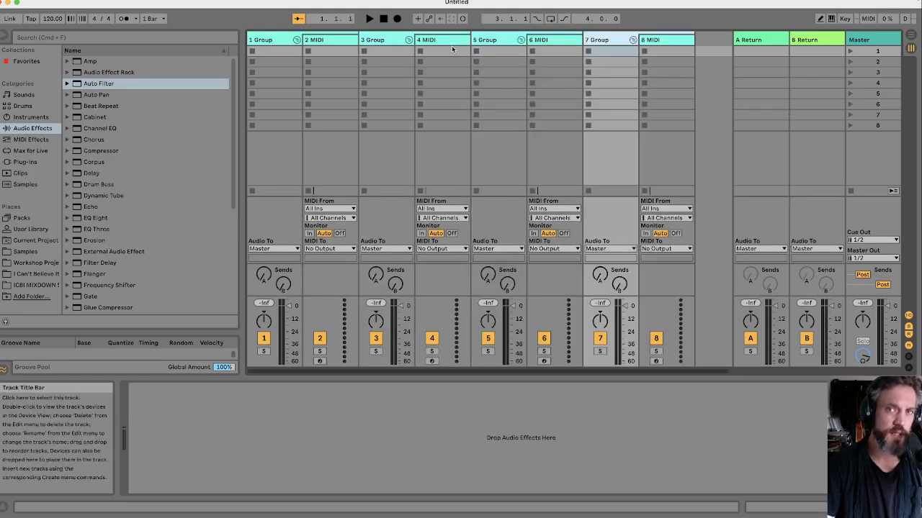
key("super+d")
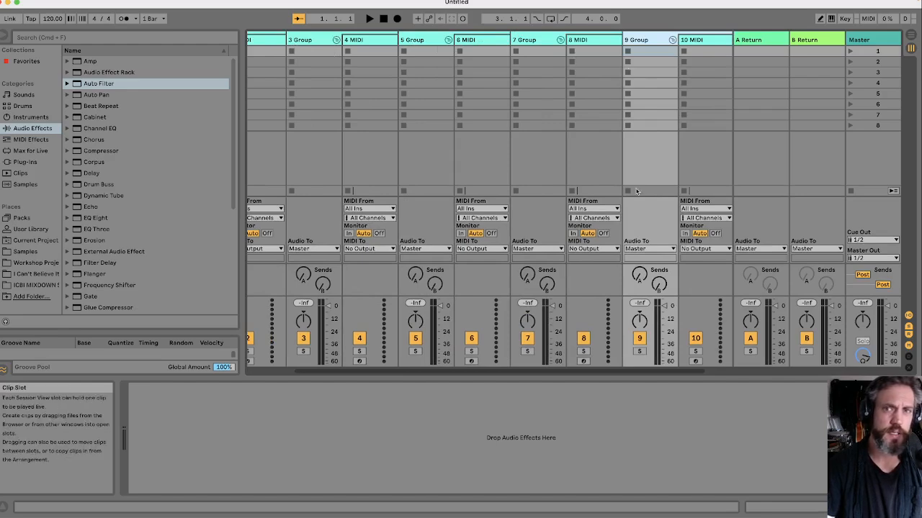
- Fold all five group tracks so that their MIDI tracks are hidden
left_click_drag(548, 372, 454, 366)
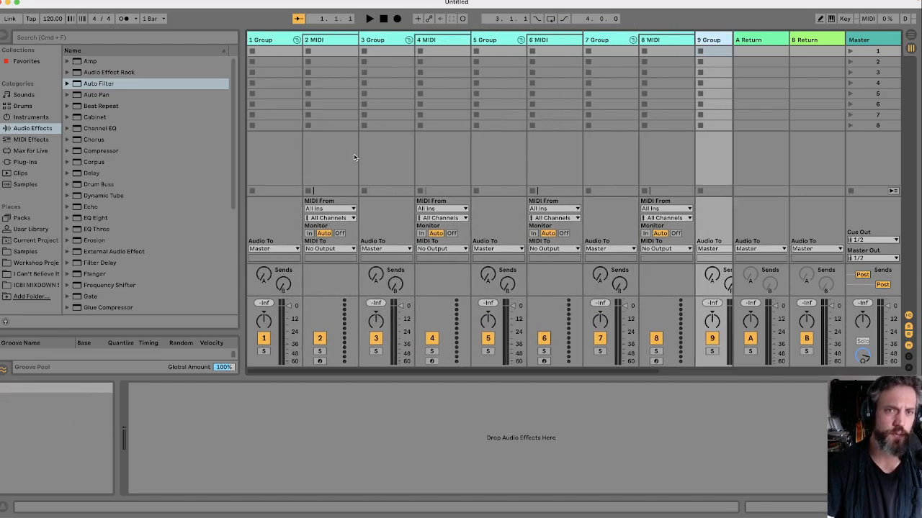
left_click(296, 40)
left_click(352, 40)
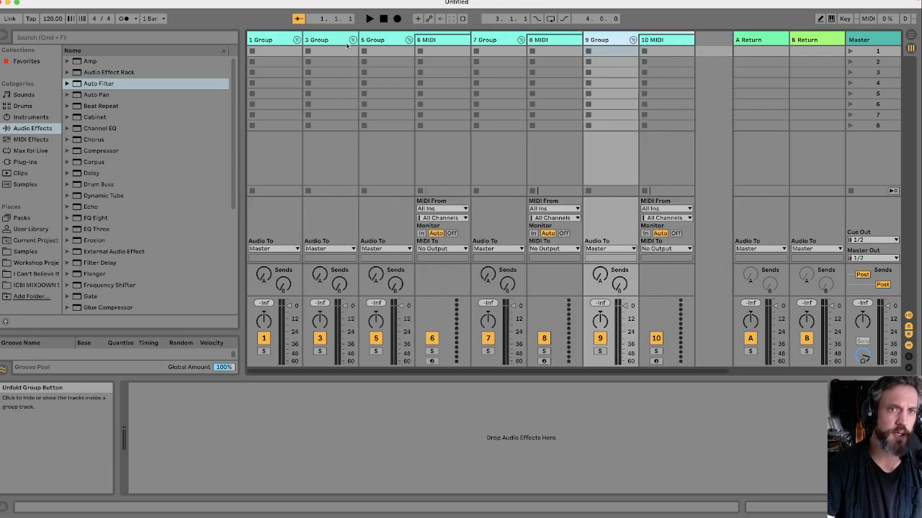
left_click(408, 39)
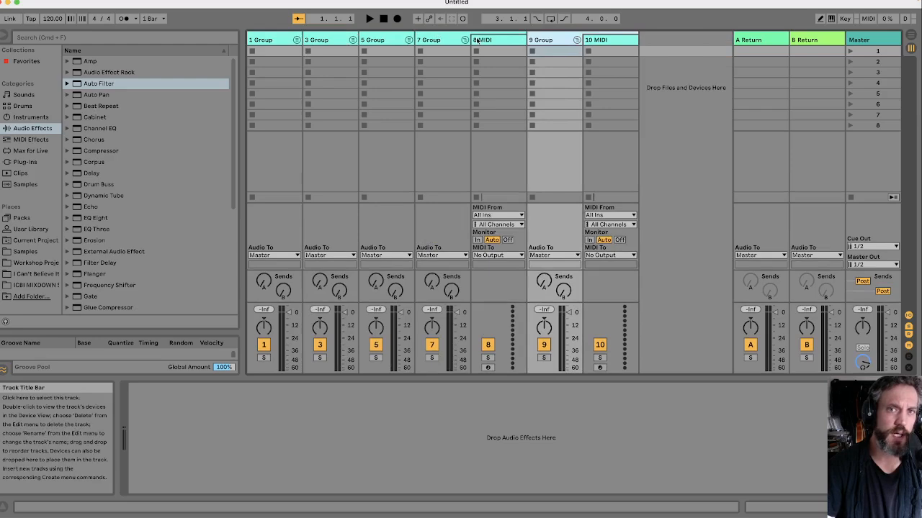
left_click(464, 40)
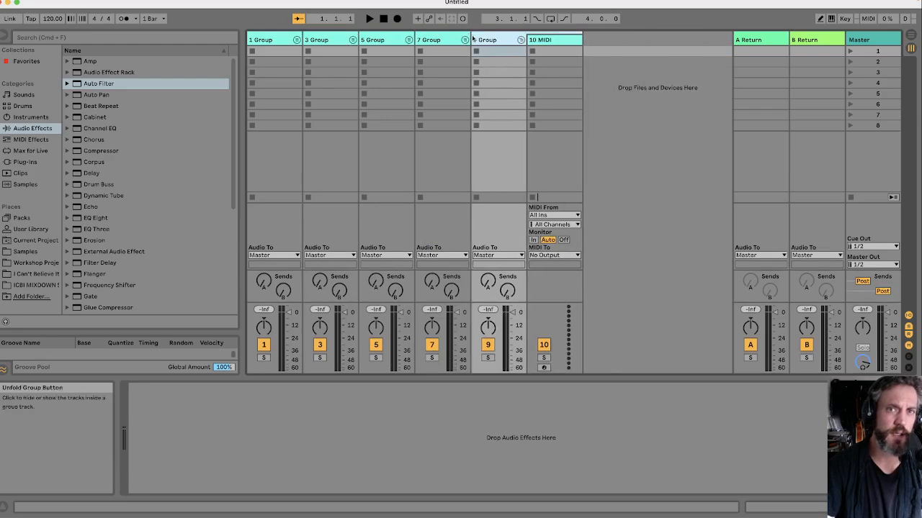
left_click(521, 40)
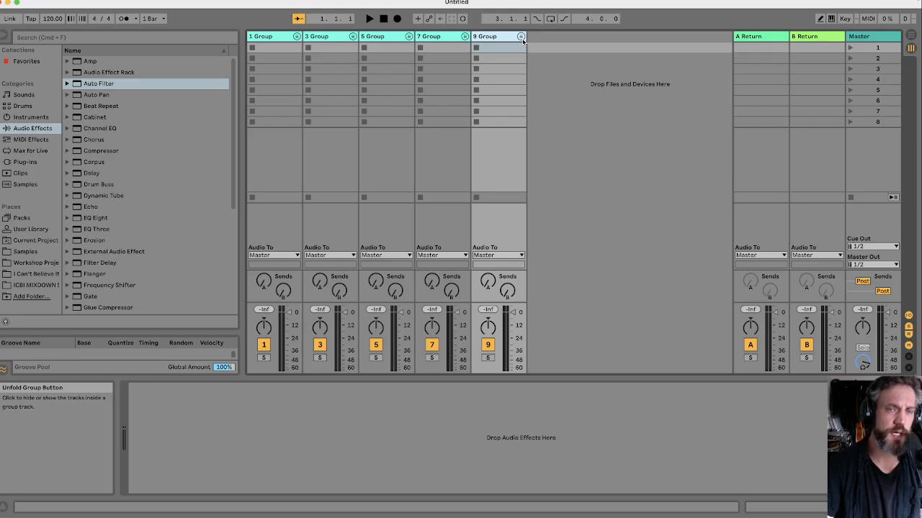
- Unfold the first group track, rename it Kick and fold it again
left_click(284, 38)
left_click(296, 37)
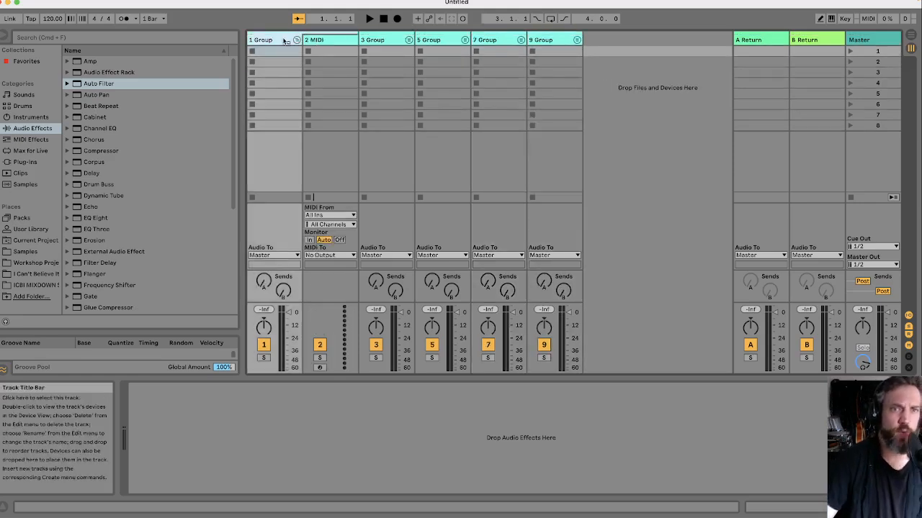
right_click(285, 38)
left_click(315, 89)
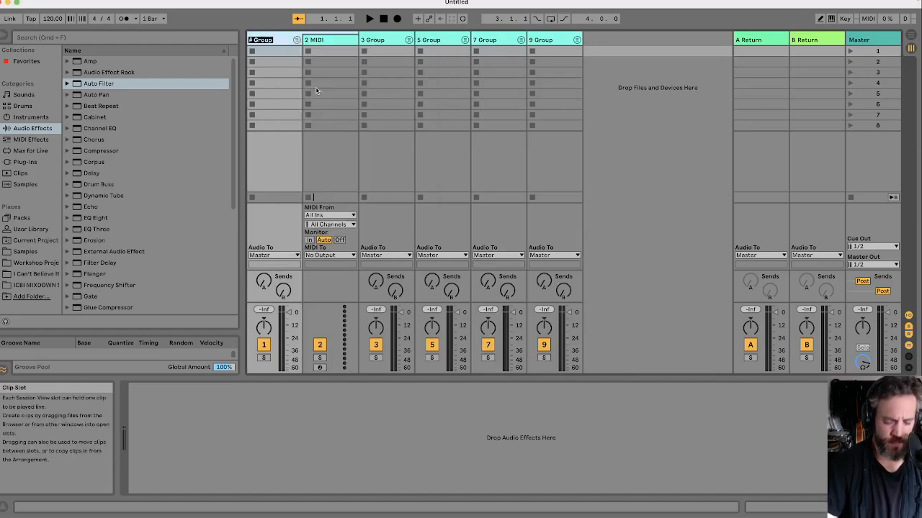
type("Kick")
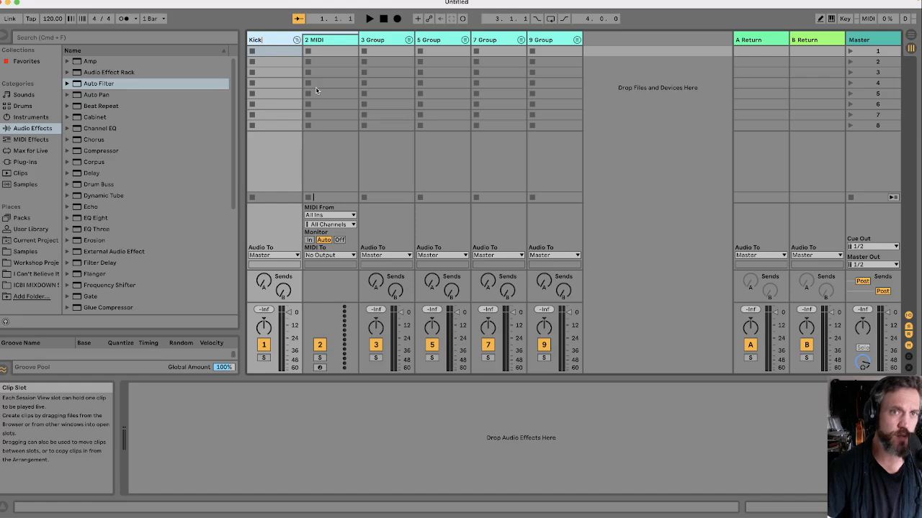
left_click(297, 37)
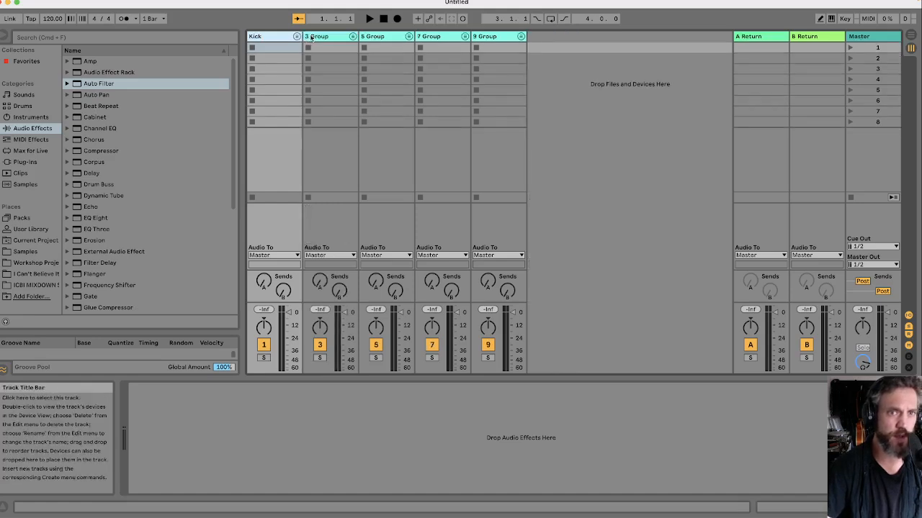
- Rename the second group track as Snare
left_click(314, 37)
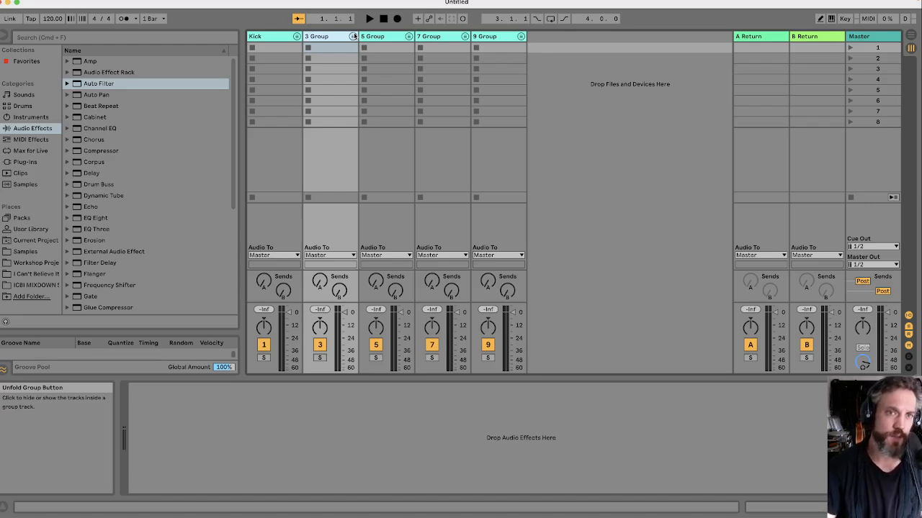
left_click(285, 39)
left_click(338, 38)
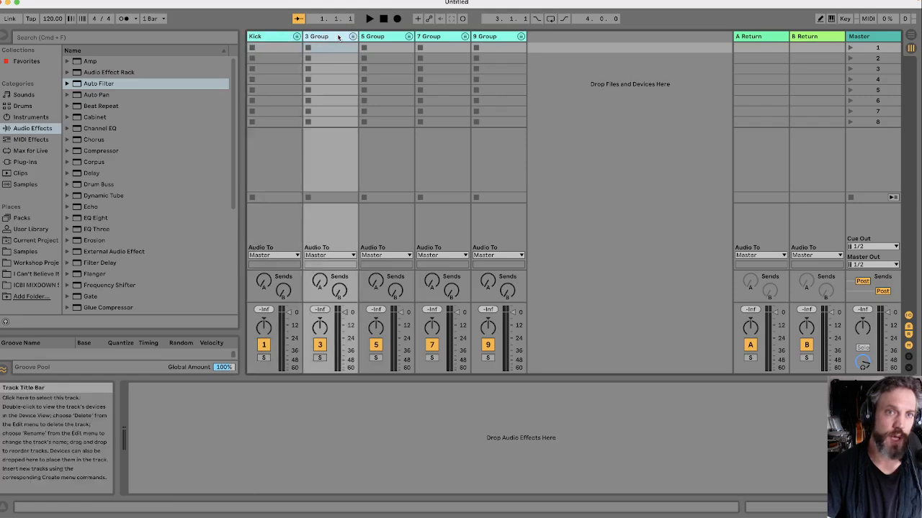
right_click(338, 37)
left_click(360, 81)
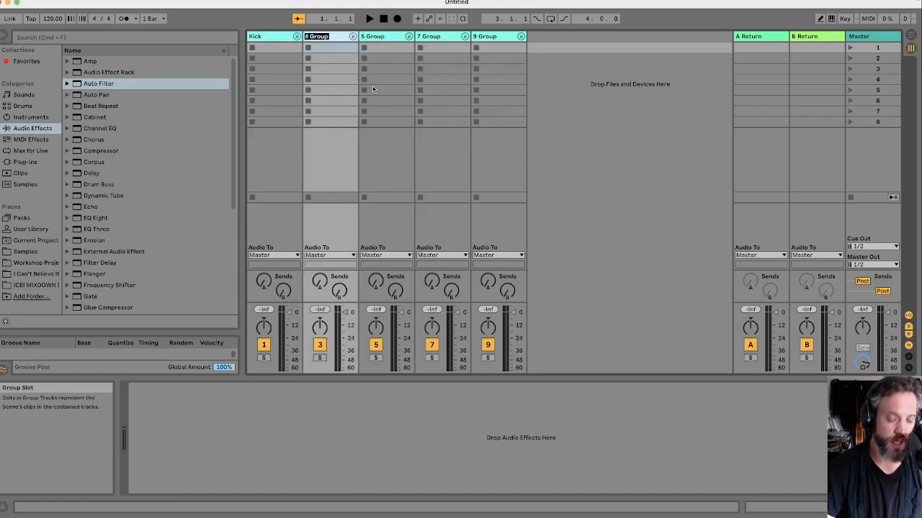
type("Na")
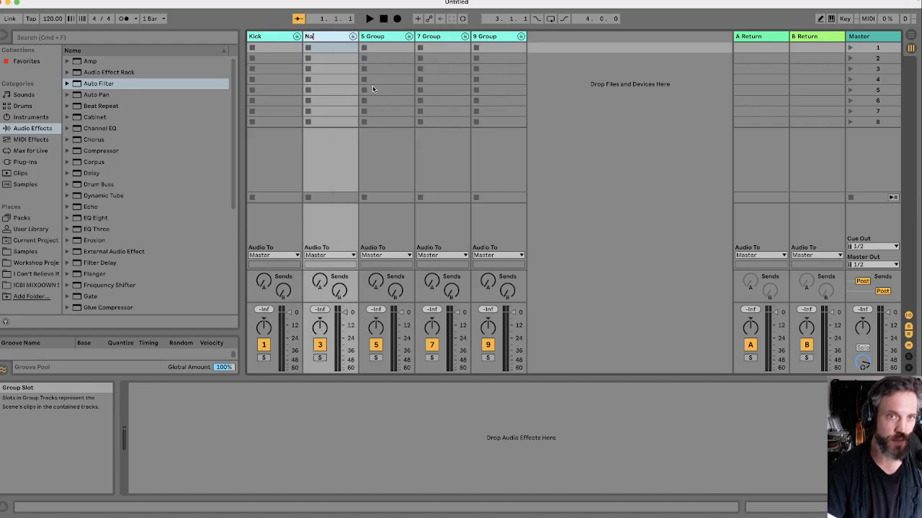
type("Snare")
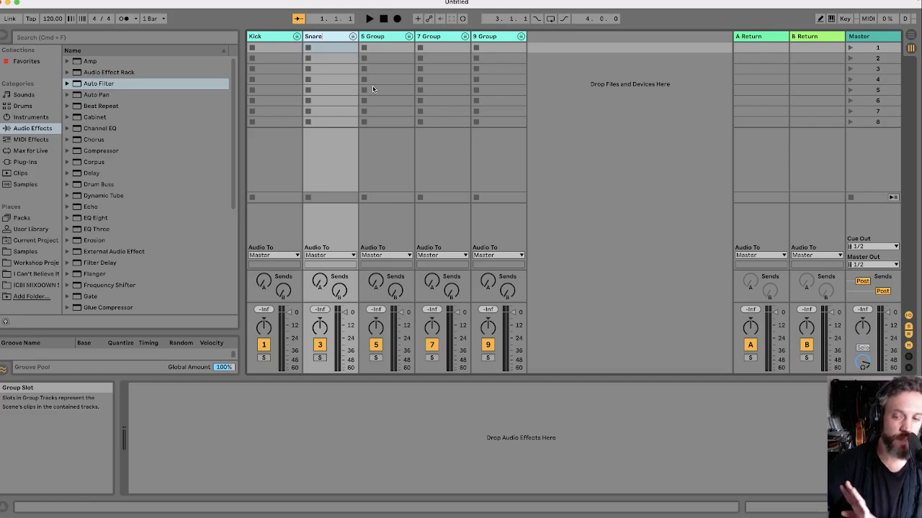
key("Return")
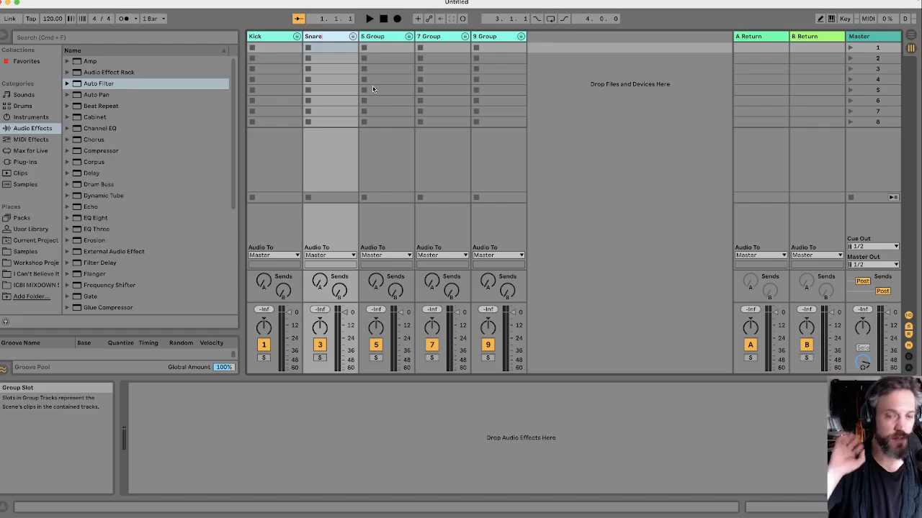
key("Return")
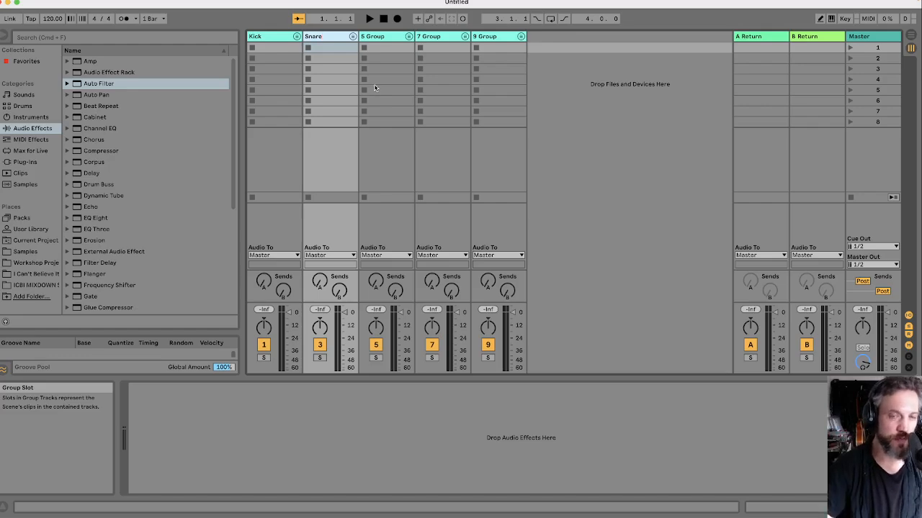
- Extend the Snare group track's name to Snare/Cl
left_click(374, 36)
left_click(334, 36)
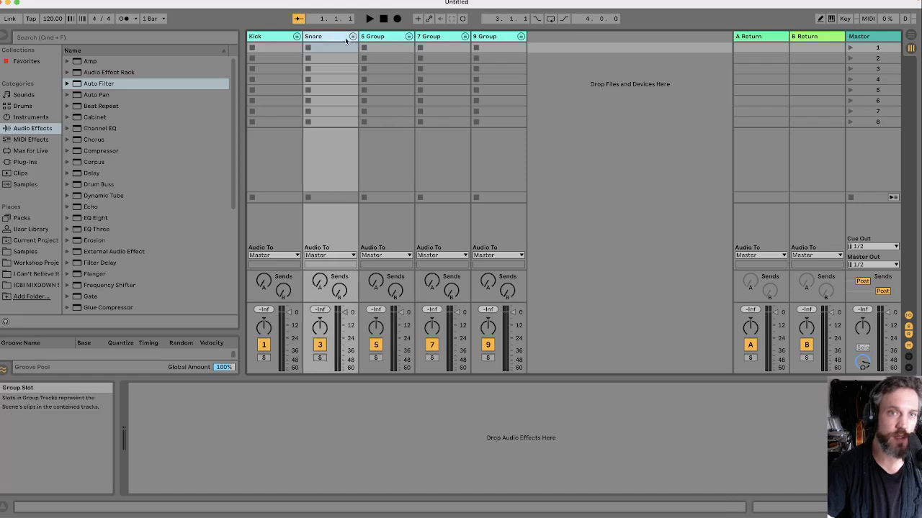
right_click(337, 38)
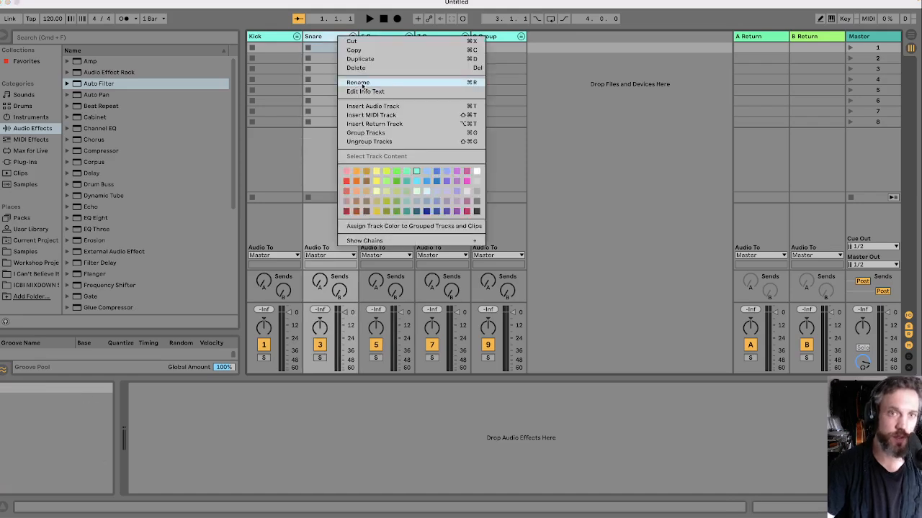
left_click(353, 80)
key("Right")
type("C")
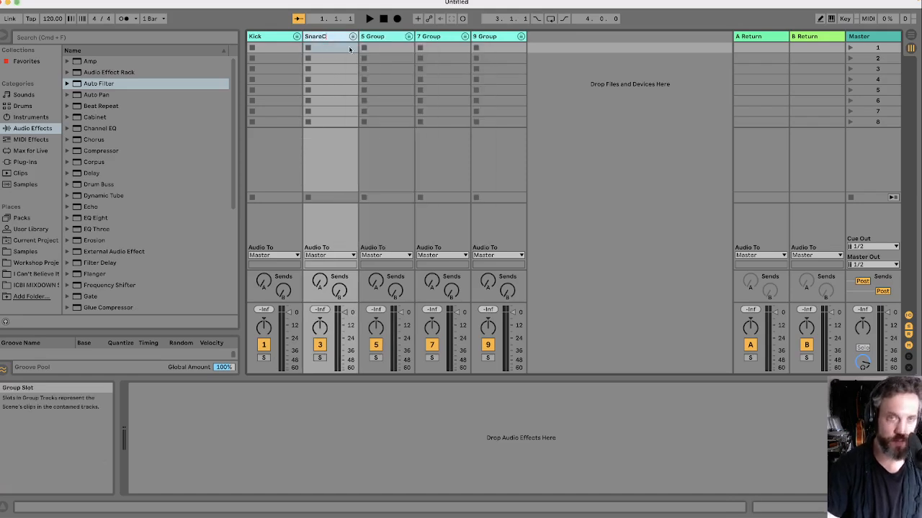
key("BackSpace")
type("/")
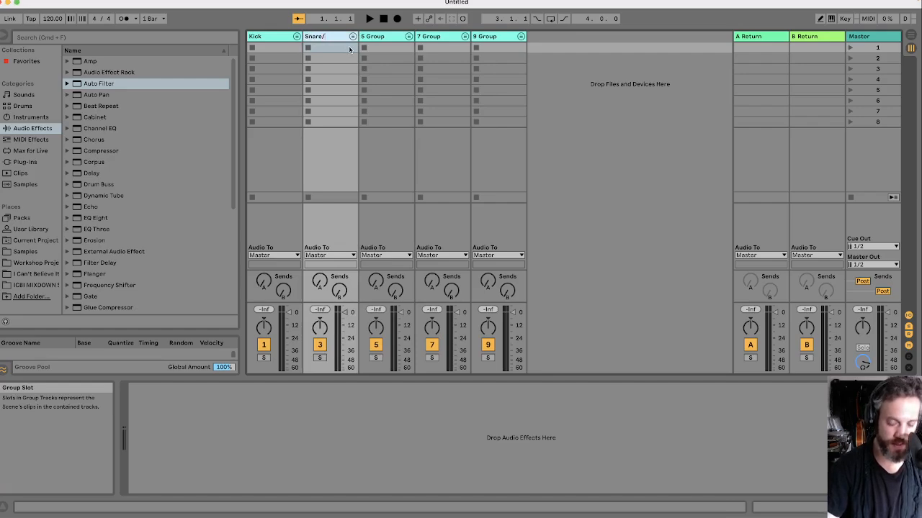
type("Cl")
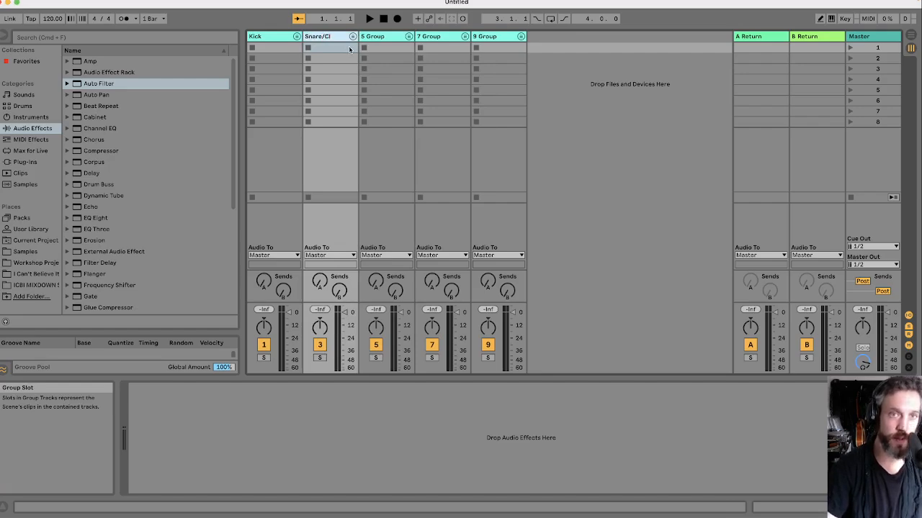
- Rename the third group track as HH
left_click(390, 36)
right_click(389, 36)
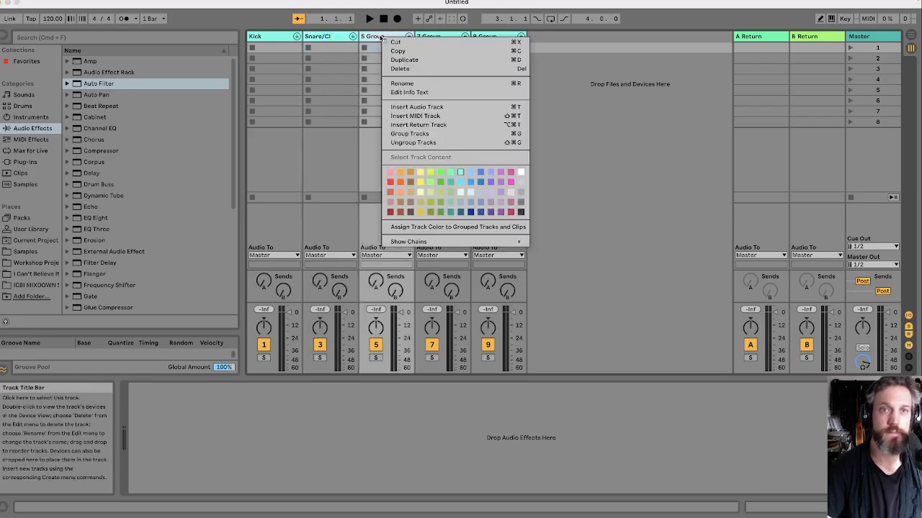
left_click(402, 81)
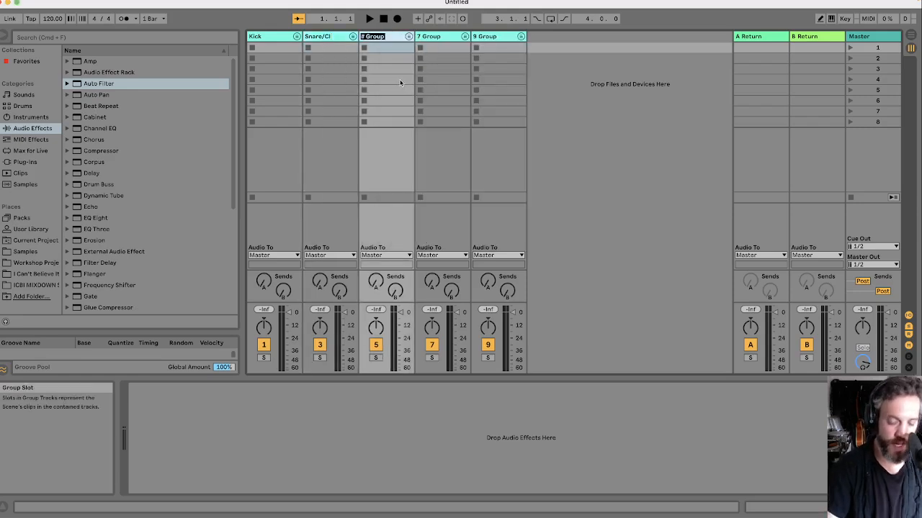
type("HH")
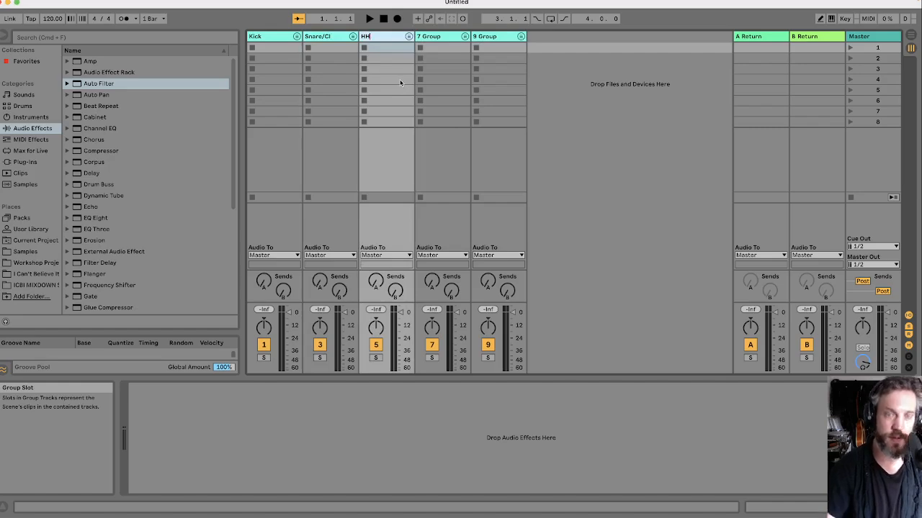
- Extend the HH group track's name to HH/Toms
left_click(430, 37)
left_click(395, 41)
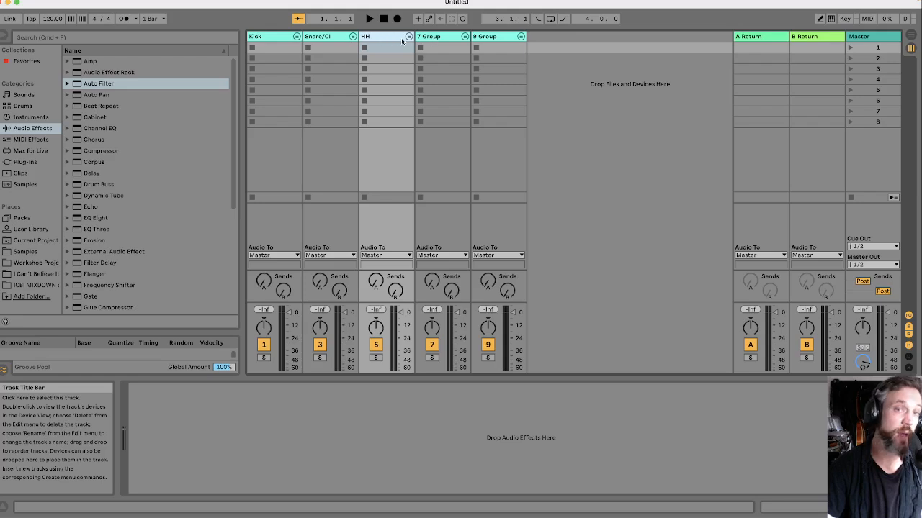
right_click(402, 41)
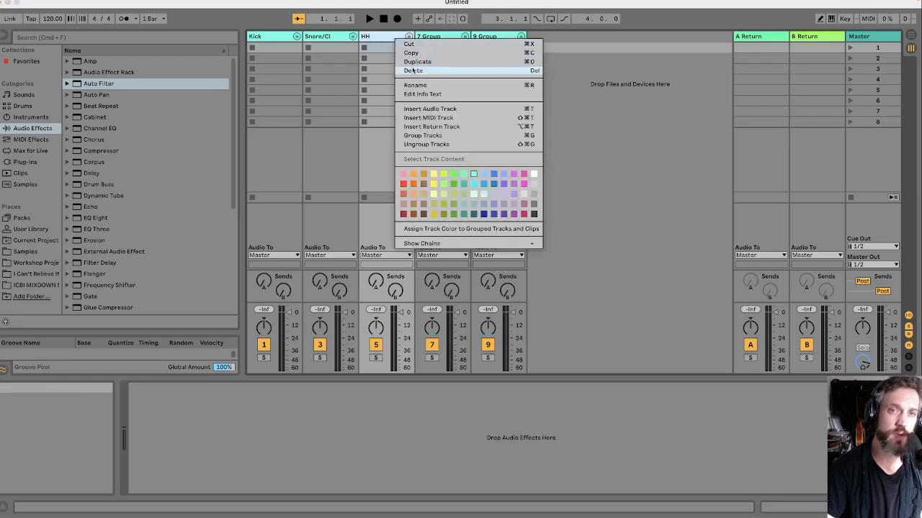
left_click(414, 86)
key("Return")
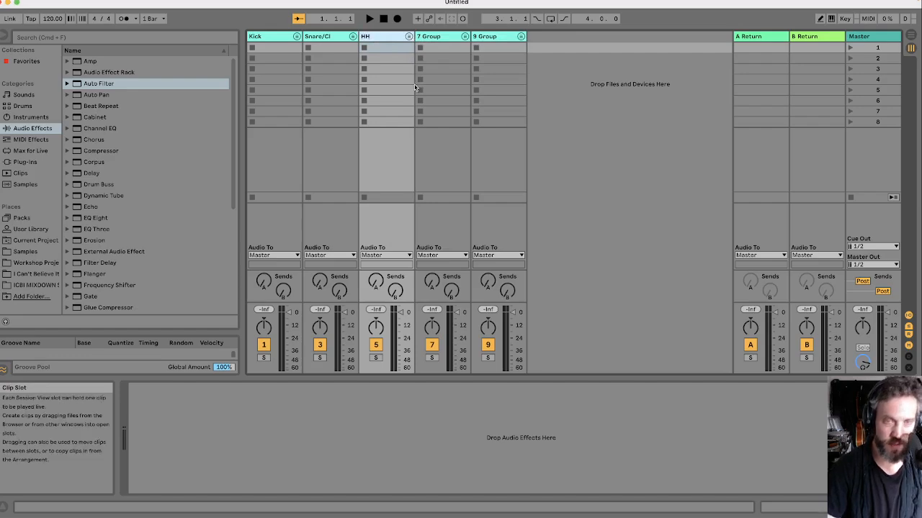
type("/Toms")
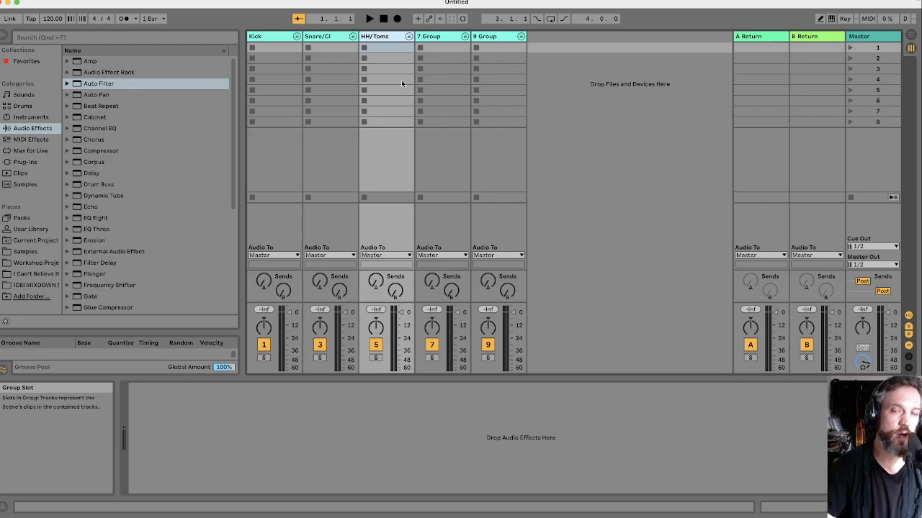
left_click(433, 37)
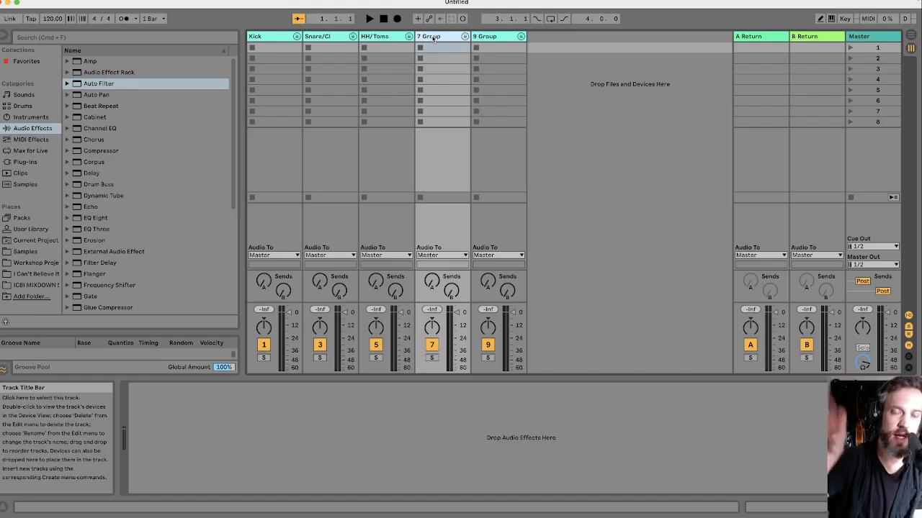
left_click(385, 38)
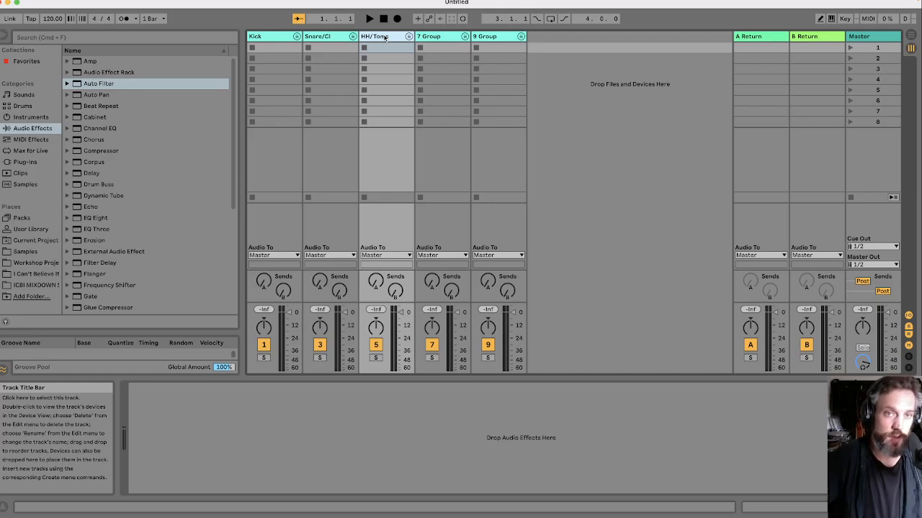
- Rename the fourth group track as Amen Break
left_click(447, 39)
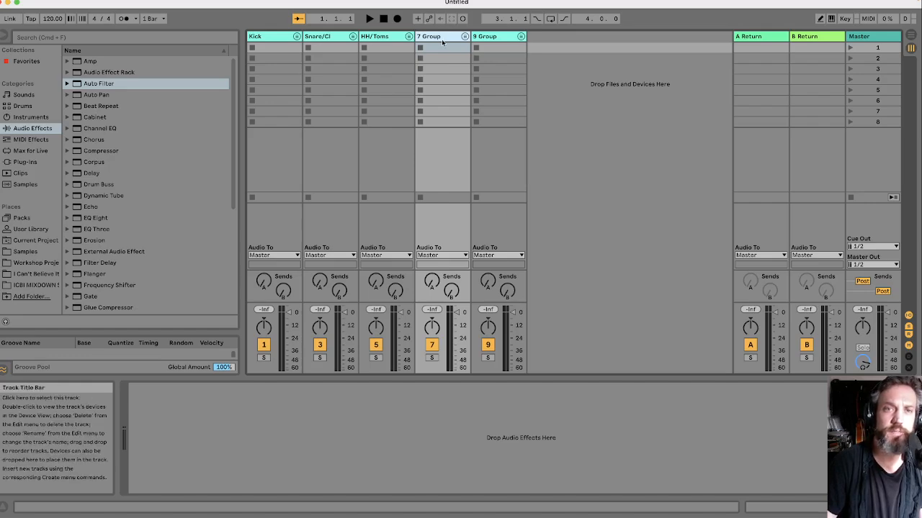
right_click(442, 42)
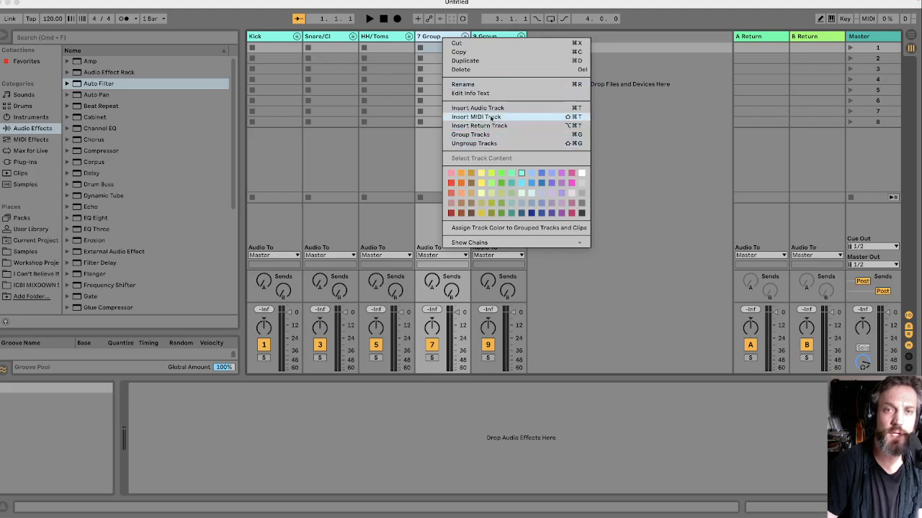
left_click(424, 36)
right_click(430, 36)
left_click(470, 85)
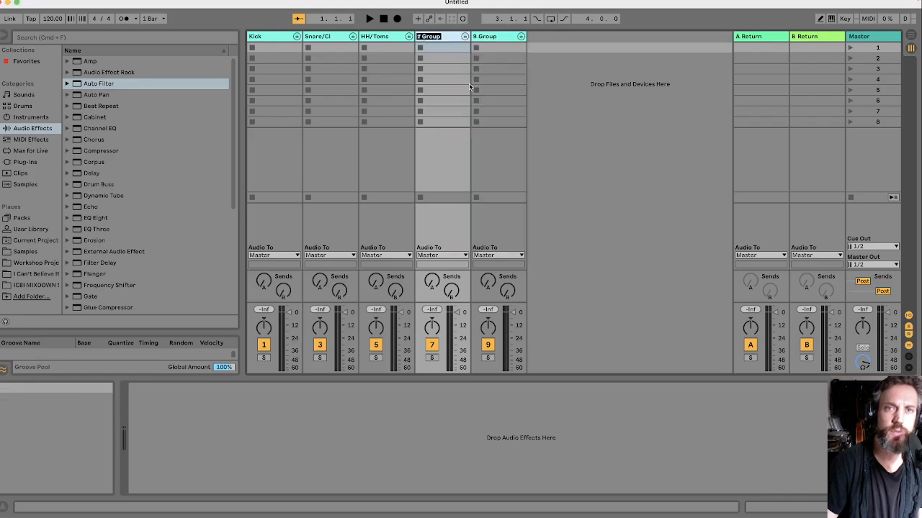
type("Amen")
key("Return")
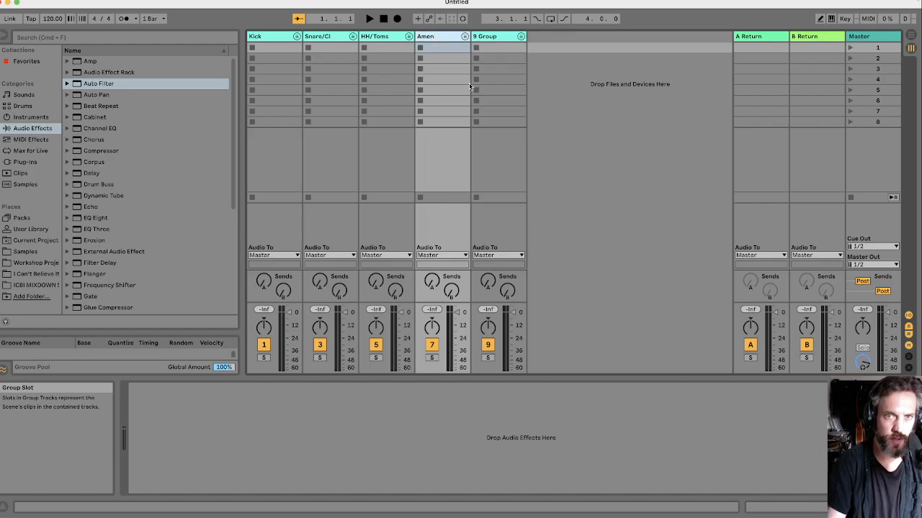
type("Break")
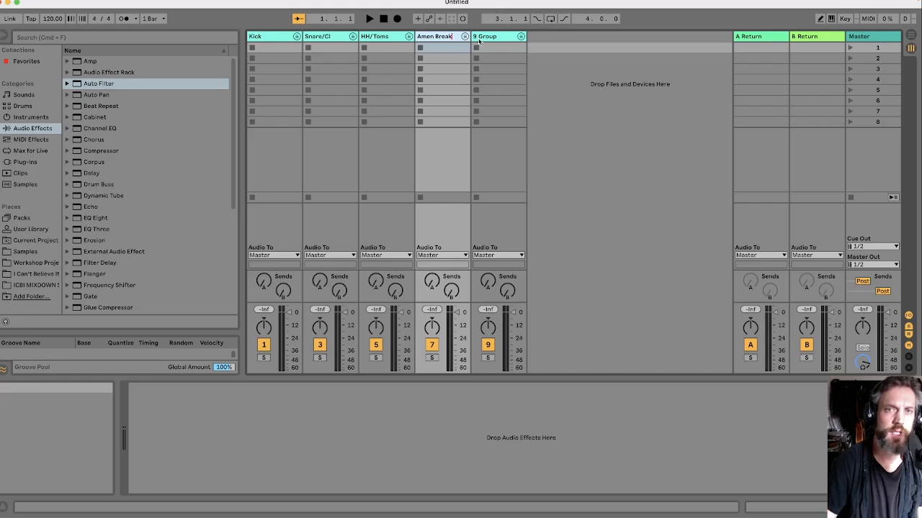
left_click(504, 38)
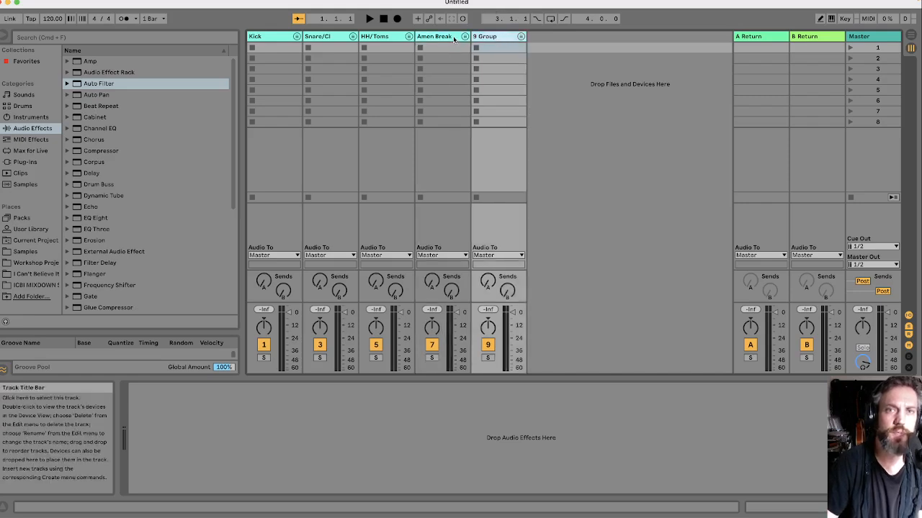
- Duplicate the unnamed fifth group track to add a sixth group
left_click(458, 38)
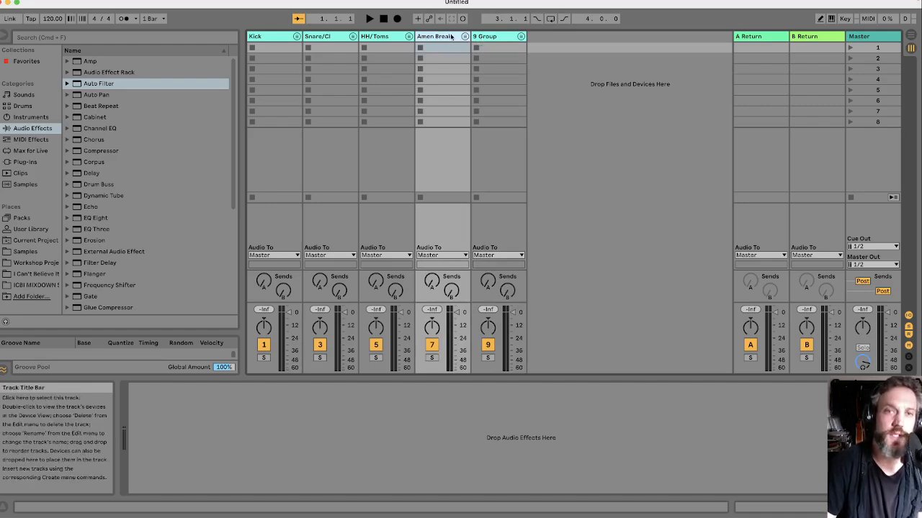
left_click(506, 40)
right_click(506, 40)
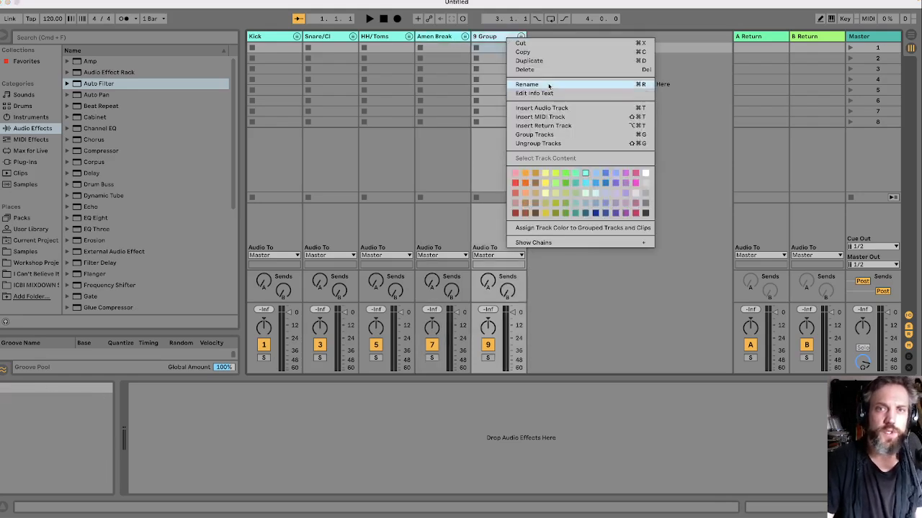
left_click(495, 37)
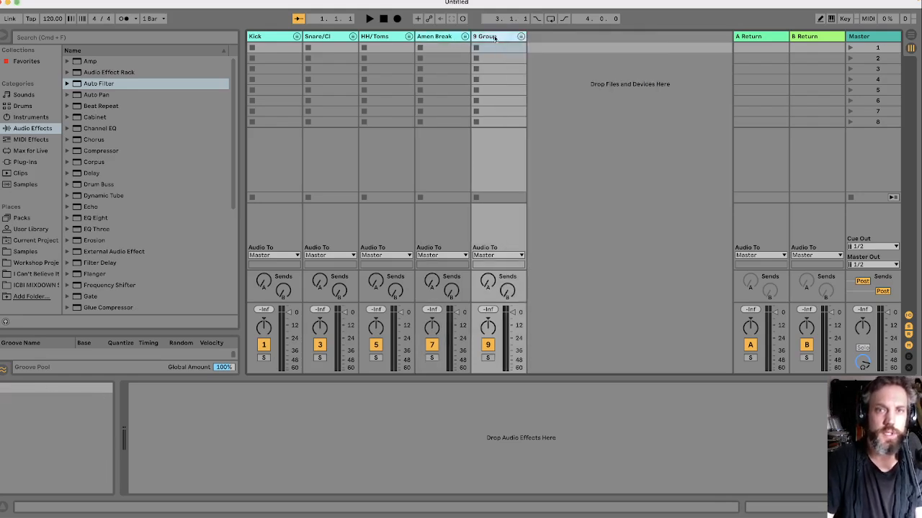
key("super+d")
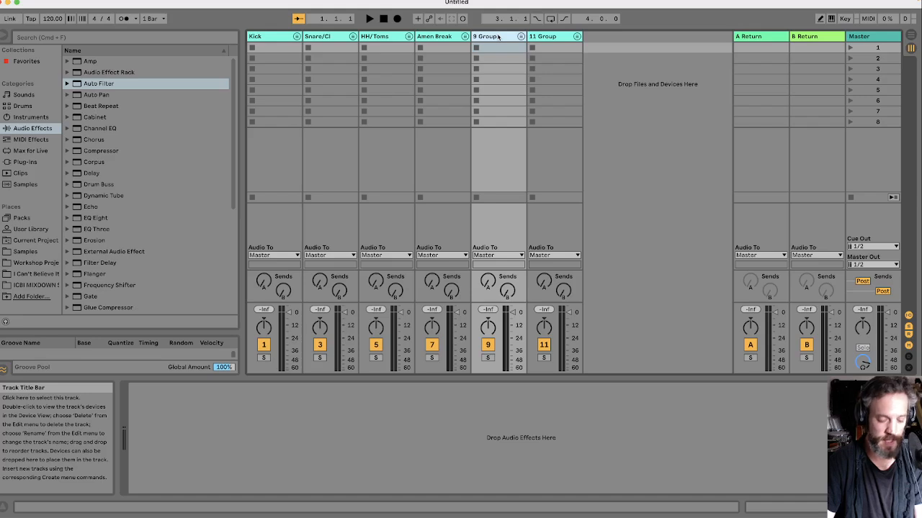
- Rename the fifth group track as Bass
right_click(496, 40)
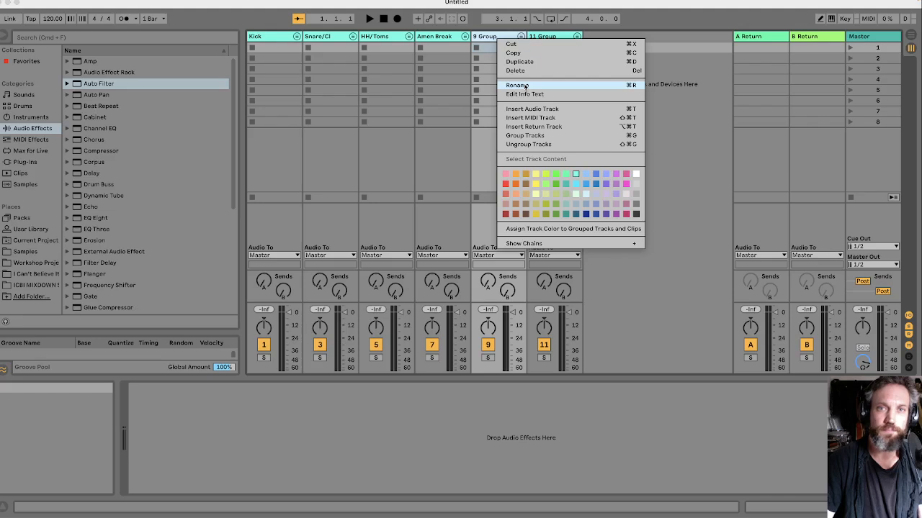
left_click(517, 85)
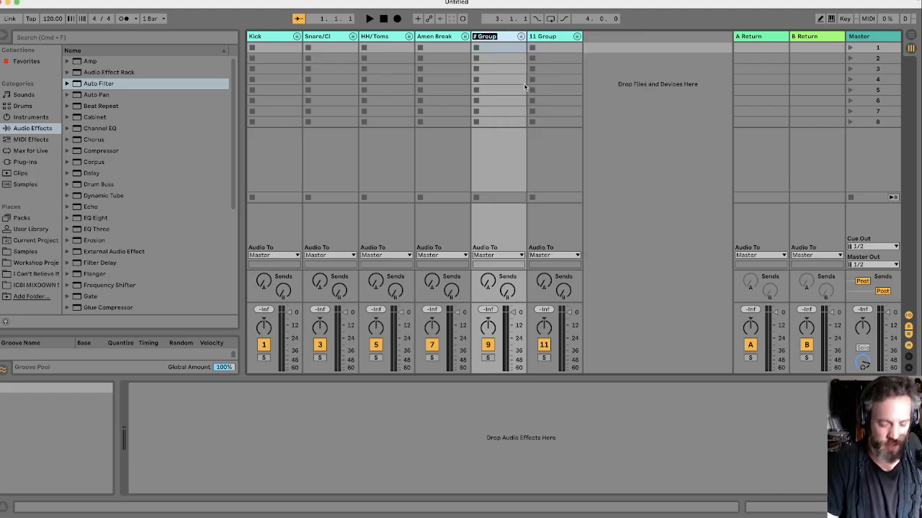
type("Bass")
- Rename the sixth group track as Synth
left_click(541, 36)
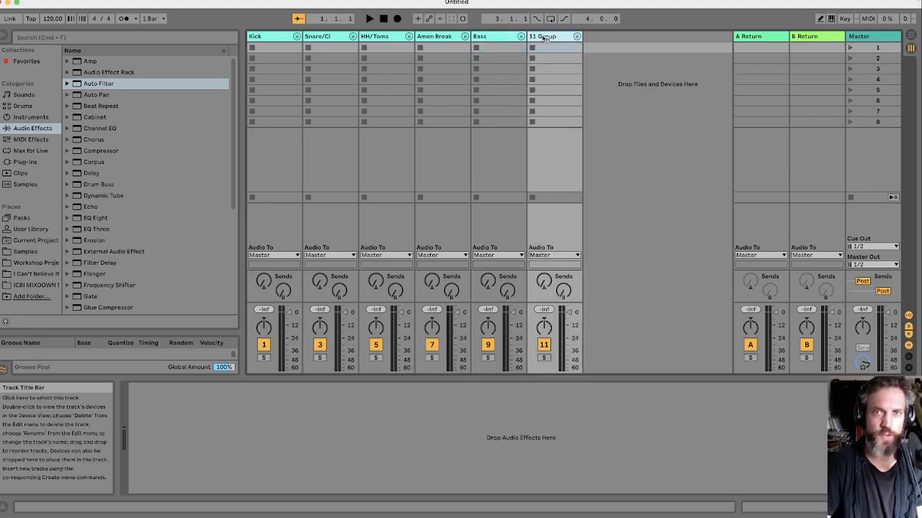
right_click(543, 37)
left_click(572, 83)
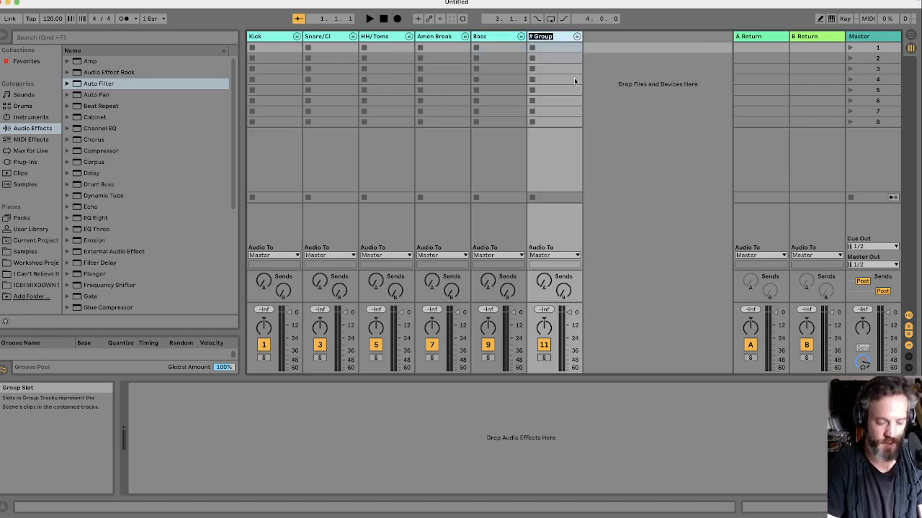
type("Synth")
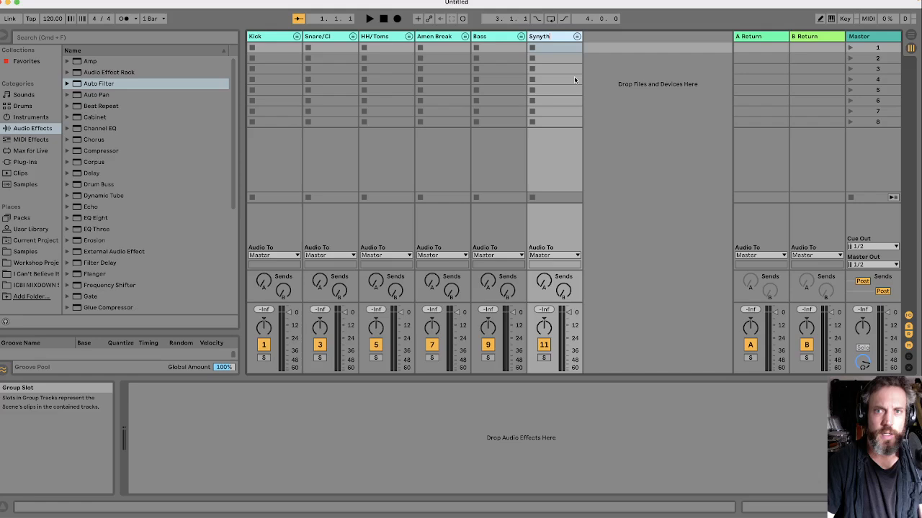
key("BackSpace")
key("BackSpace")
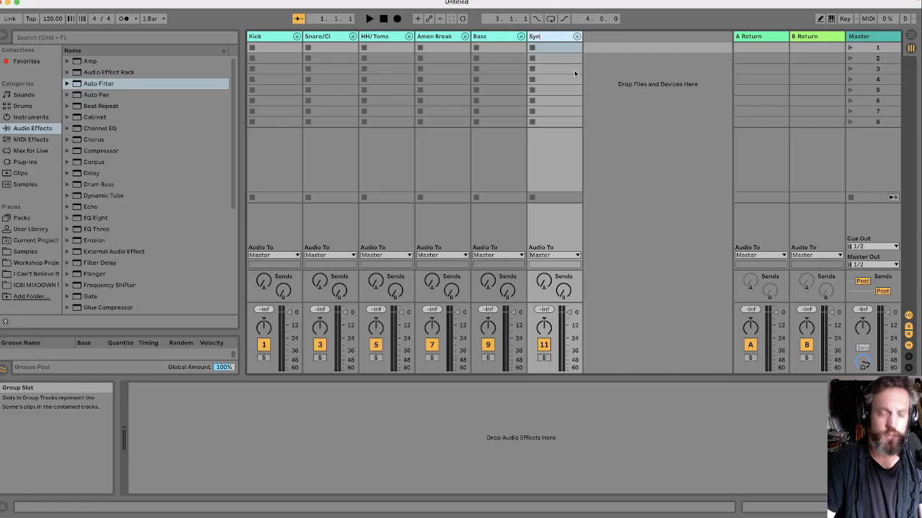
type("th")
left_click(502, 36)
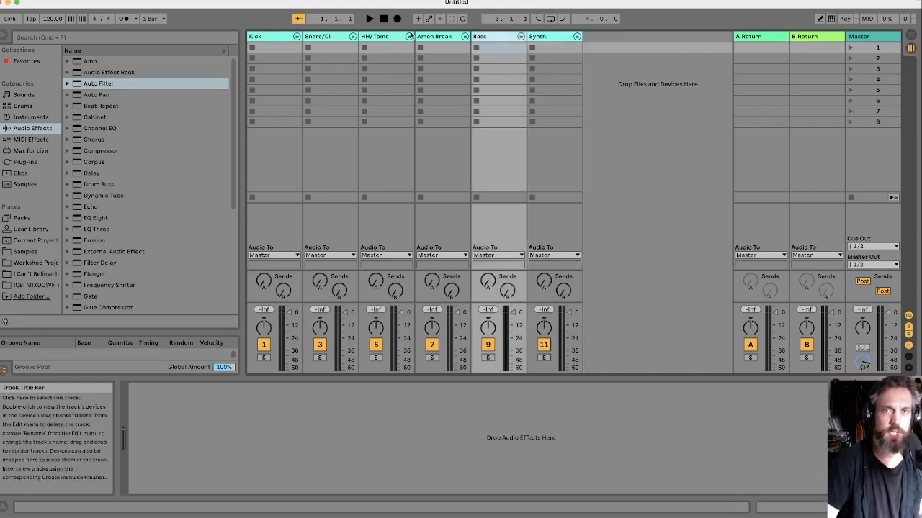
left_click(561, 38)
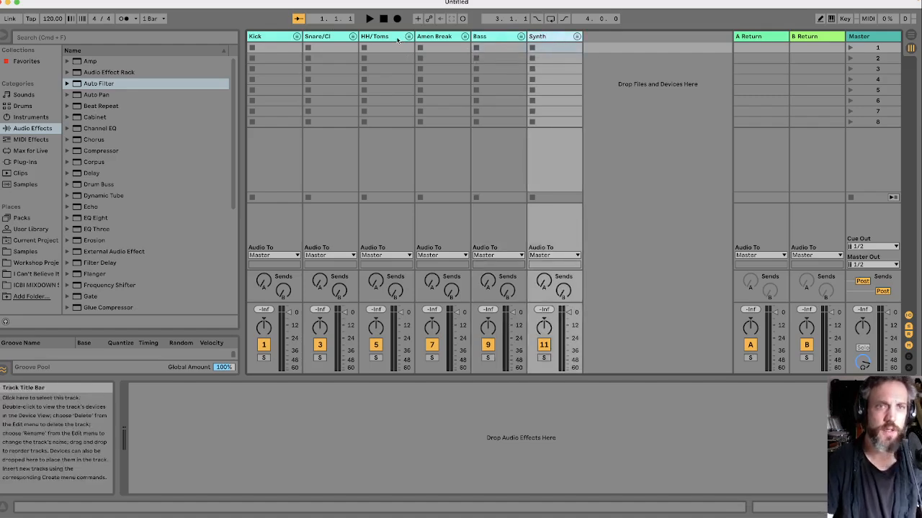
- Unfold the Kick group track and colour both the group and its 2 MIDI track light blue
left_click(286, 38)
key("super+shift+t")
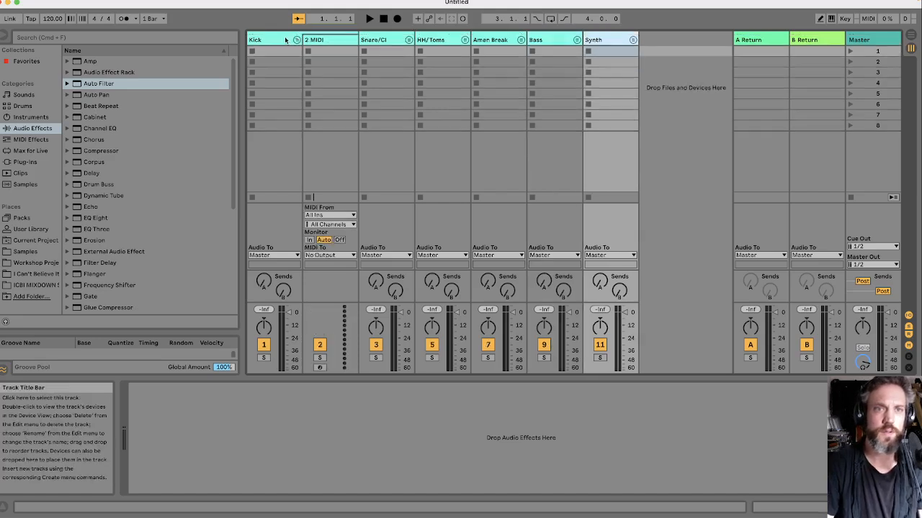
left_click(285, 40)
right_click(325, 40)
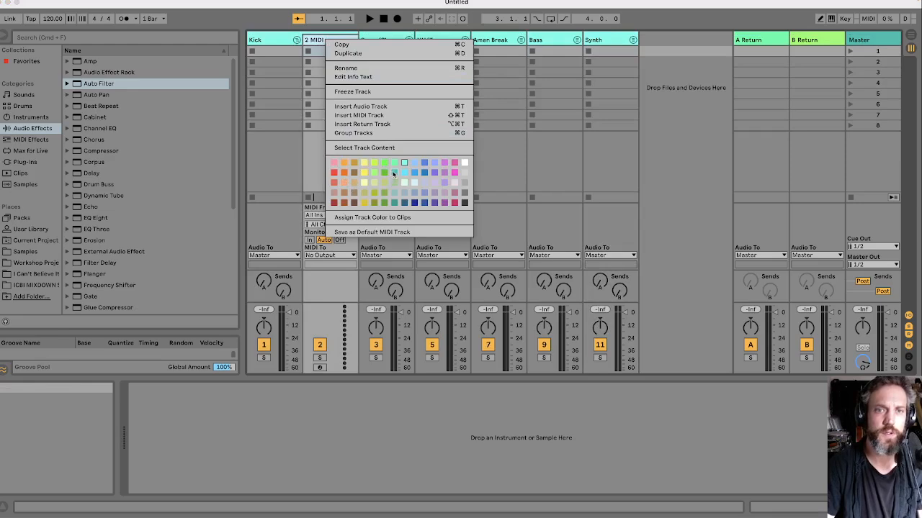
left_click(397, 171)
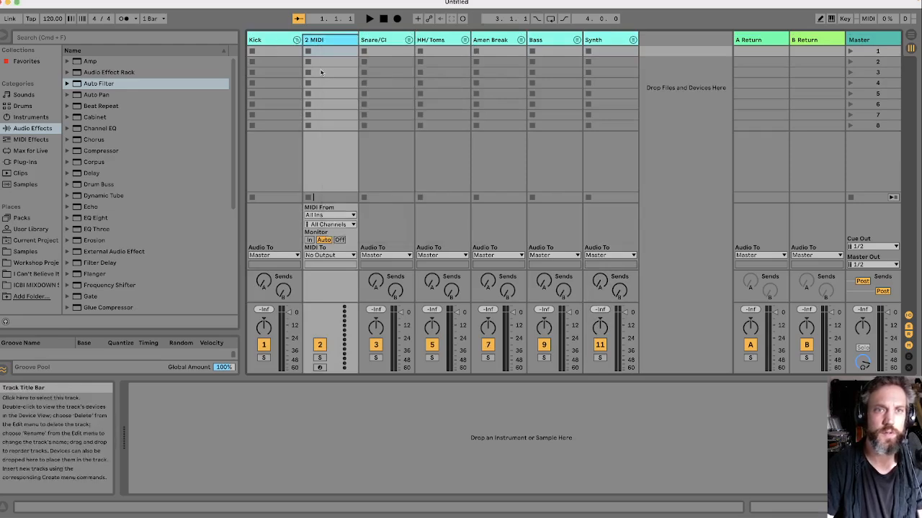
right_click(288, 40)
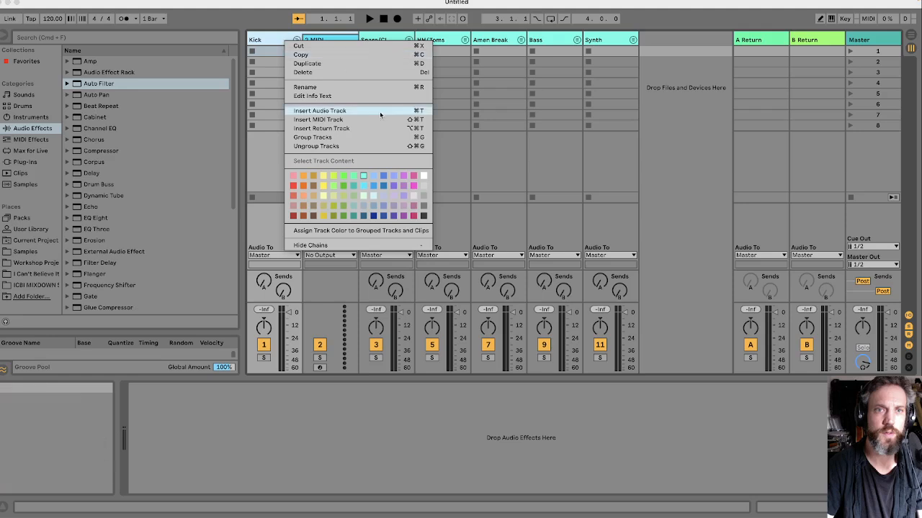
left_click(360, 187)
- Unfold the Snare/Cl group track and colour both the group and its 4 MIDI track yellow
left_click(388, 41)
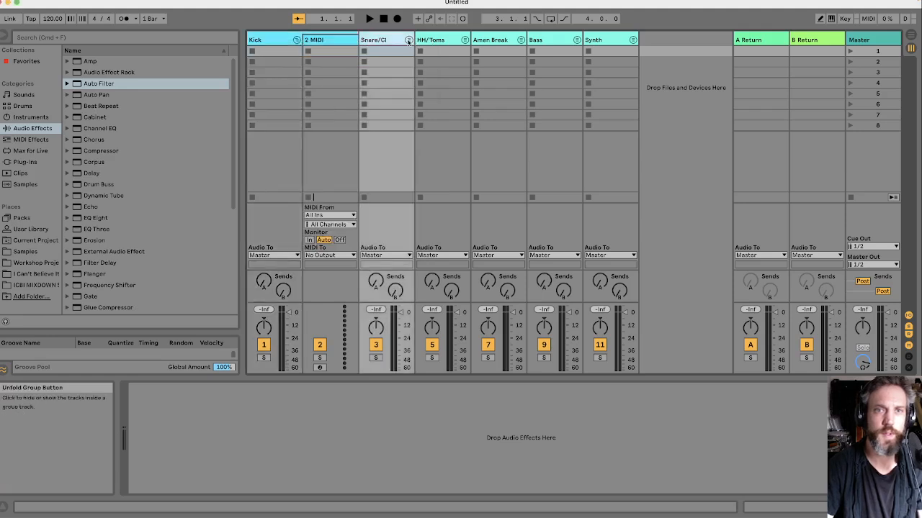
left_click(408, 41)
right_click(370, 41)
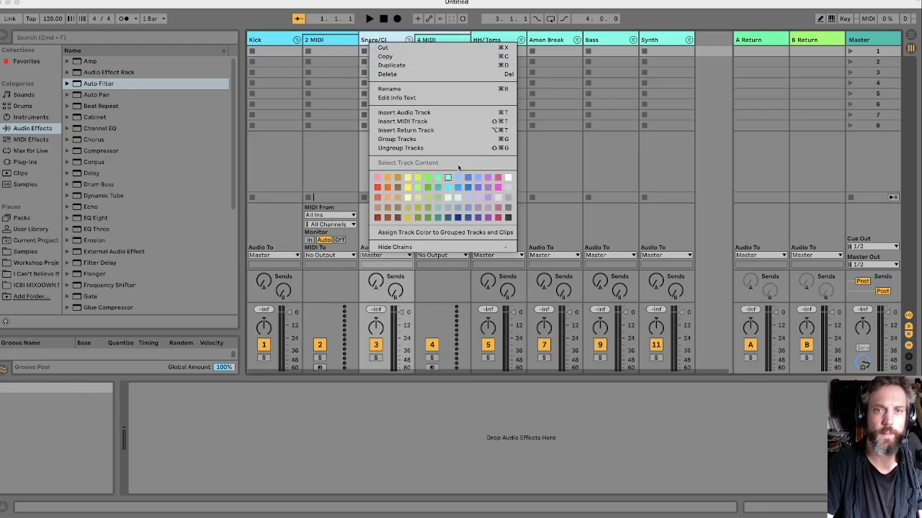
left_click(407, 188)
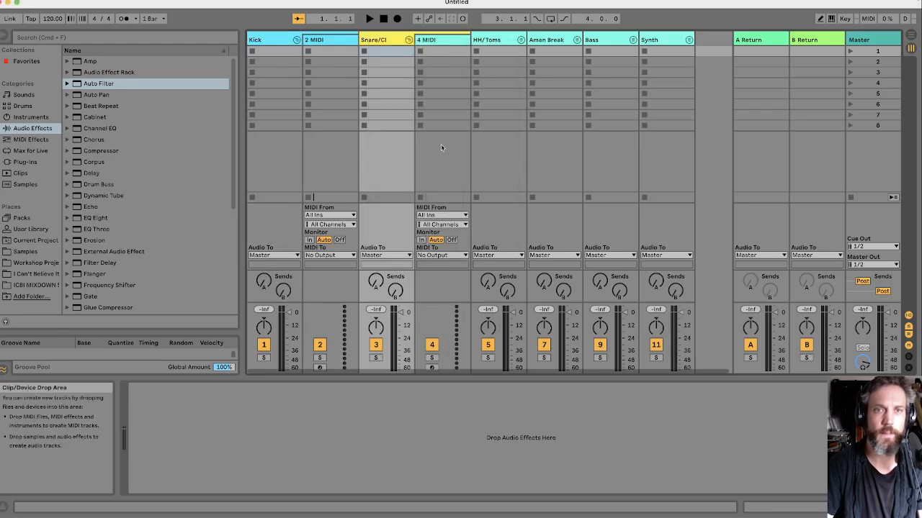
right_click(436, 40)
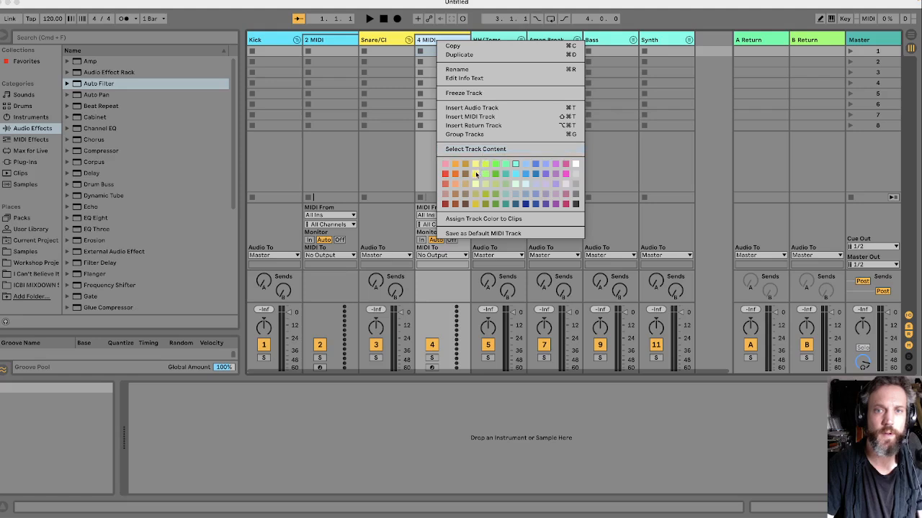
left_click(475, 172)
- Colour the HH/Toms group track purple, unfold it, and give its 6 MIDI track the same purple
right_click(503, 37)
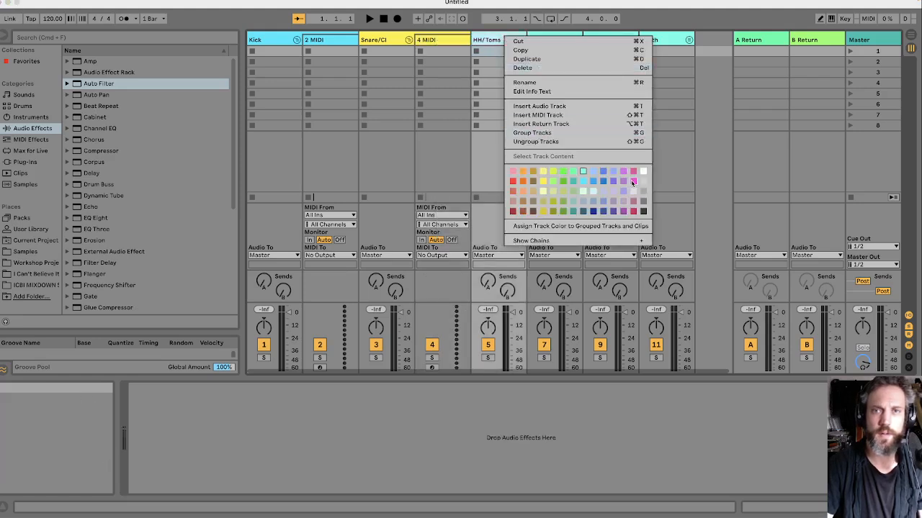
left_click(612, 181)
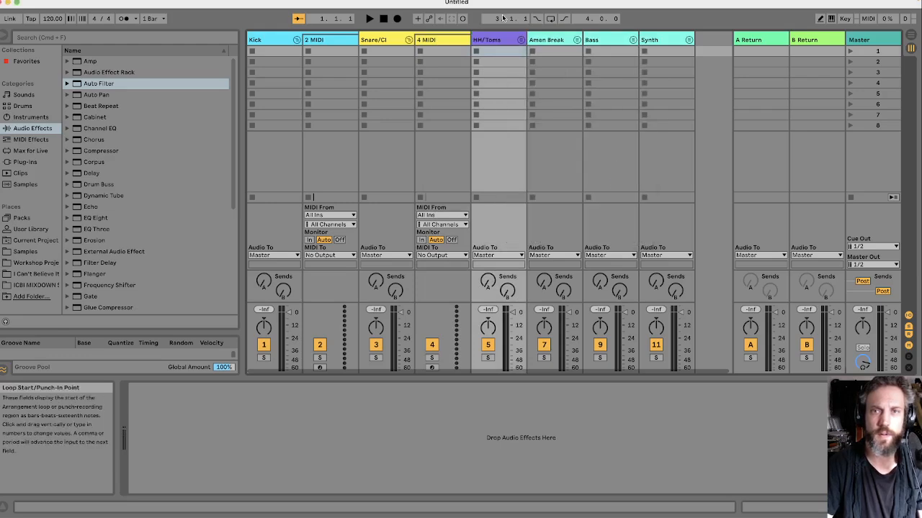
key("super+shift+t")
right_click(552, 41)
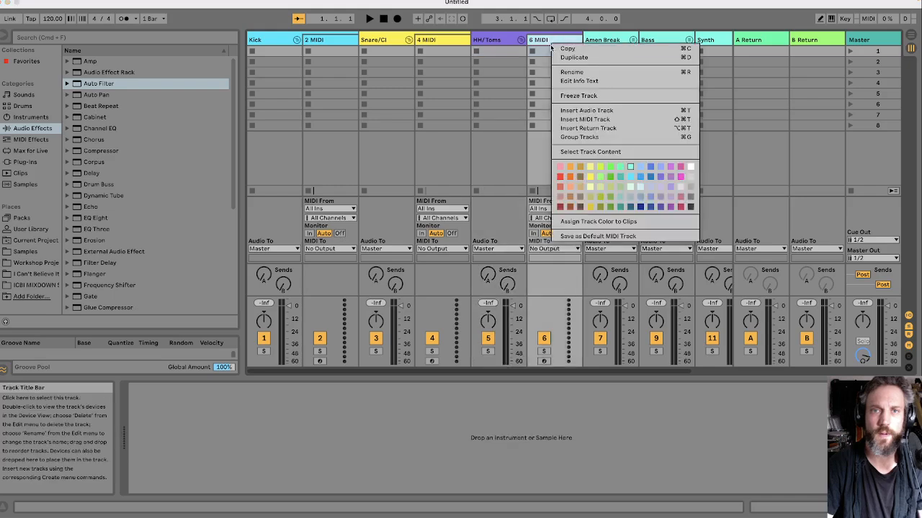
left_click(660, 180)
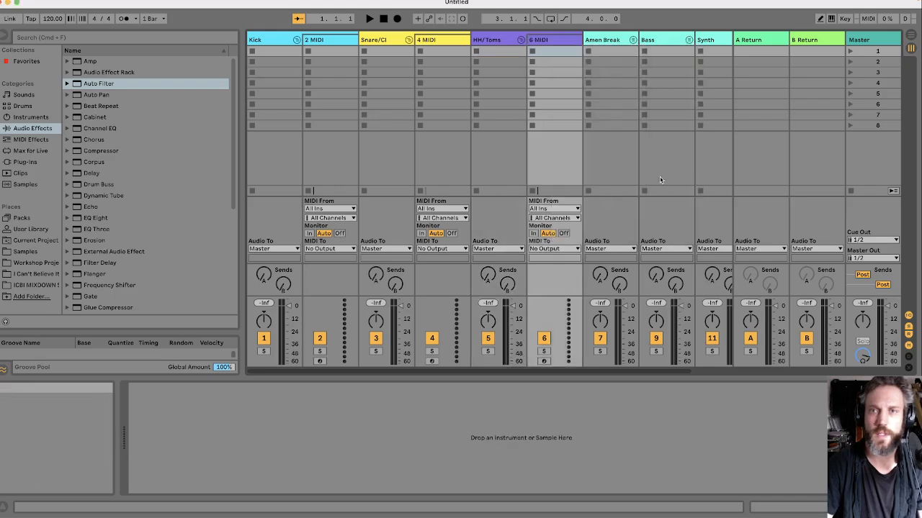
- Unfold the Amen Break group track and colour both the group and its 8 MIDI track magenta
left_click(608, 41)
left_click(633, 41)
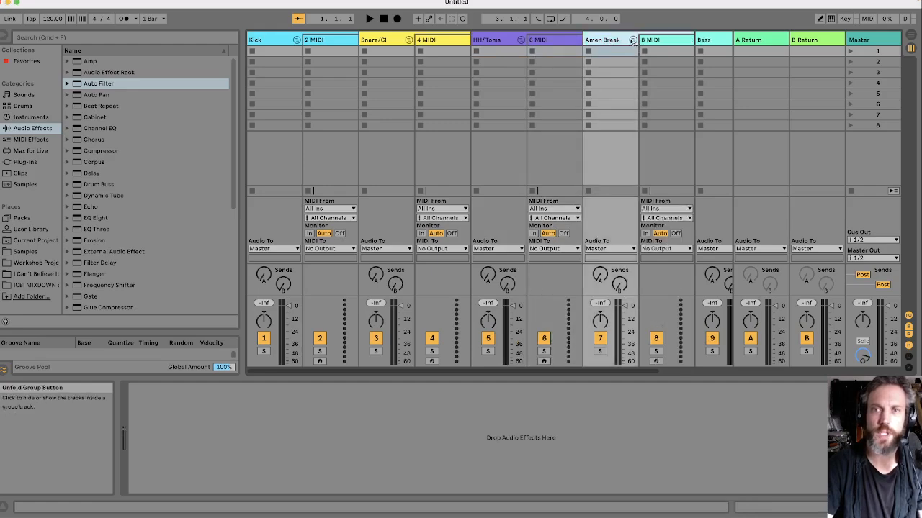
right_click(602, 39)
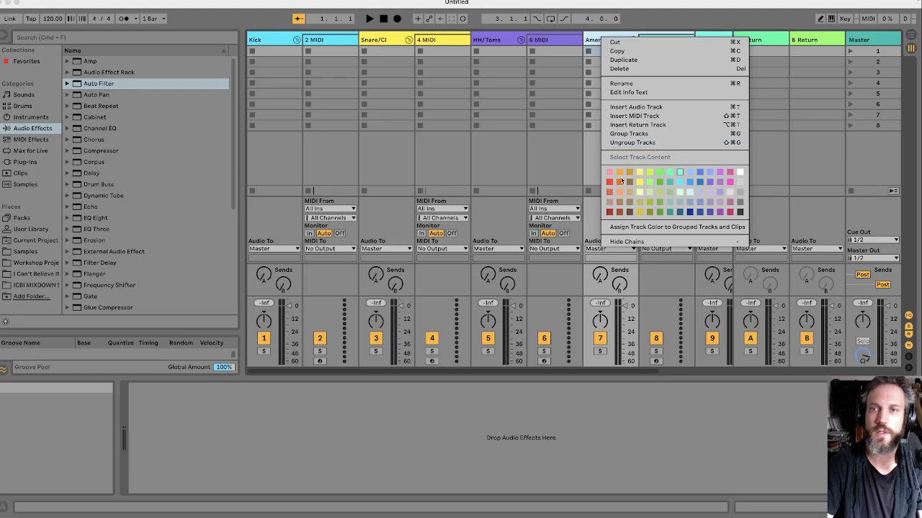
left_click(611, 183)
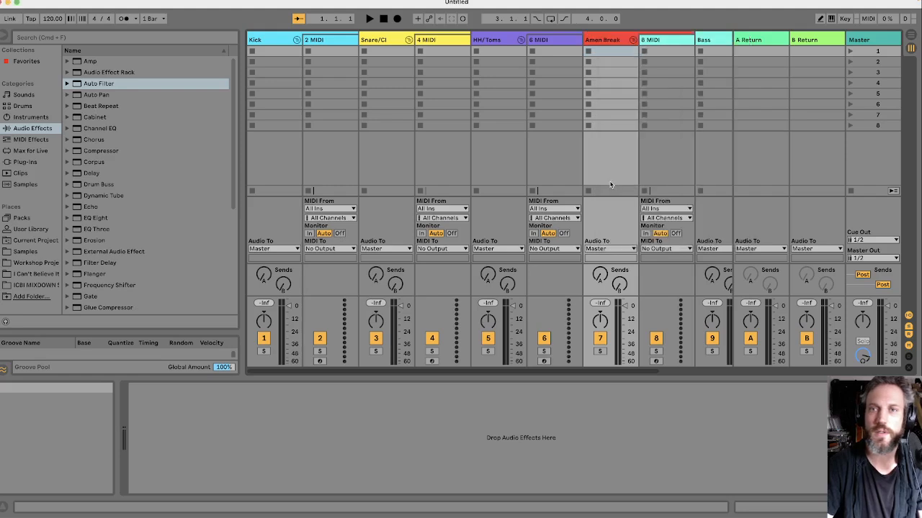
right_click(627, 41)
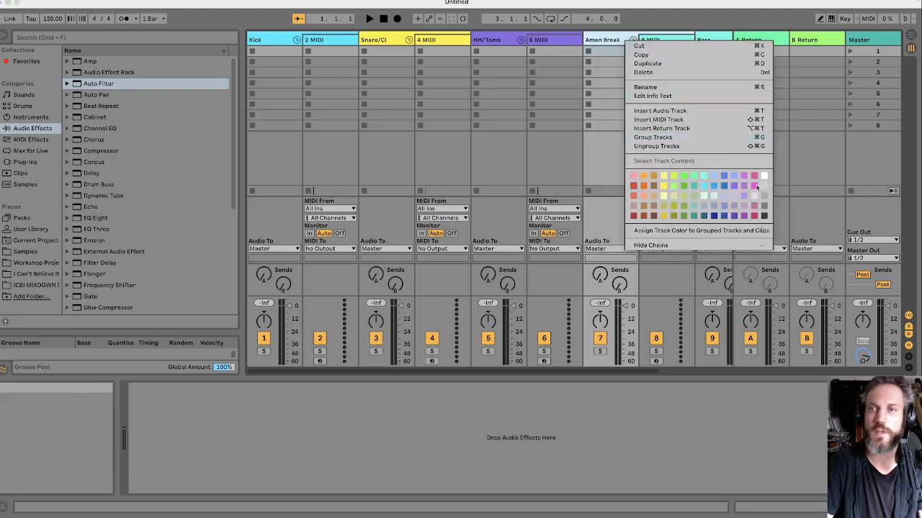
left_click(753, 187)
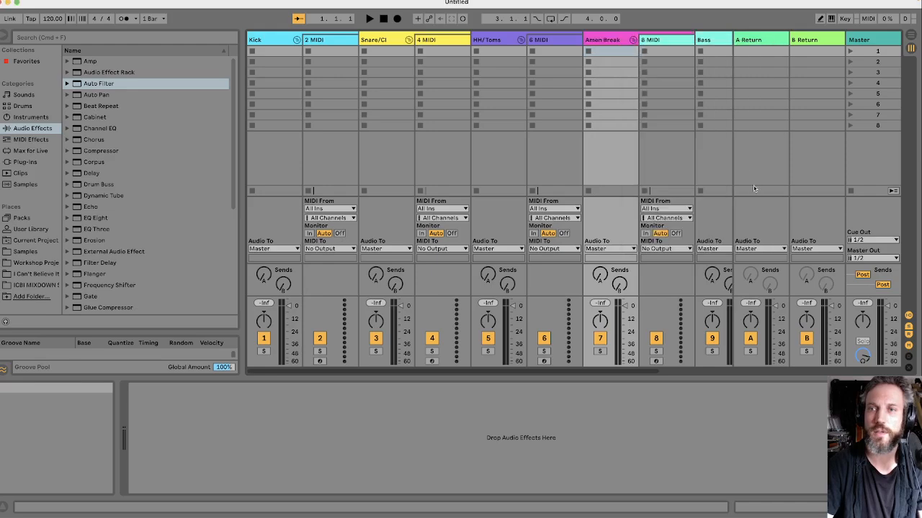
right_click(679, 41)
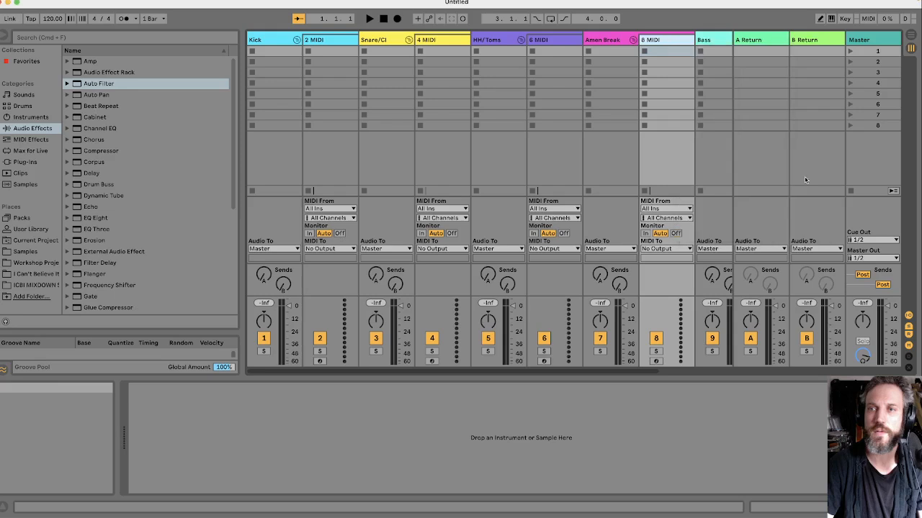
left_click(806, 177)
- Unfold the Bass group track
left_click(723, 42)
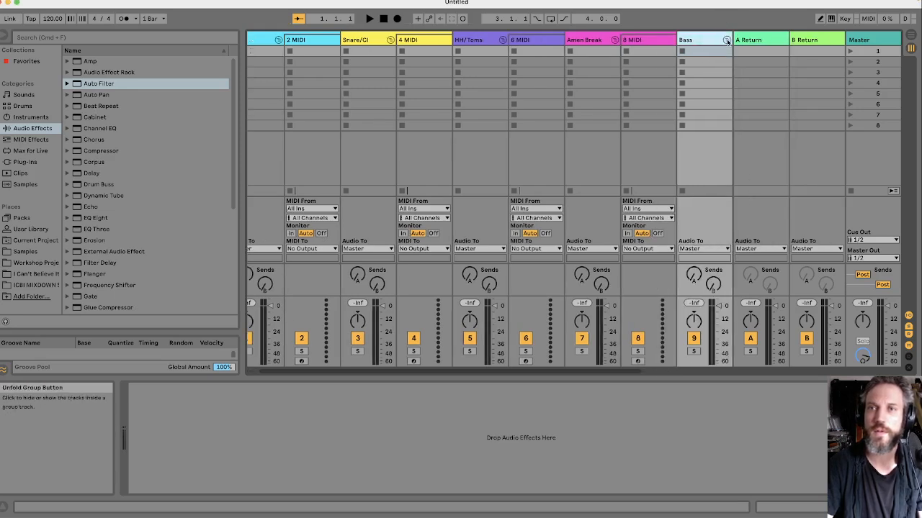
left_click_drag(606, 372, 744, 342)
- Colour the Bass group track light green
right_click(561, 41)
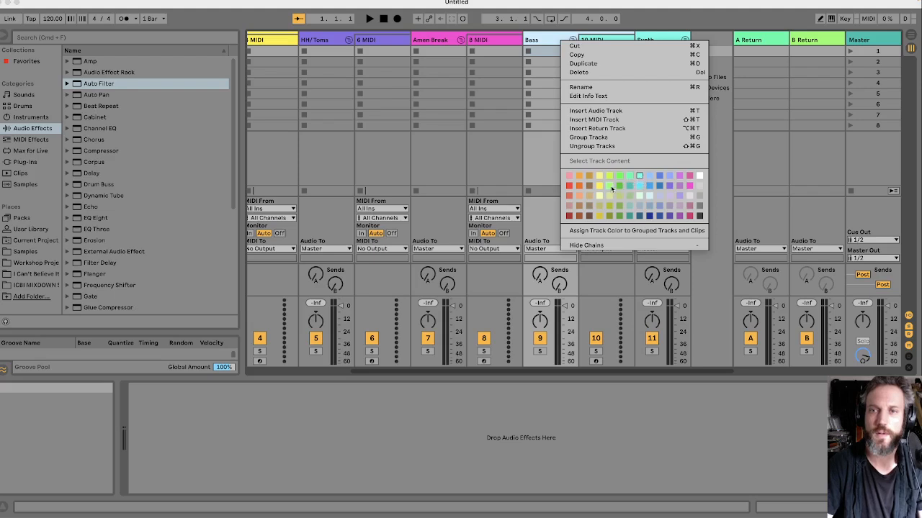
left_click(609, 189)
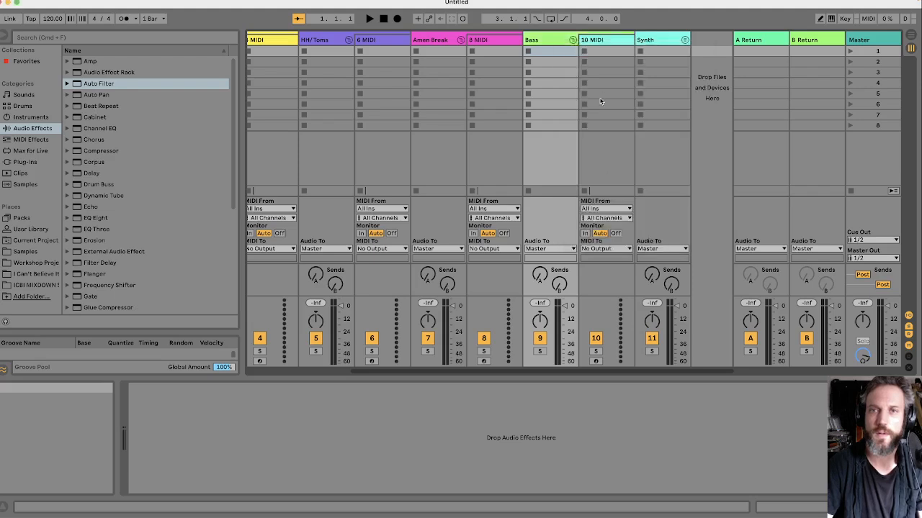
right_click(601, 41)
left_click(565, 44)
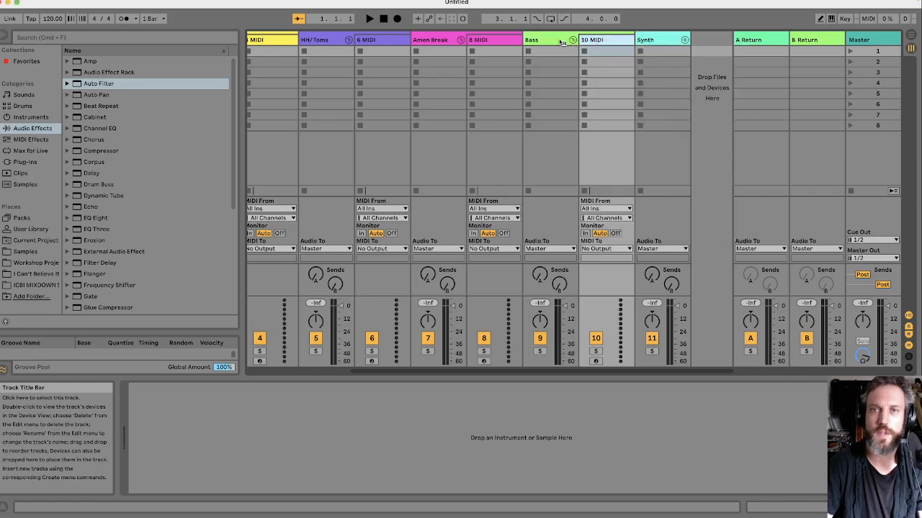
- Colour the Bass group track and its 10 MIDI track medium blue
right_click(563, 42)
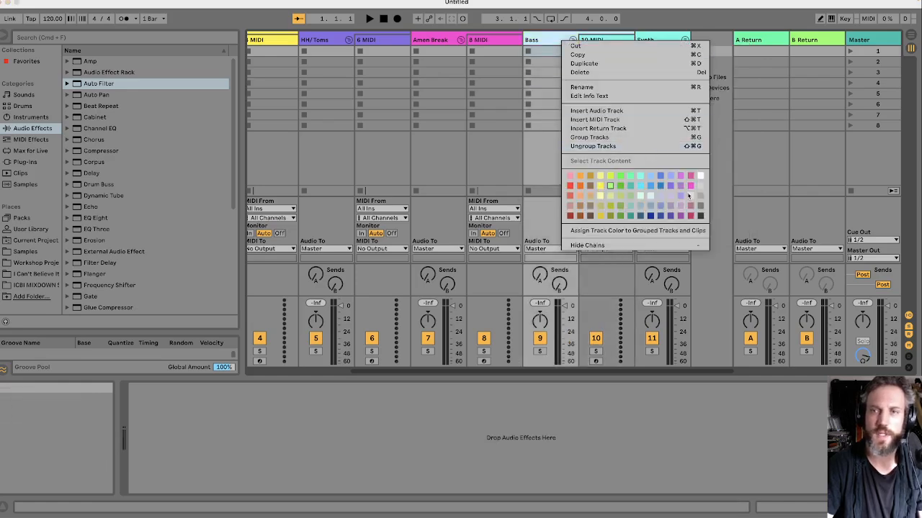
left_click(661, 176)
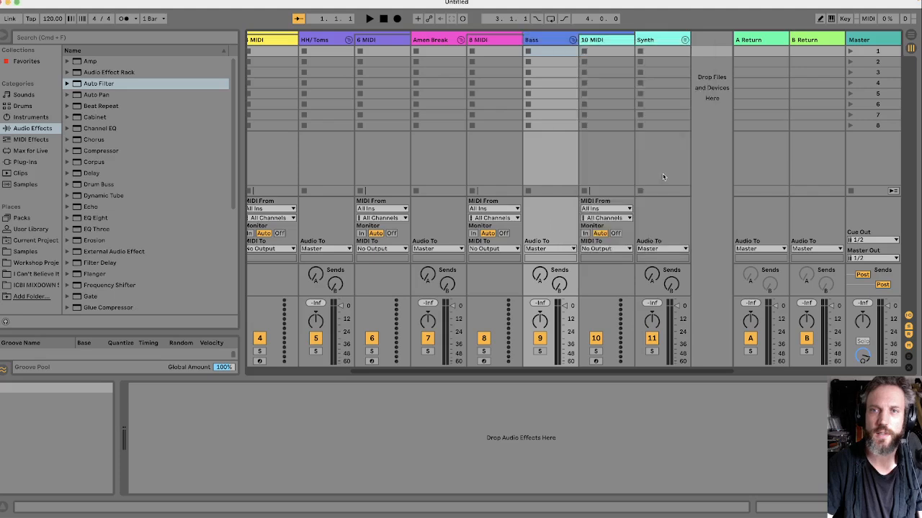
right_click(605, 45)
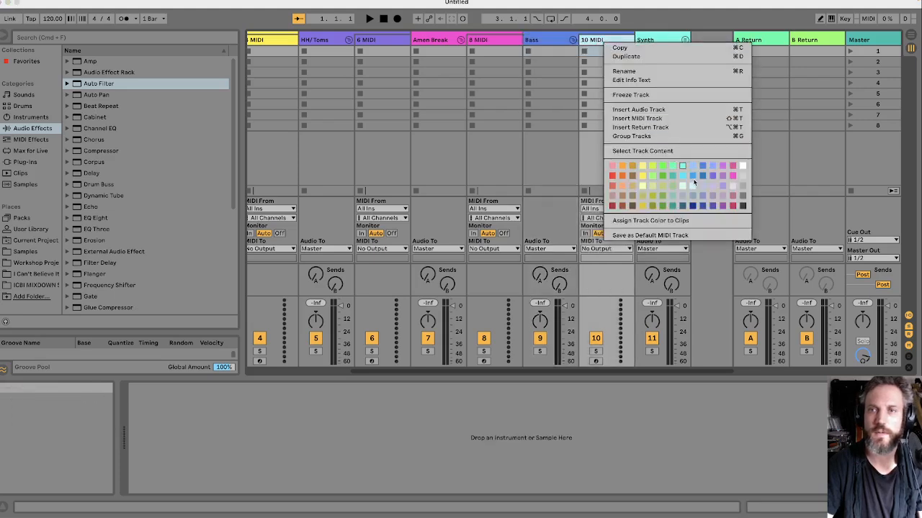
left_click(698, 168)
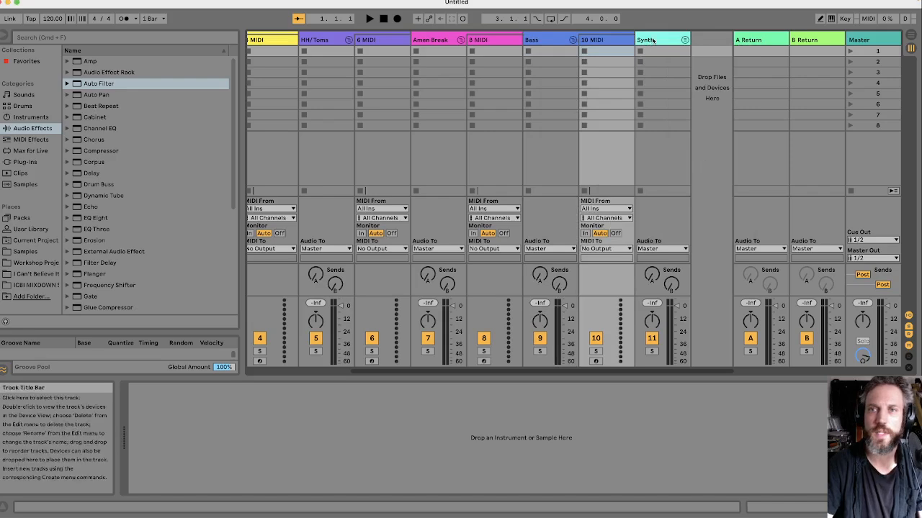
- Unfold the Synth group track and colour both the group and its 12 MIDI track light blue
left_click(674, 38)
key("super+shift+t")
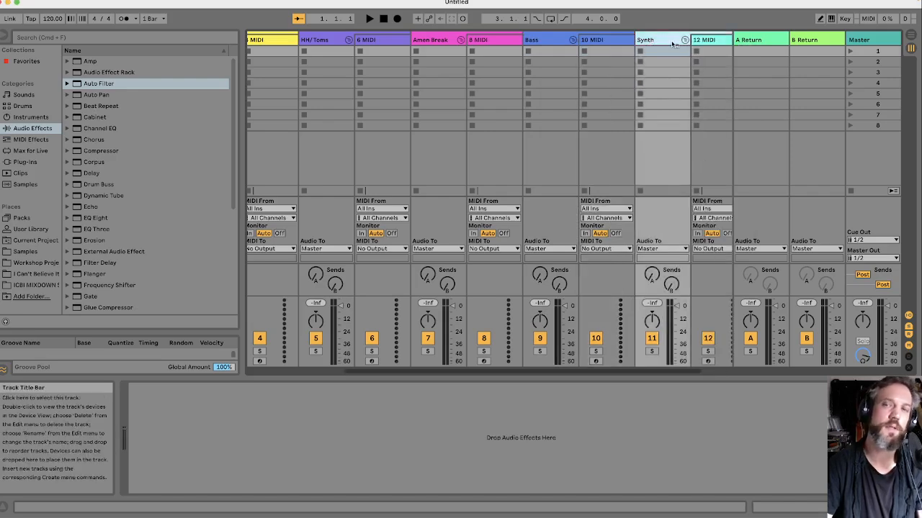
right_click(672, 44)
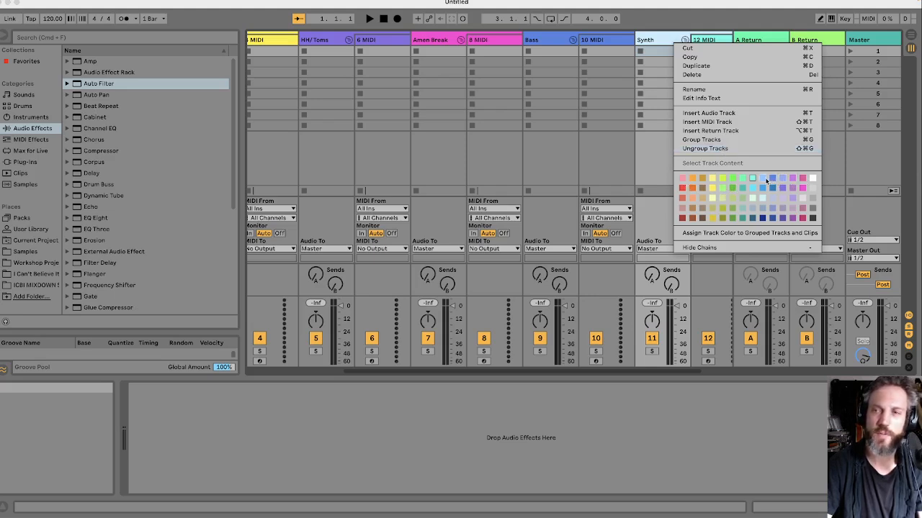
left_click(770, 180)
right_click(708, 41)
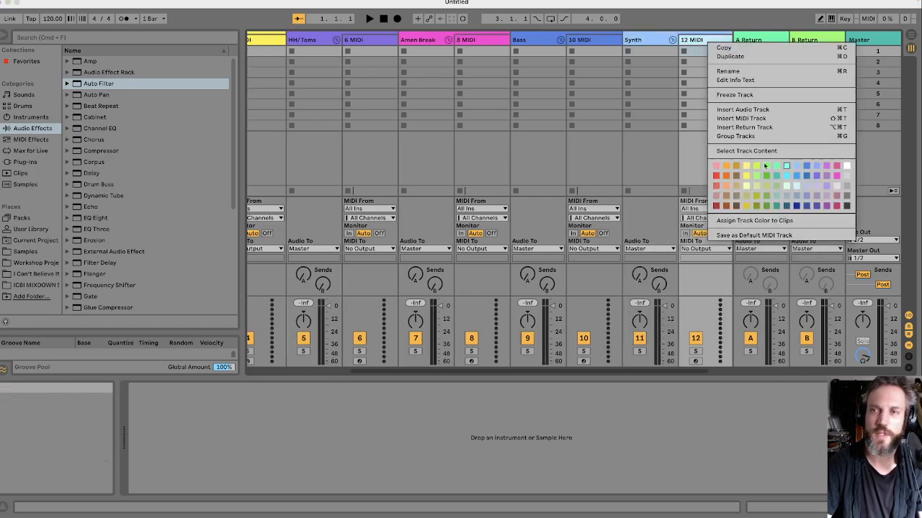
left_click(804, 175)
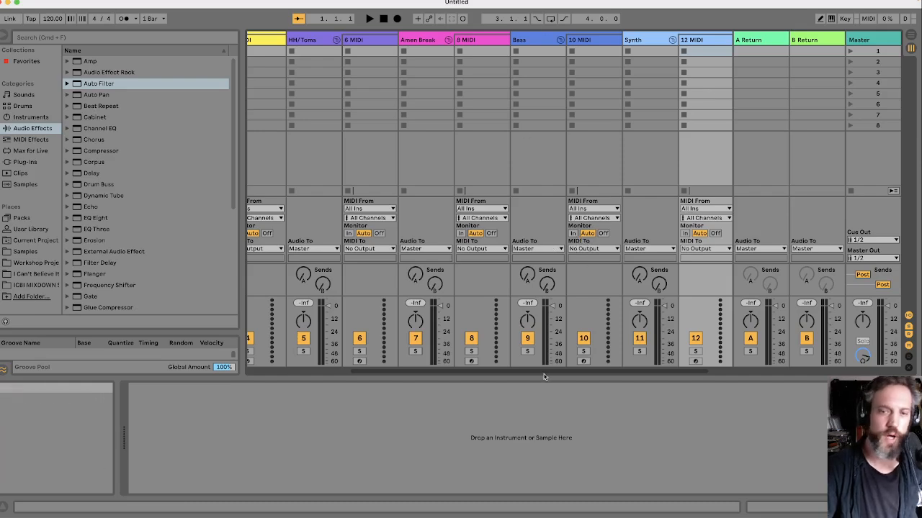
- Colour the A Return track pink and the B Return track orange
left_click_drag(544, 371, 404, 365)
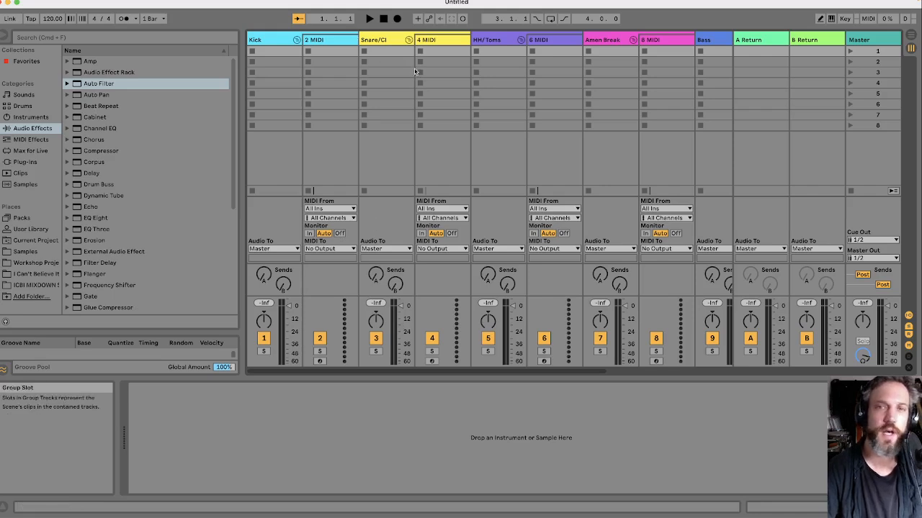
right_click(770, 41)
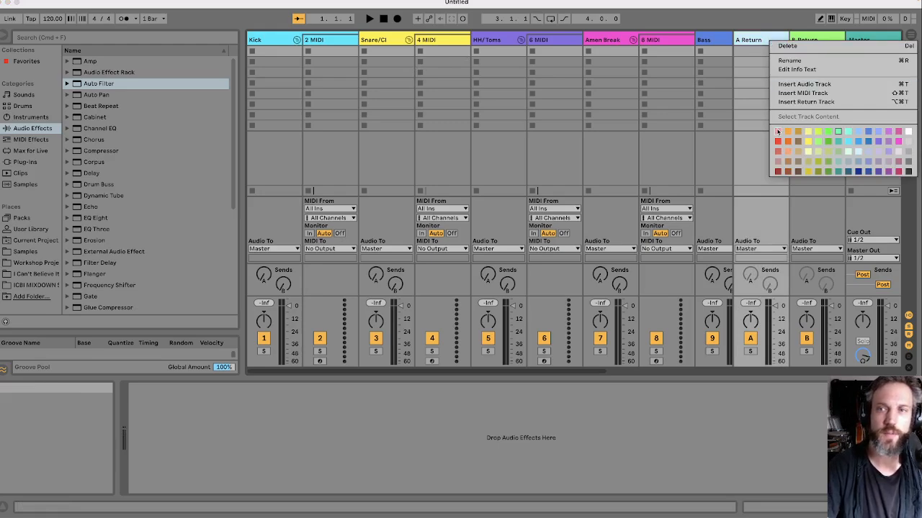
left_click(778, 132)
right_click(800, 40)
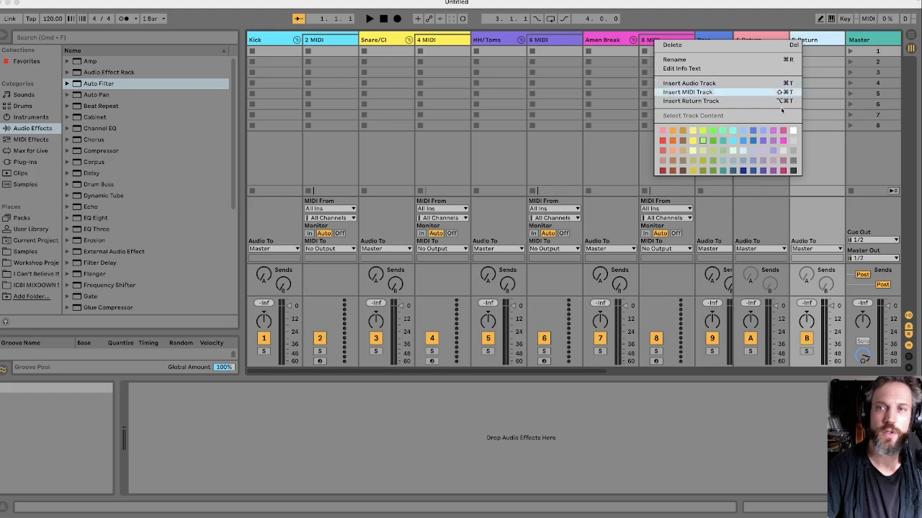
left_click(677, 132)
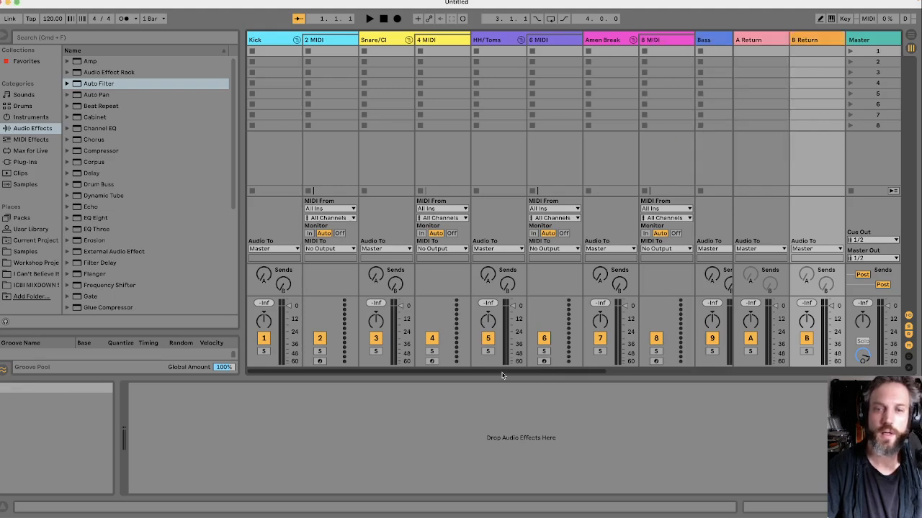
- Fold all six group tracks, from Synth back to Kick, so their MIDI tracks are hidden
left_click_drag(485, 376, 723, 370)
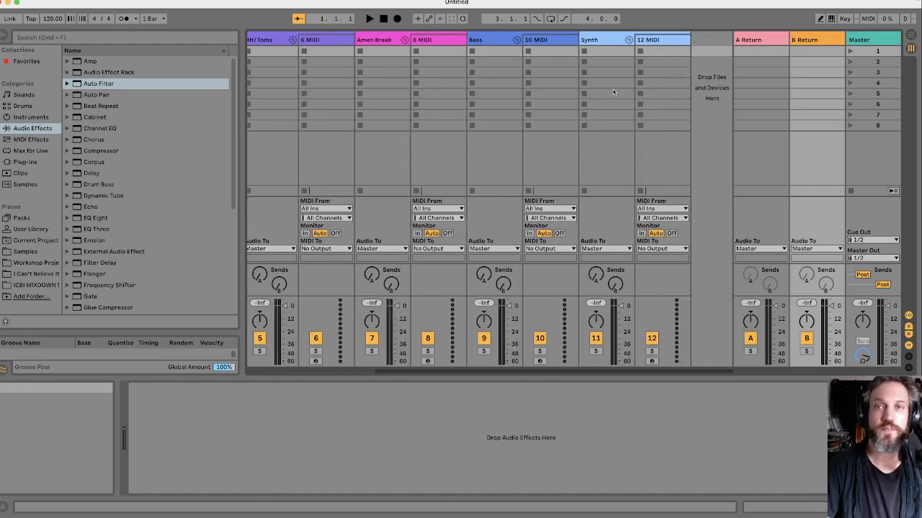
left_click(630, 40)
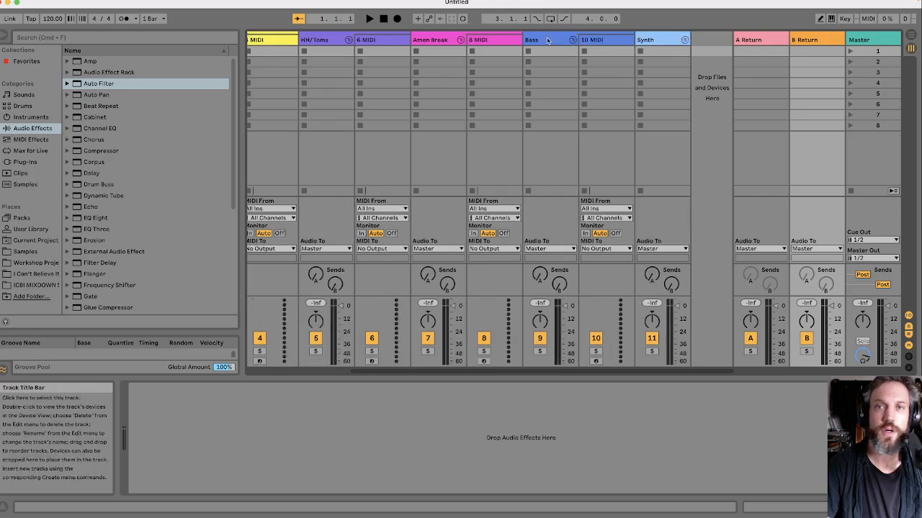
left_click(573, 40)
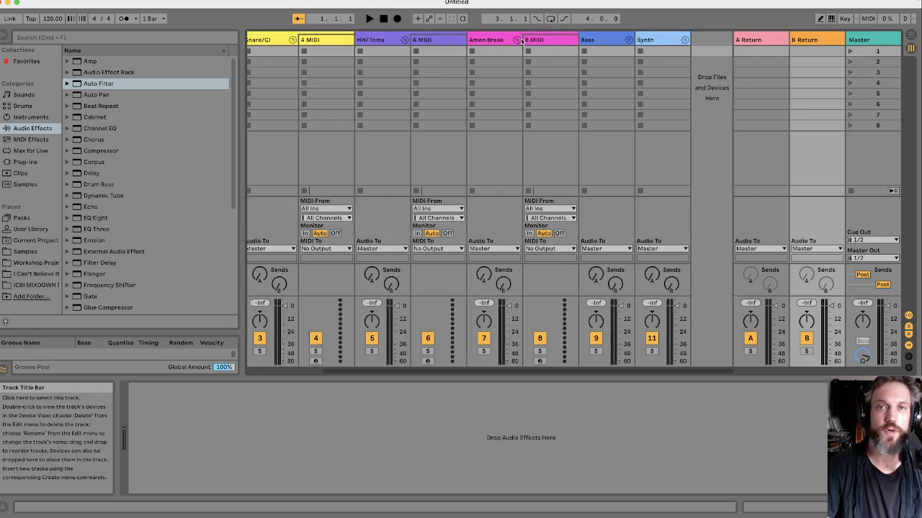
left_click(517, 39)
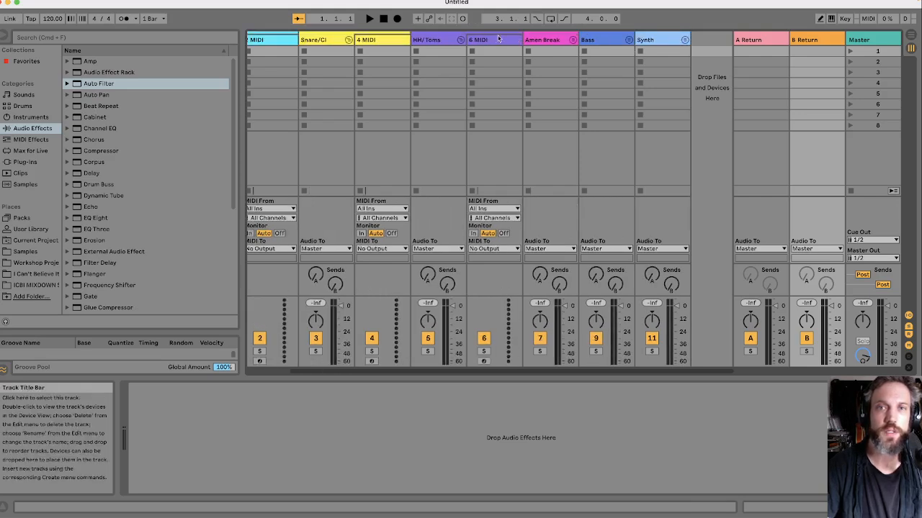
left_click(461, 40)
left_click(406, 40)
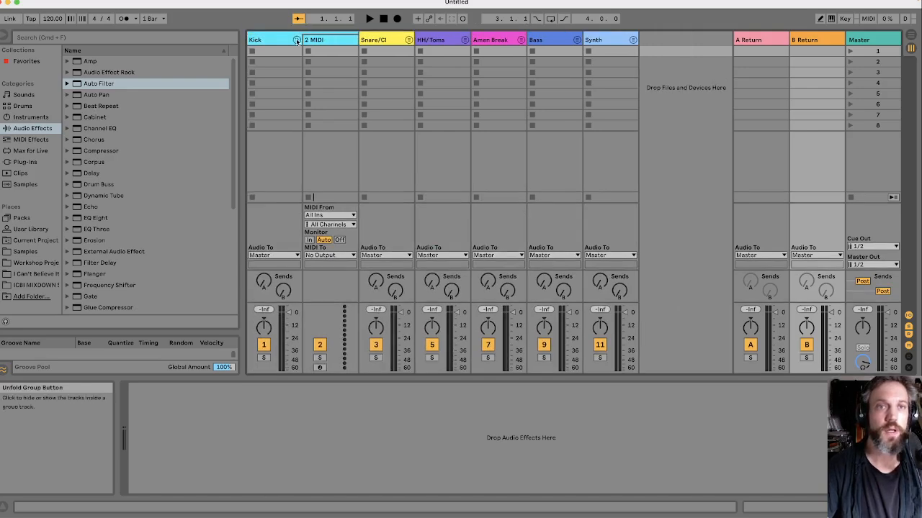
left_click(296, 40)
- Group the six tracks from Kick through Synth into one parent group track
left_click(280, 37)
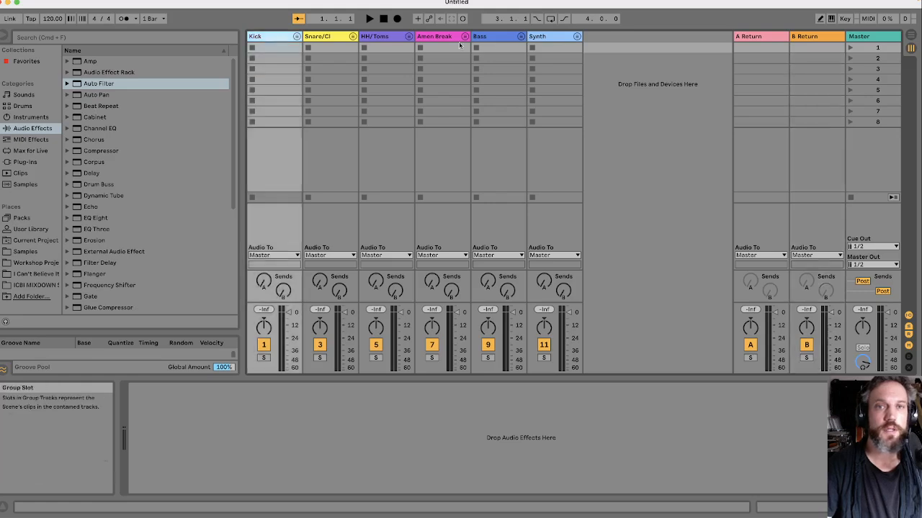
left_click(551, 37)
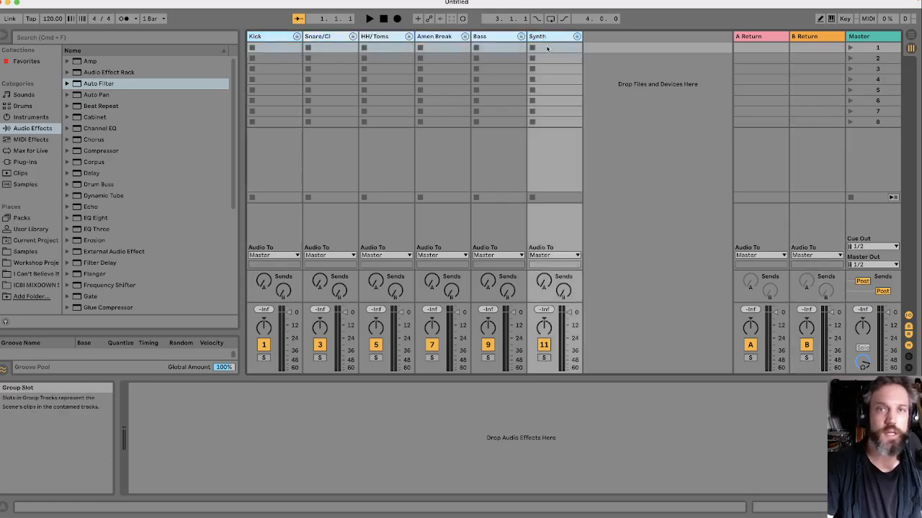
right_click(552, 38)
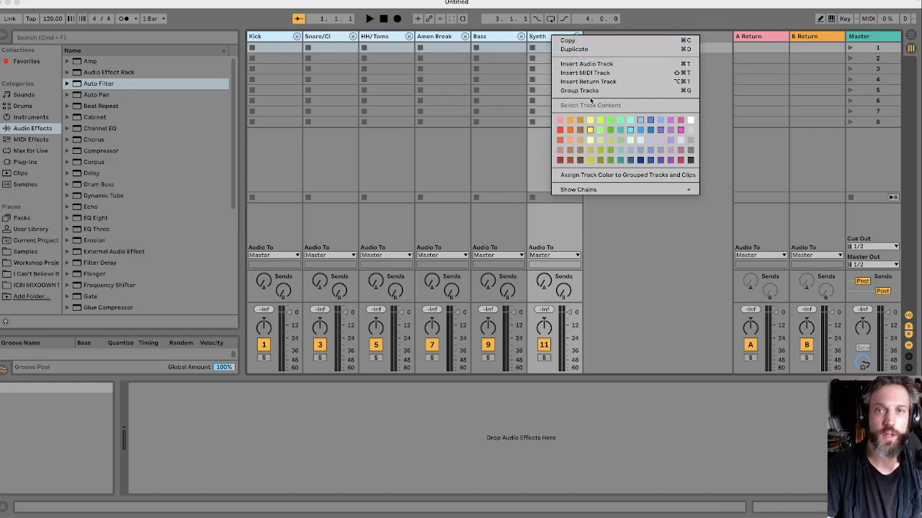
left_click(584, 90)
- Rename the new parent group track as Mix
right_click(278, 41)
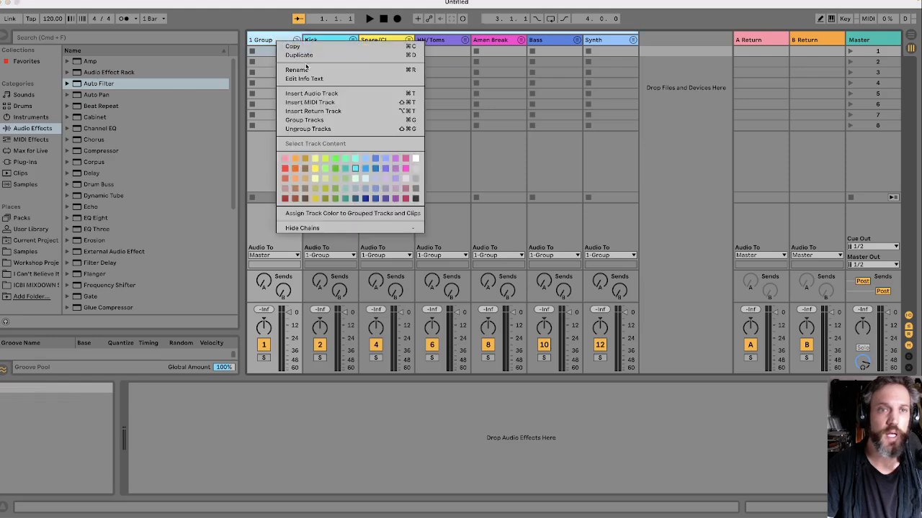
left_click(306, 68)
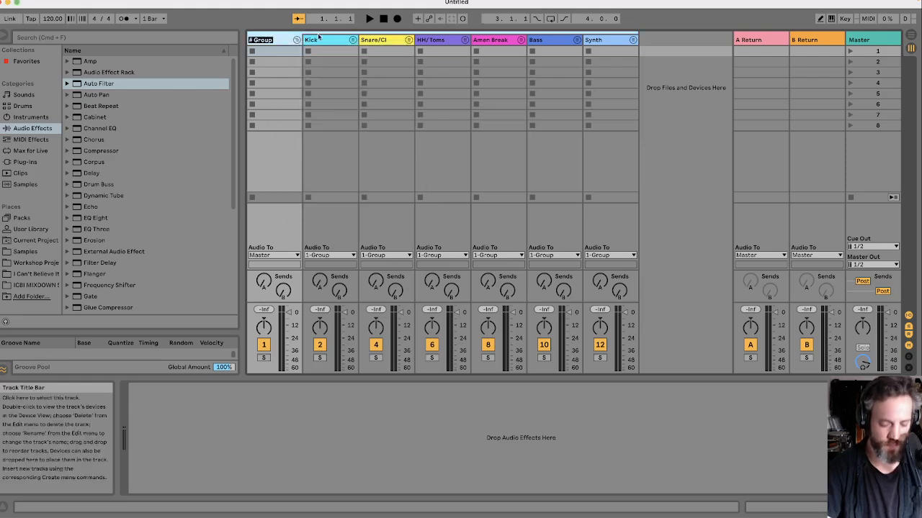
type("Mix")
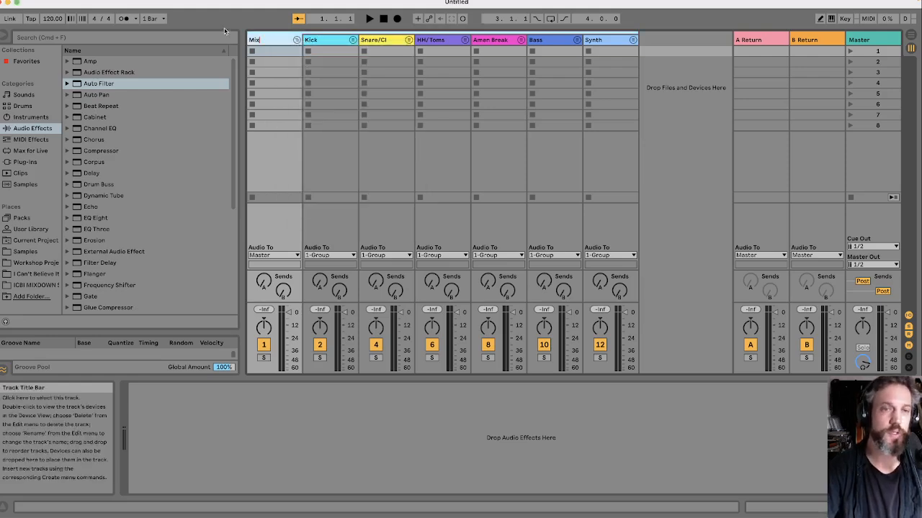
left_click(329, 40)
- Nest the Mix group inside another new group track and name that outer group Master
right_click(264, 39)
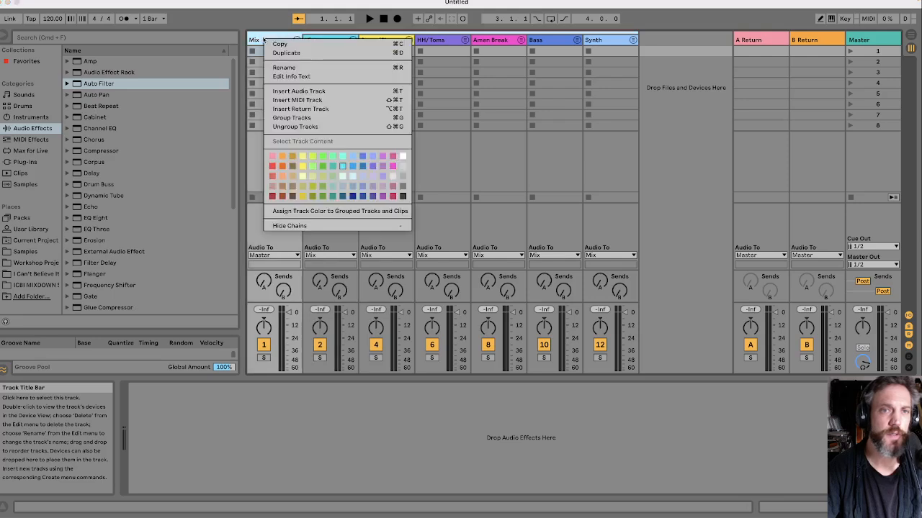
left_click(303, 118)
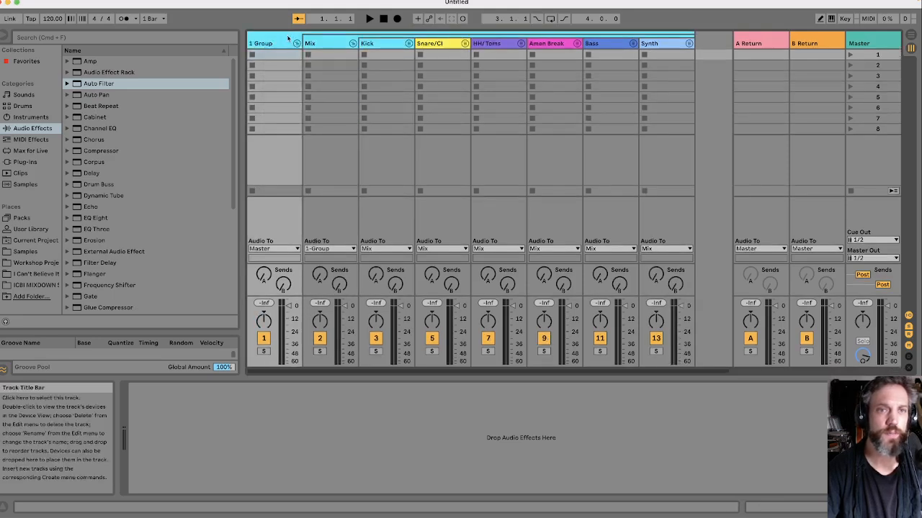
right_click(271, 42)
left_click(293, 74)
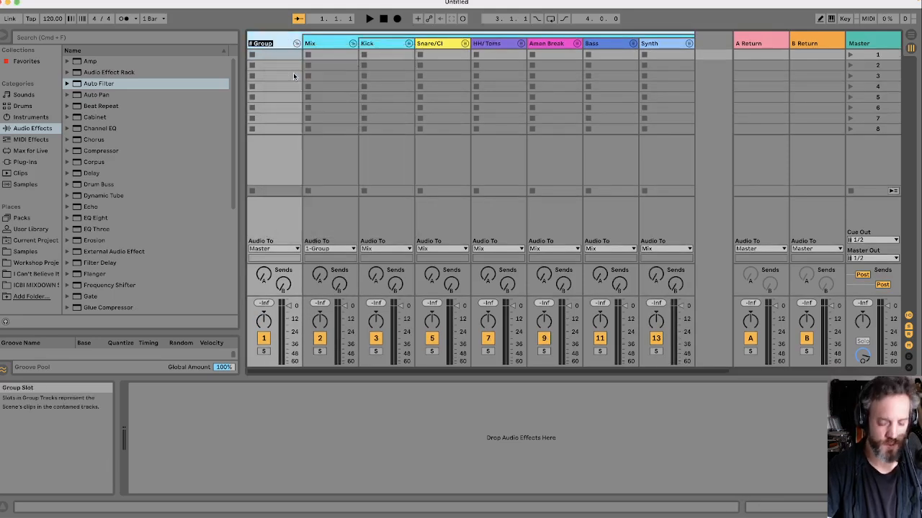
type("Master")
key("Return")
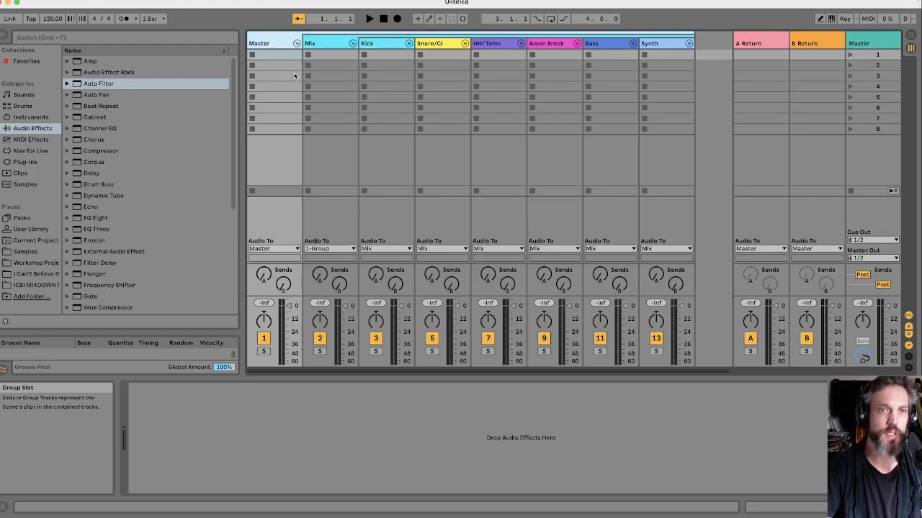
- Insert a new audio track inside the Master group, following the Mix group's tracks
left_click(320, 43)
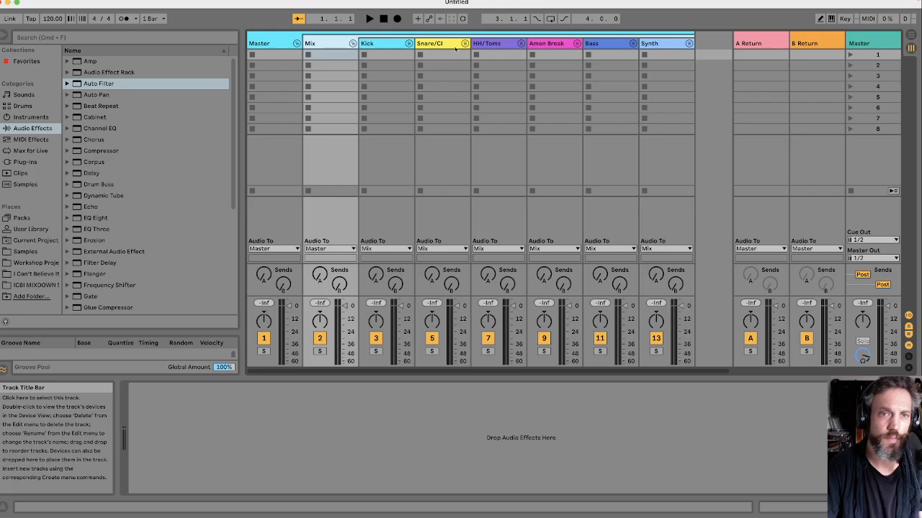
left_click(319, 54)
left_click(319, 44)
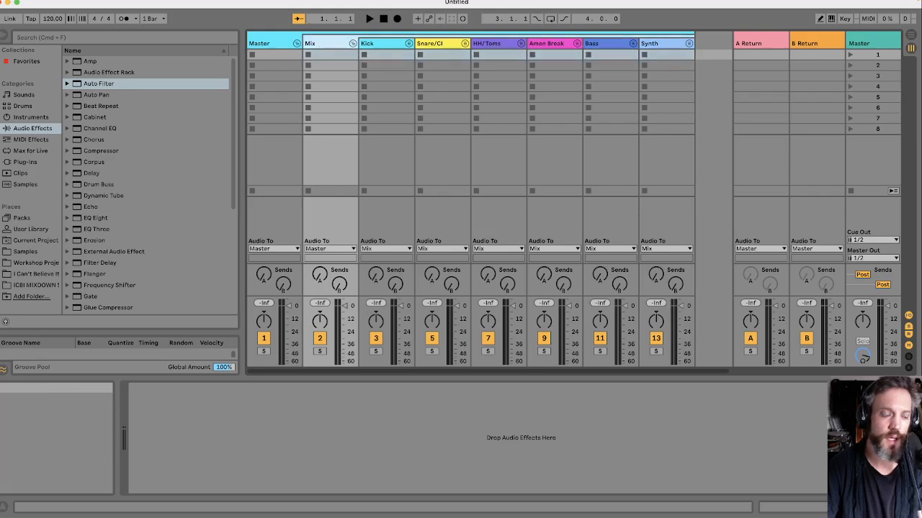
mouse_move(154, 2)
left_click(86, 1)
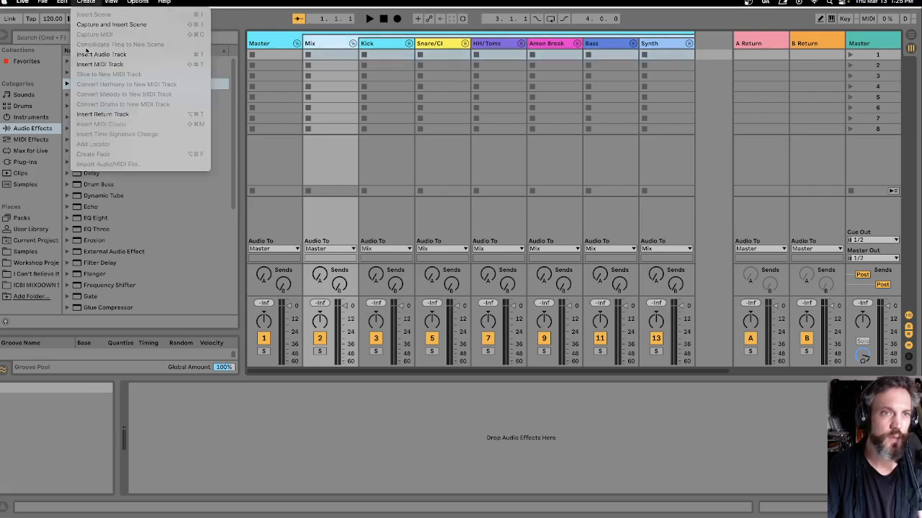
left_click(102, 54)
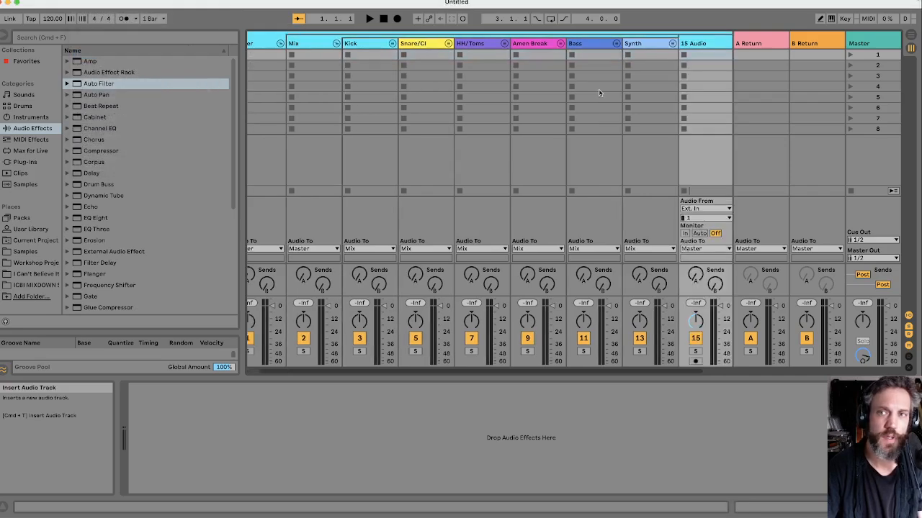
- Move the new audio track into the Mix group and reorder the tracks so it sits directly after Synth
left_click(691, 249)
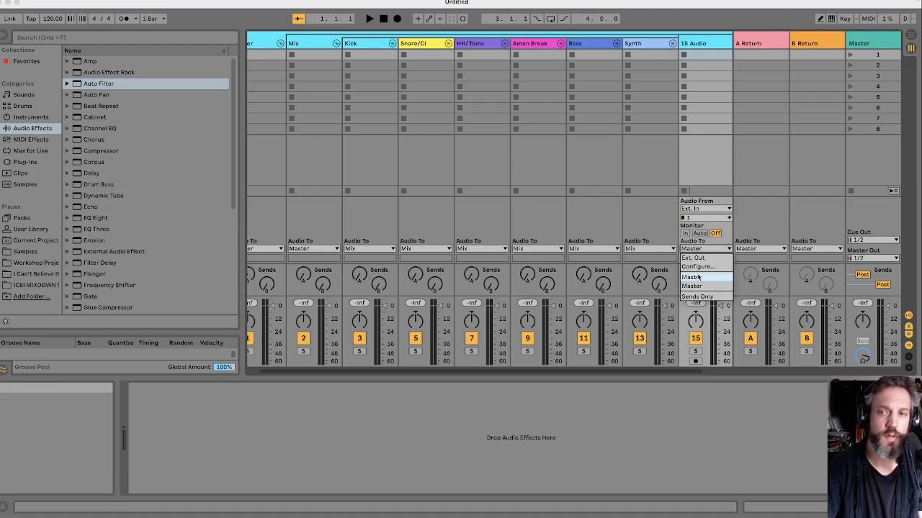
left_click(691, 44)
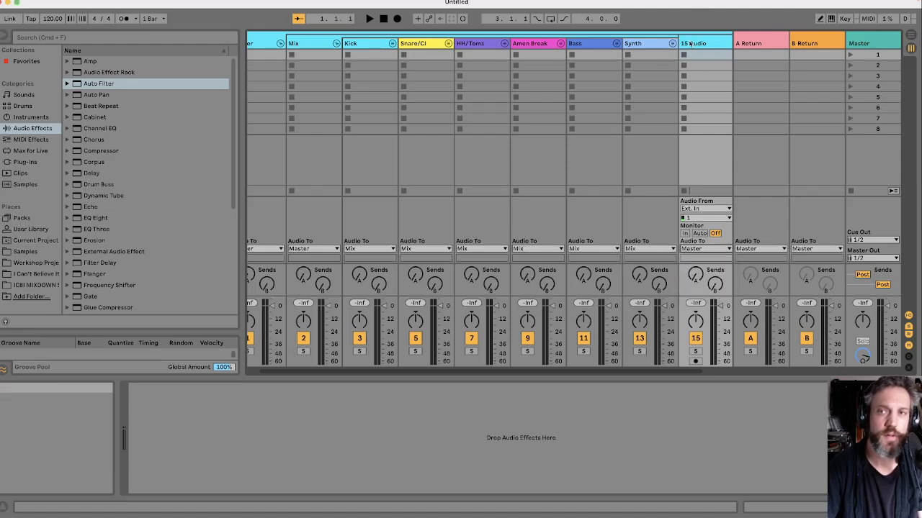
left_click_drag(692, 44, 624, 44)
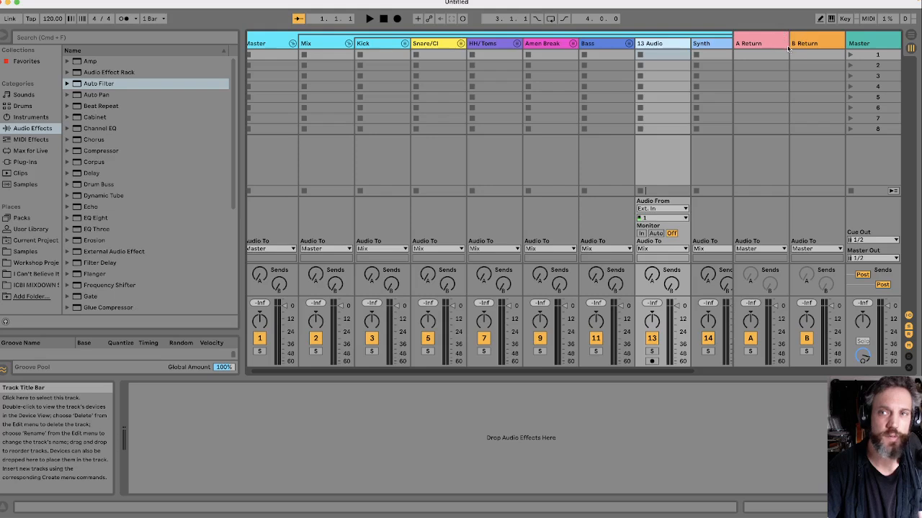
left_click(695, 46)
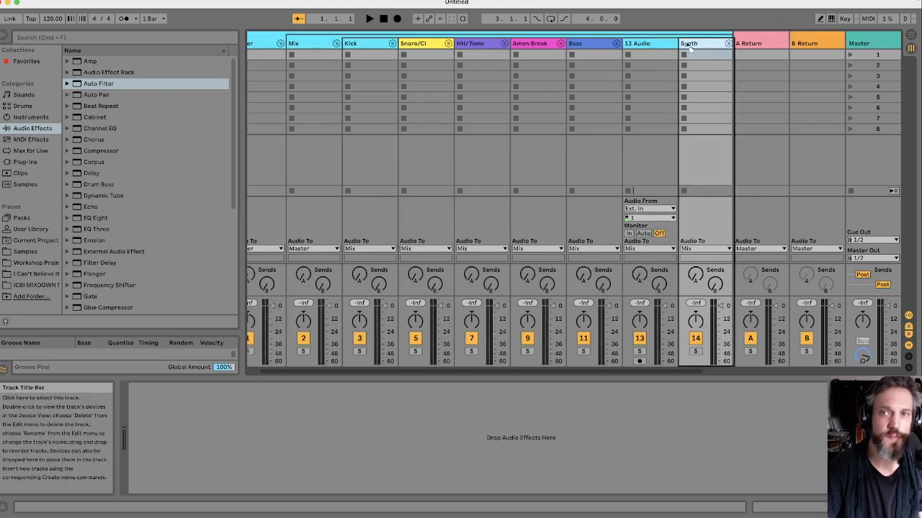
left_click_drag(689, 46, 625, 47)
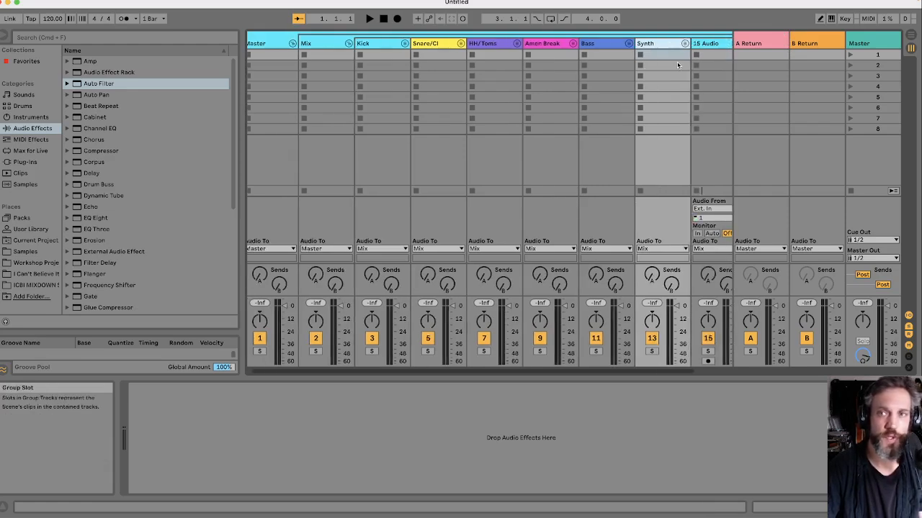
- Rename the new audio track that follows Synth as Return
left_click(714, 47)
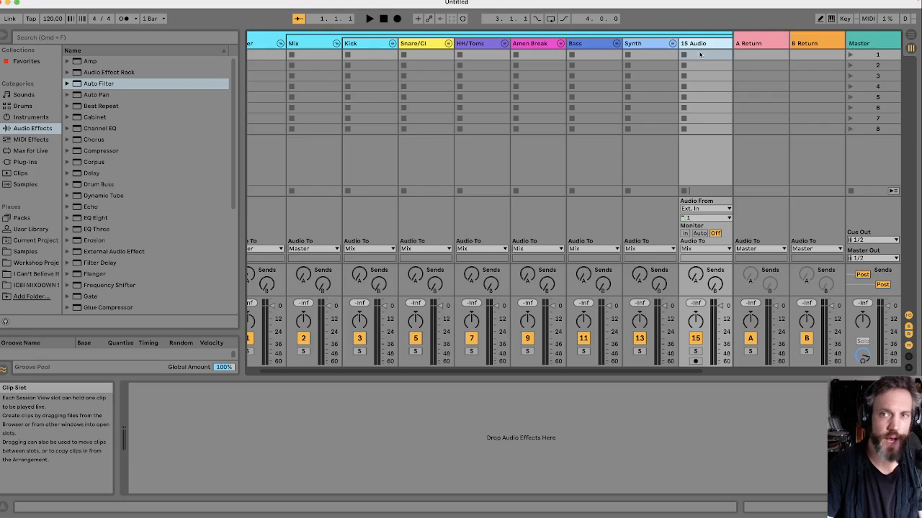
right_click(702, 47)
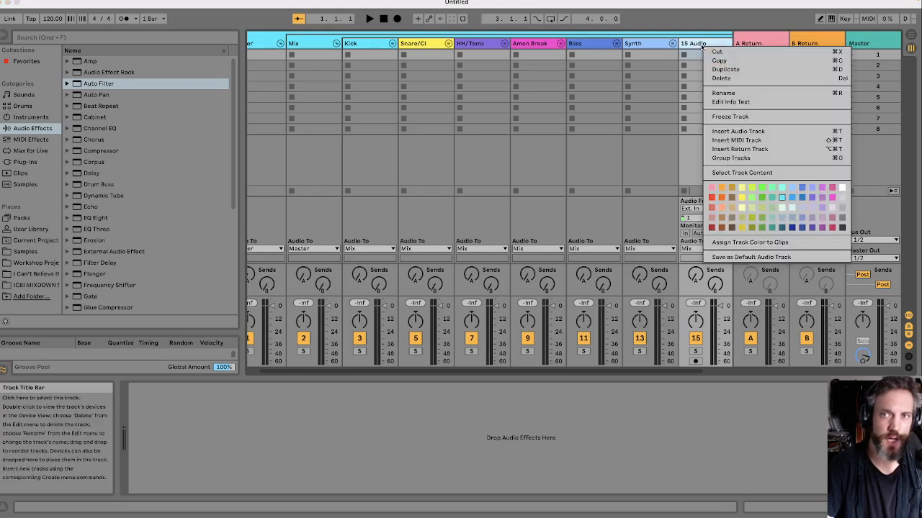
left_click(724, 93)
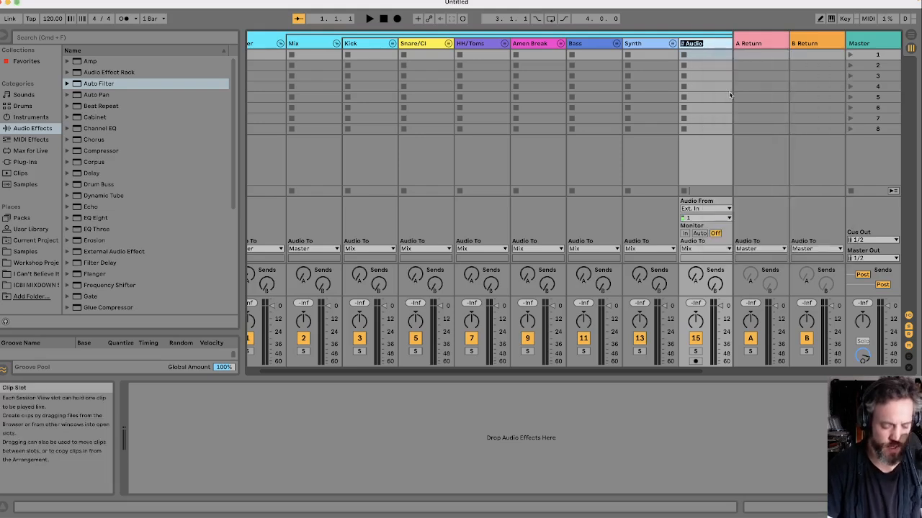
type("Return")
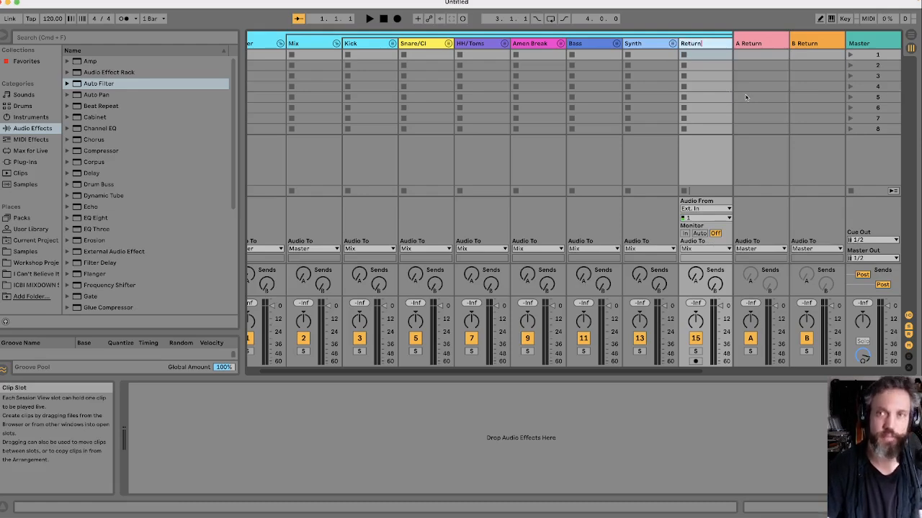
key("Return")
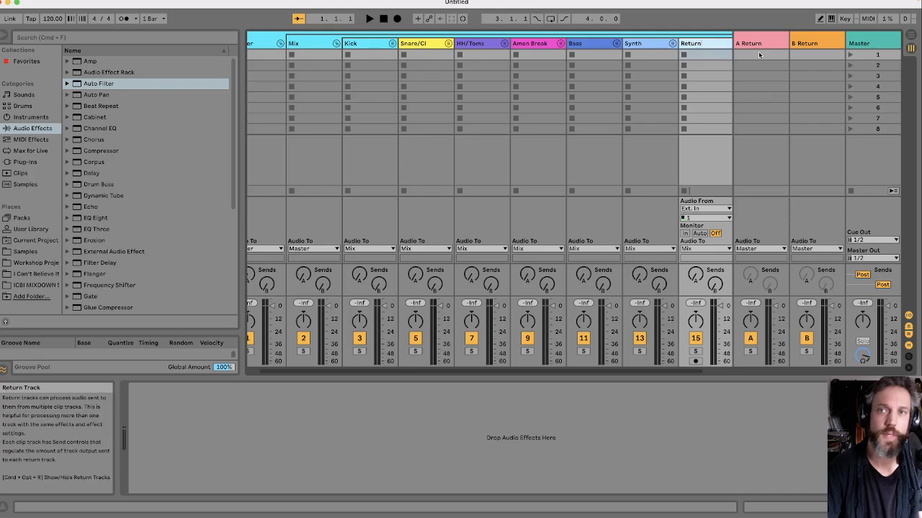
- Route the audio output of both A Return and B Return to the Return audio track
left_click(756, 44)
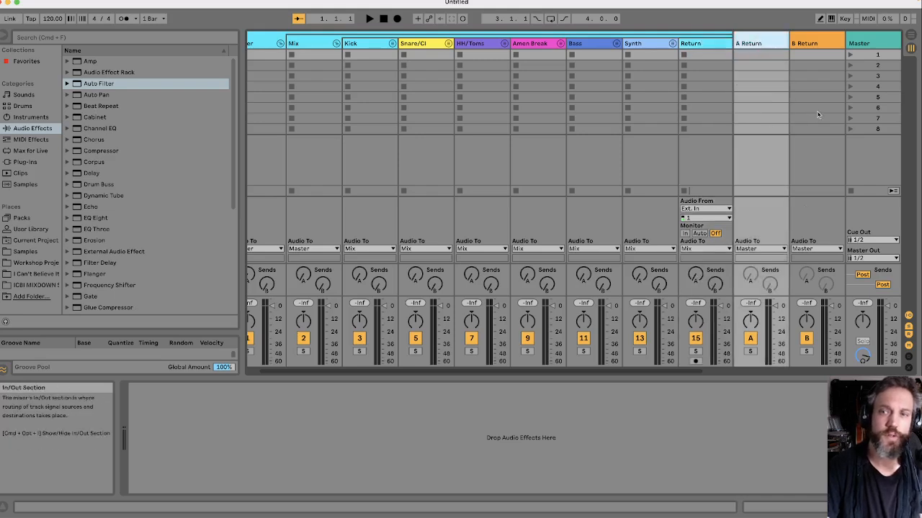
left_click(815, 45)
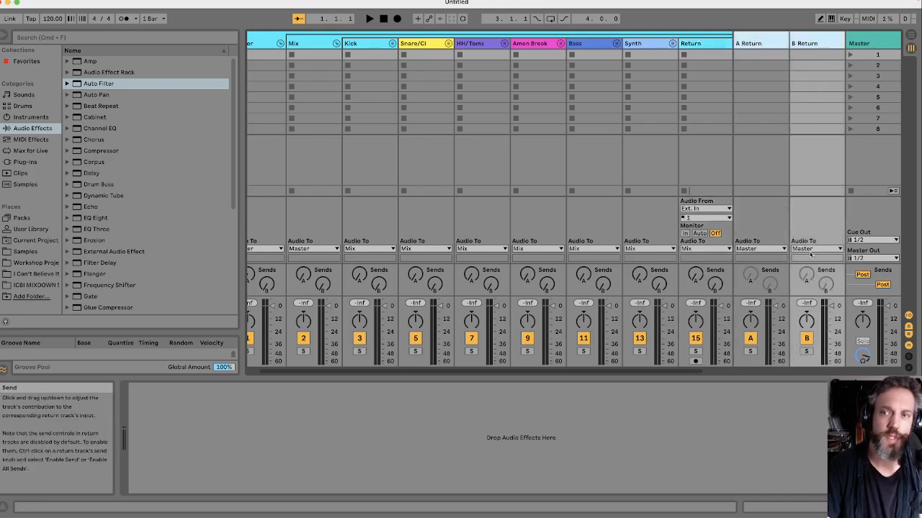
left_click(816, 248)
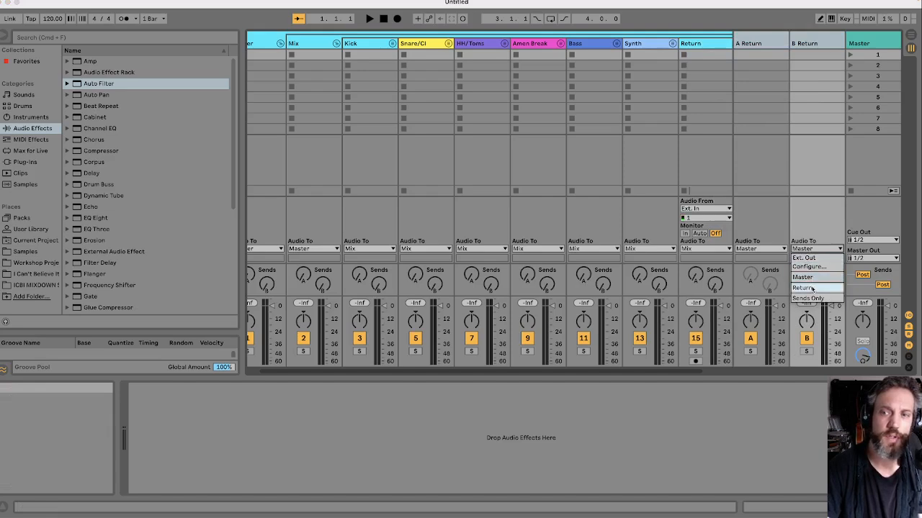
left_click(813, 288)
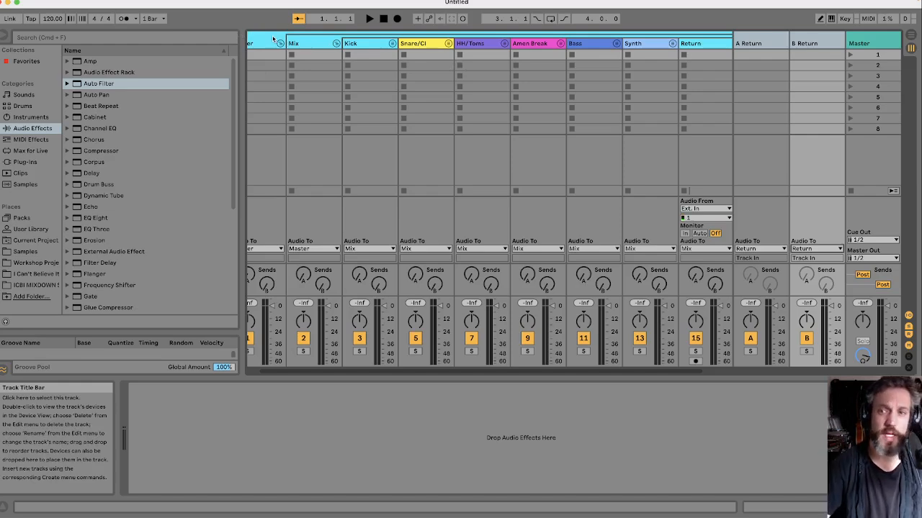
- Set the Return audio track's input to No Input and its monitoring to In
left_click(700, 209)
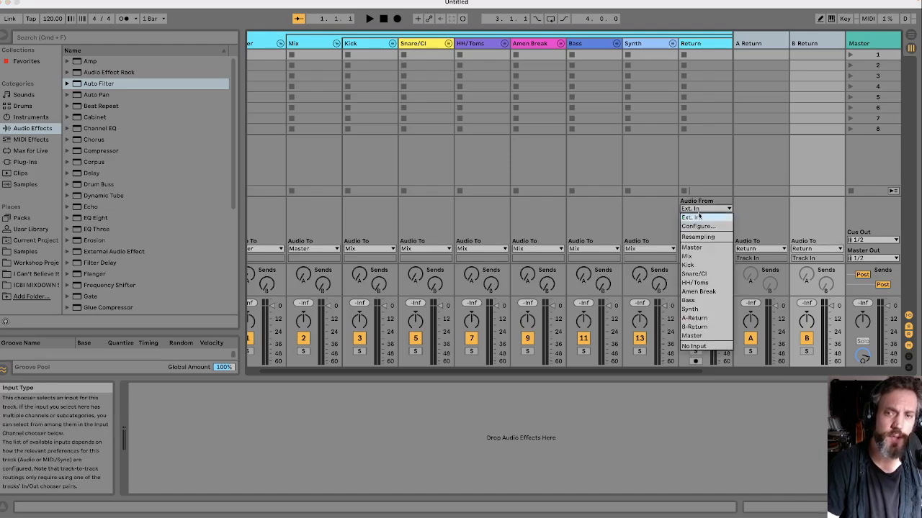
left_click(711, 349)
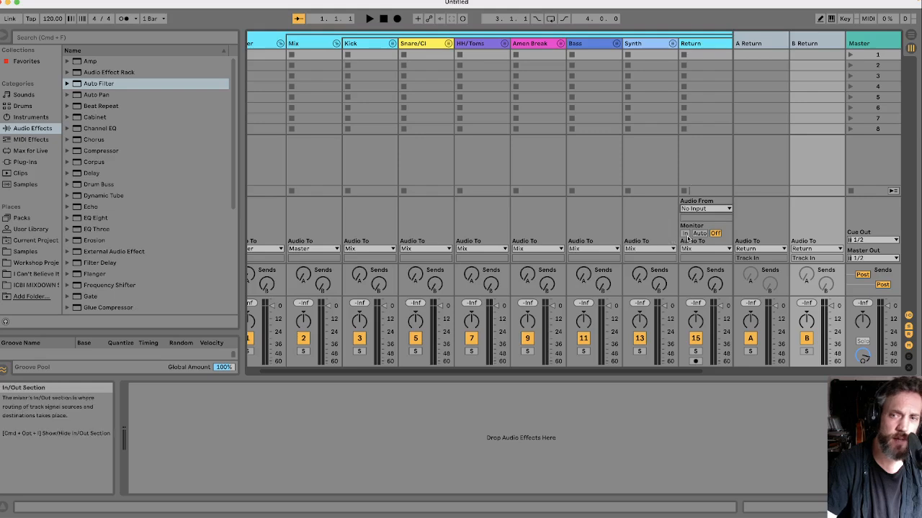
left_click(686, 234)
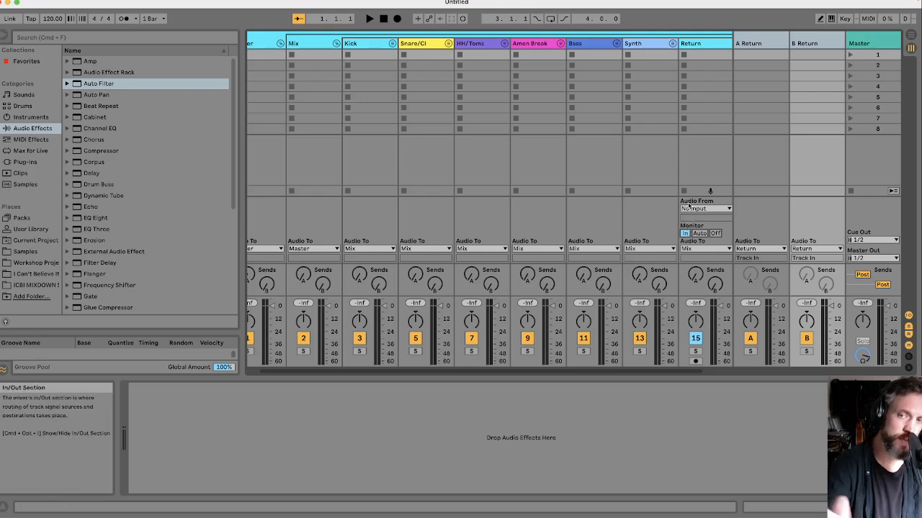
- Disable all sends on the Return audio track, the Mix group and the Master group
right_click(697, 276)
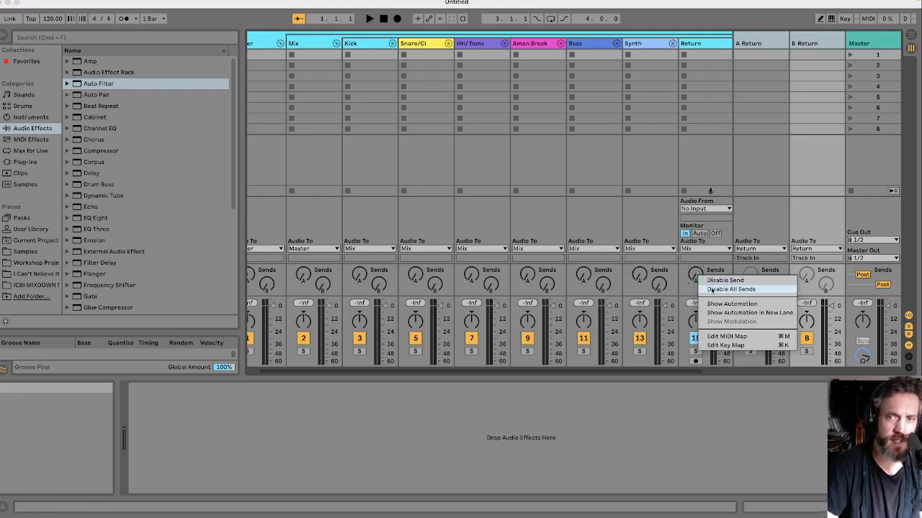
left_click(712, 290)
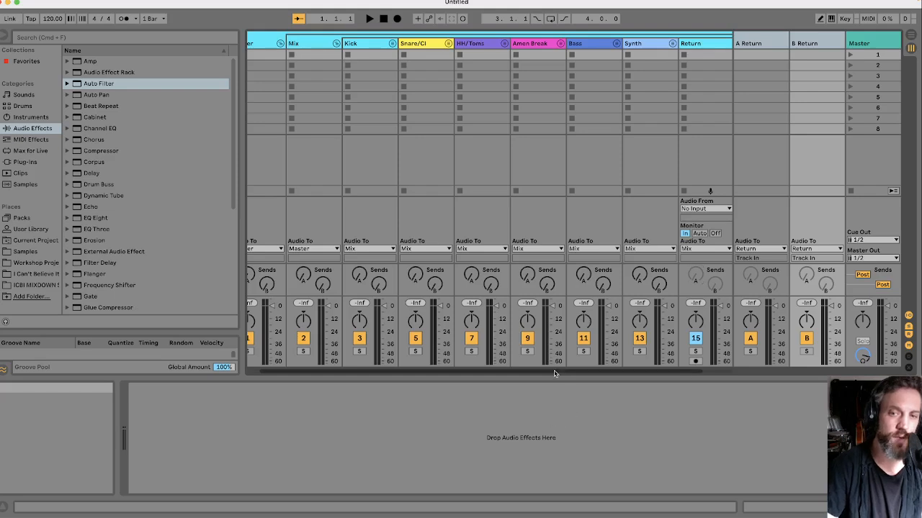
left_click_drag(555, 373, 487, 375)
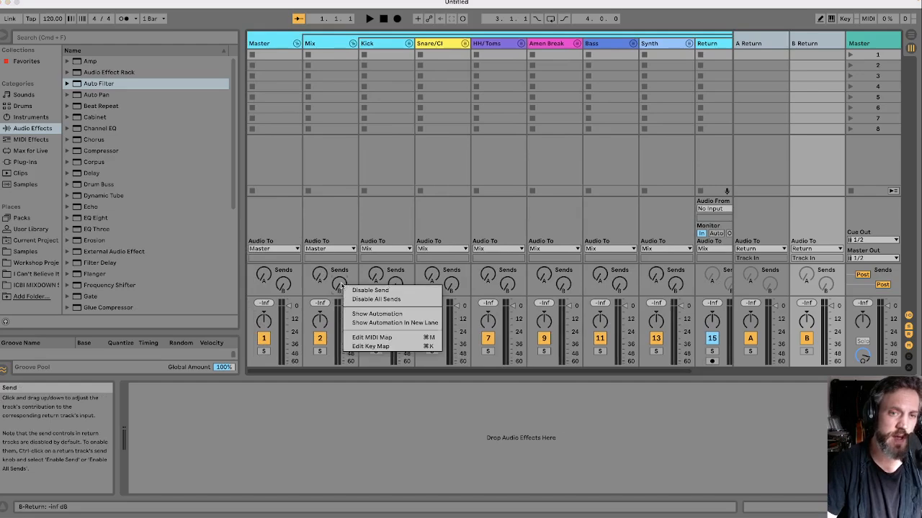
right_click(347, 288)
left_click(353, 299)
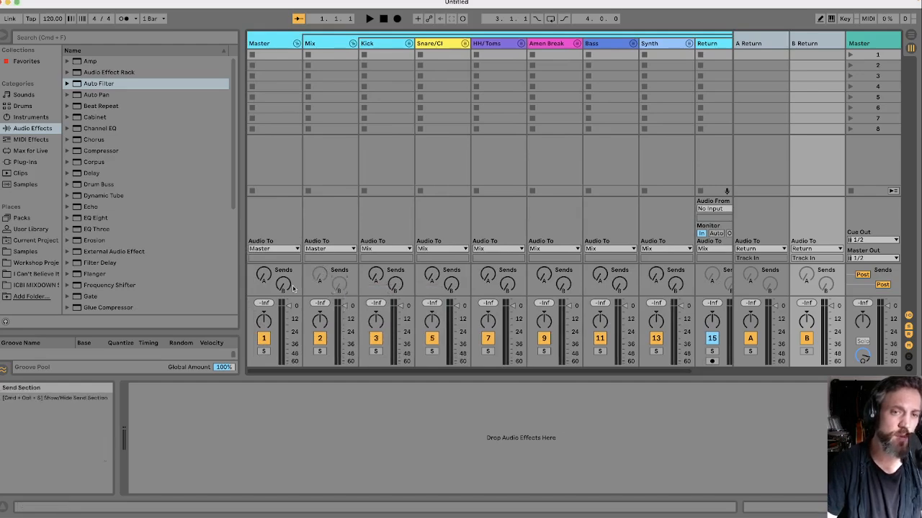
right_click(291, 288)
left_click(301, 301)
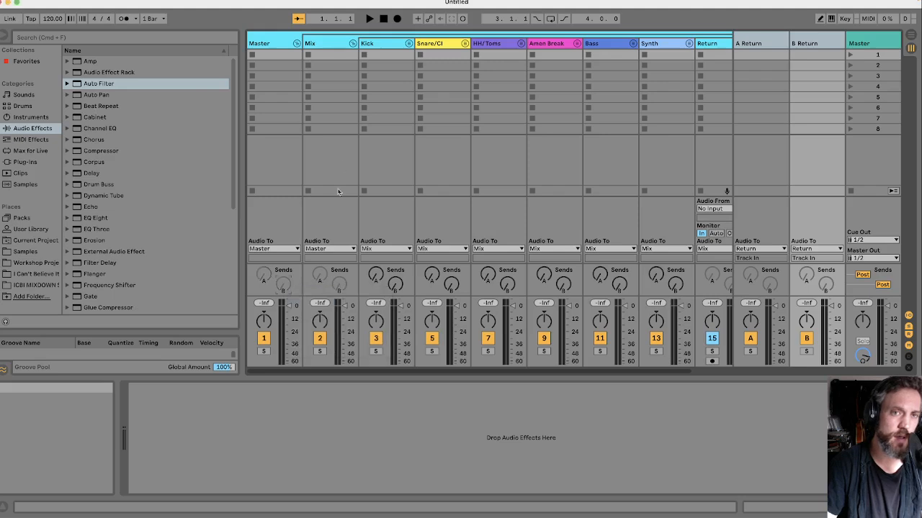
- Narrow the browser so that all tracks from the Master group through Return fit in the mixer view
left_click(339, 44)
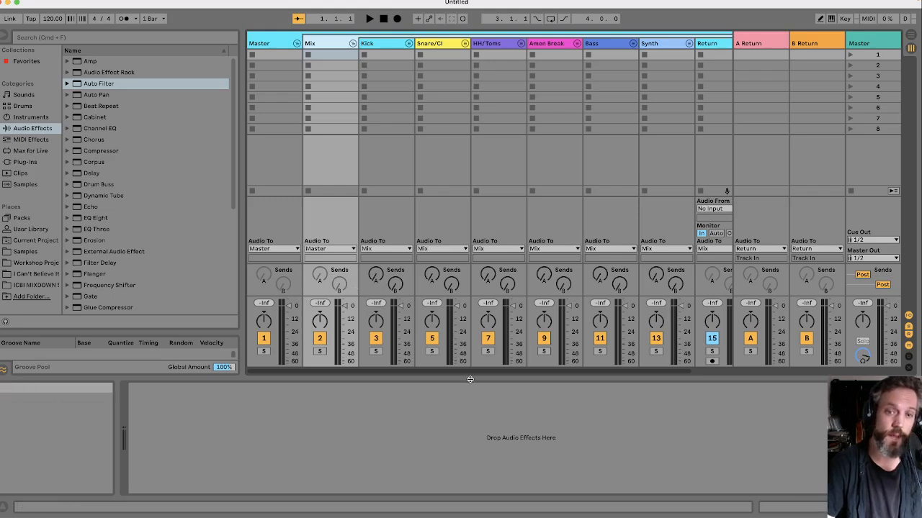
left_click_drag(489, 374, 576, 370)
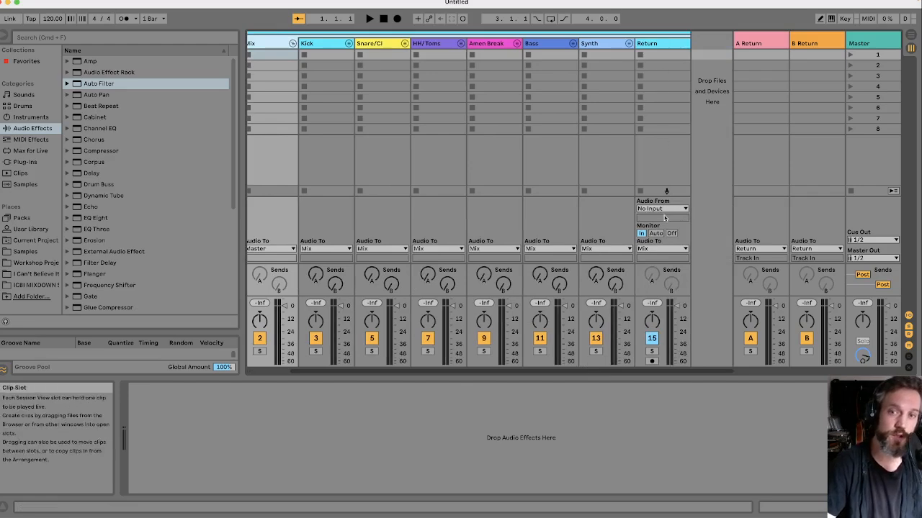
left_click_drag(562, 375, 394, 367)
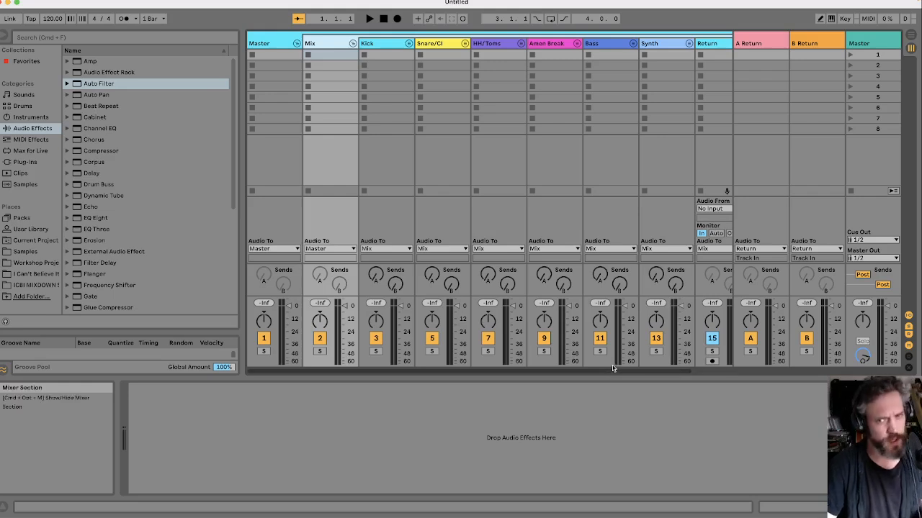
left_click_drag(612, 373, 709, 372)
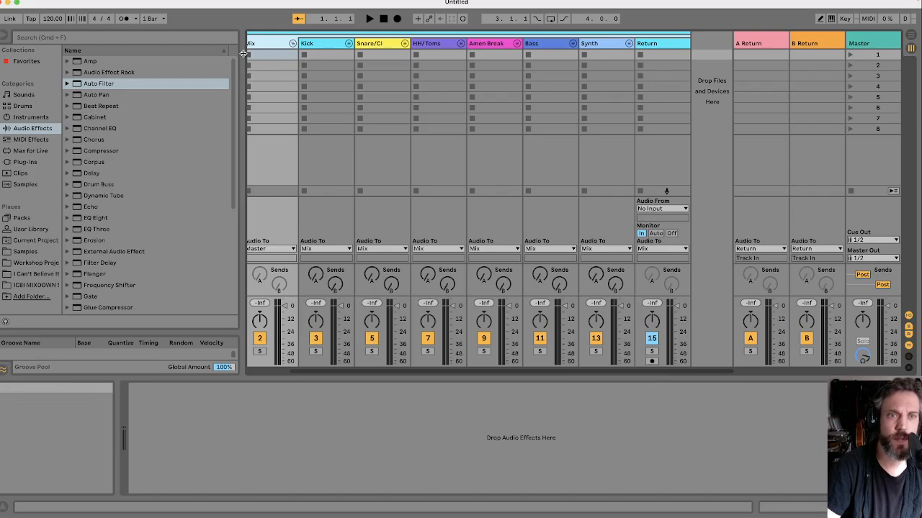
left_click_drag(241, 54, 160, 62)
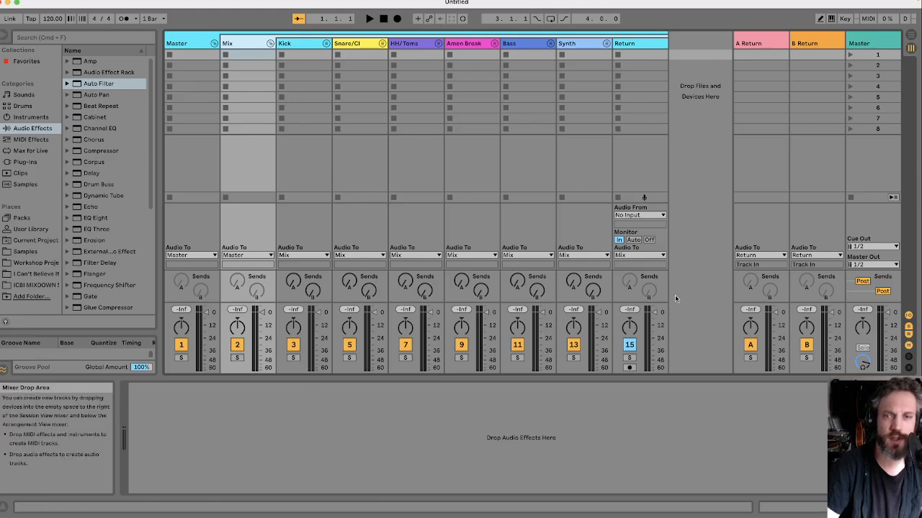
right_click(632, 283)
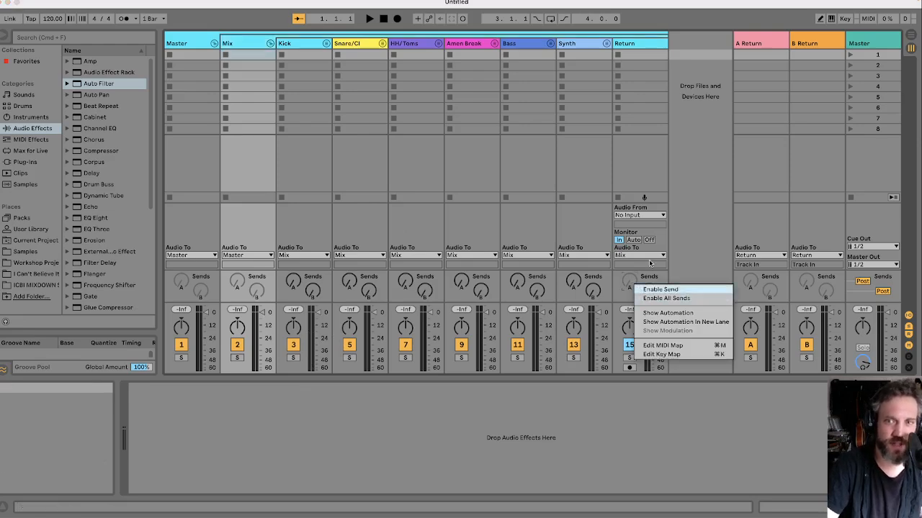
left_click(686, 159)
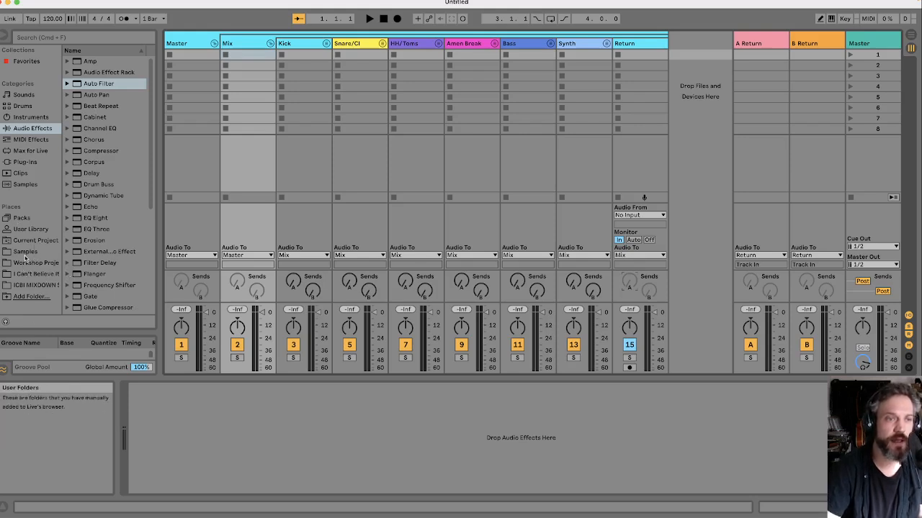
- Load FourtoFloor.als from the User Library's Triggers folder as a new track after Return, outside the groups
left_click(29, 229)
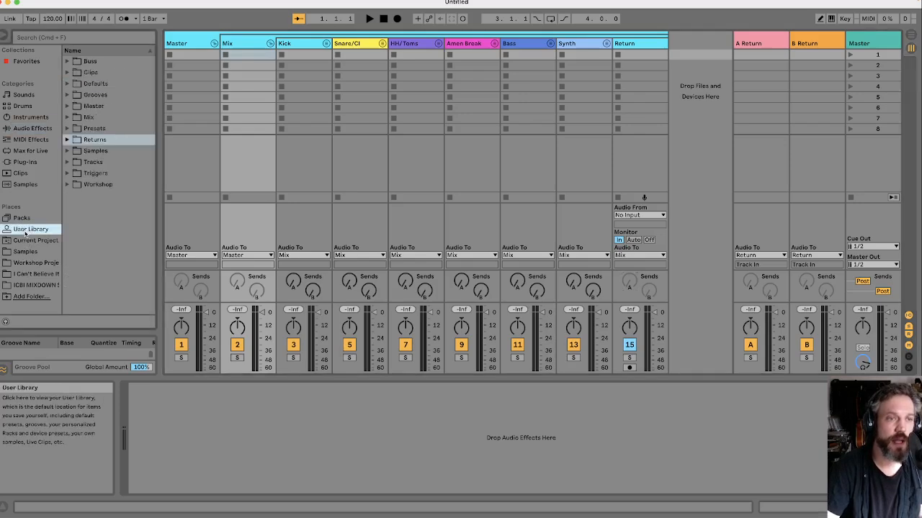
left_click(69, 174)
left_click(82, 184)
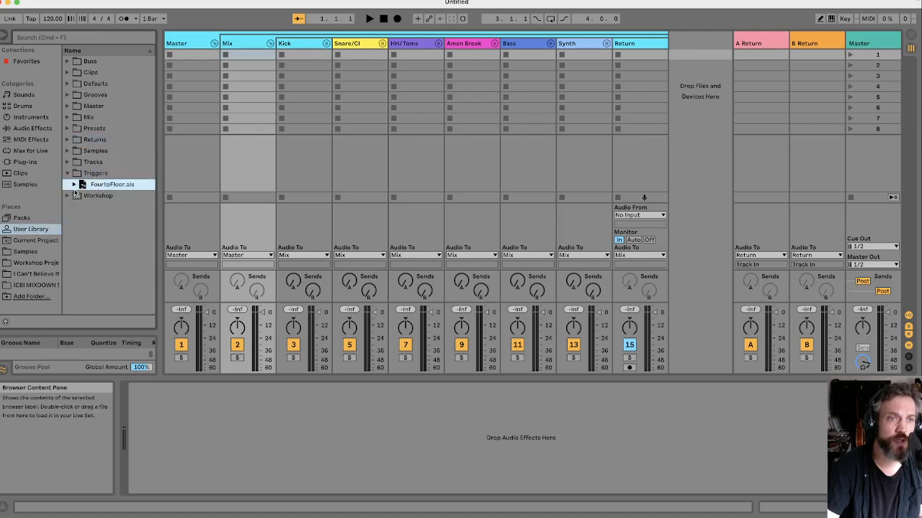
left_click_drag(502, 144, 687, 47)
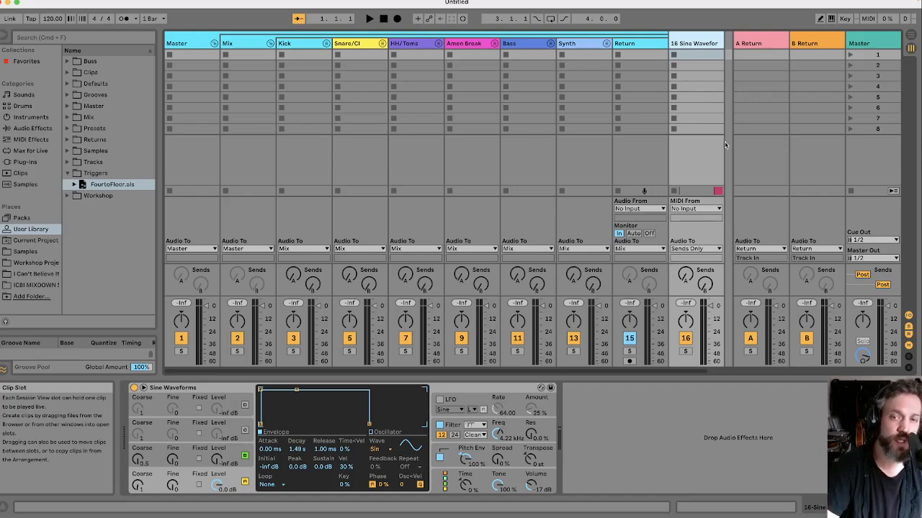
- Disable all sends on the new sine waveform trigger track and deactivate the track
right_click(685, 275)
left_click(718, 288)
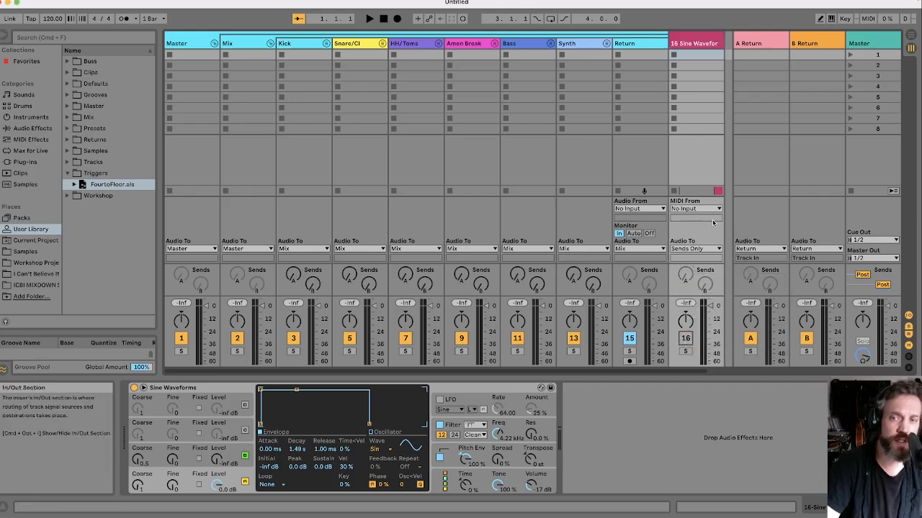
- Switch to the arrangement and move the sine waveform MIDI clip so it starts at bar 1
left_click(912, 38)
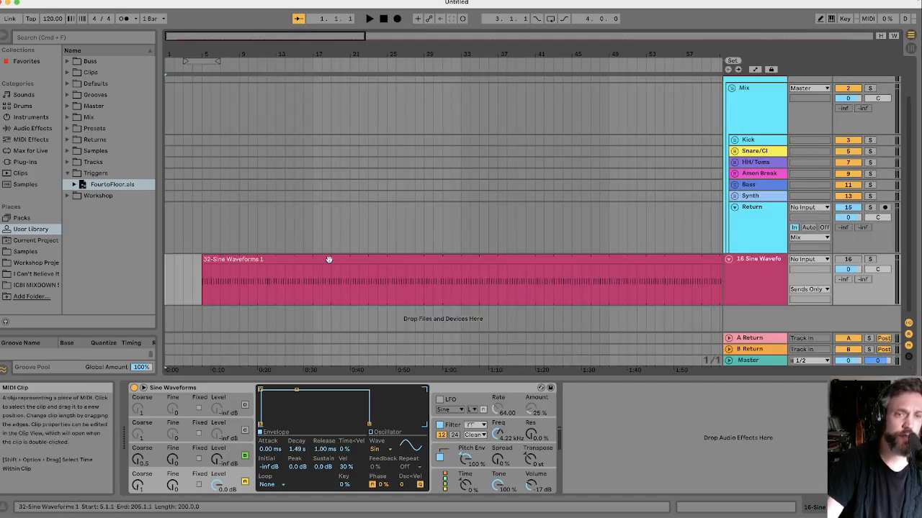
left_click_drag(320, 259, 277, 263)
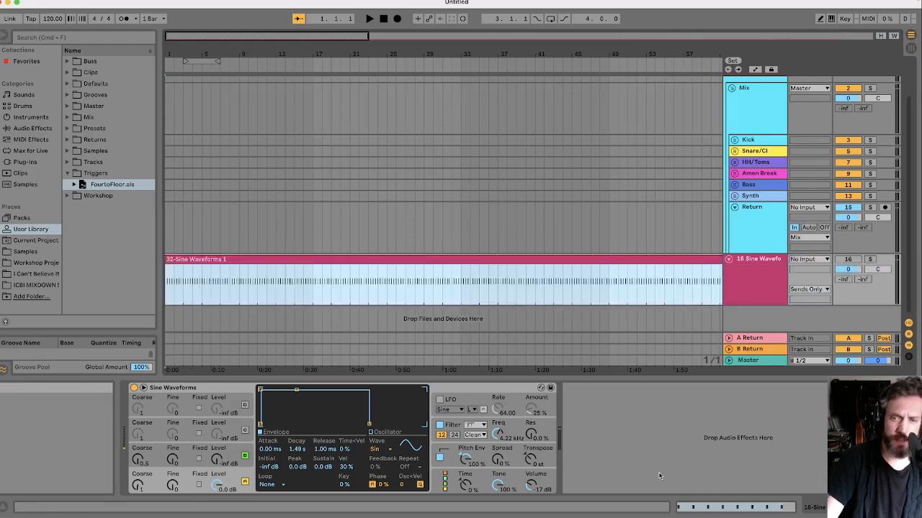
- Open the sine waveform clip's notes in an enlarged note editor and examine the trigger pattern
left_click(695, 510)
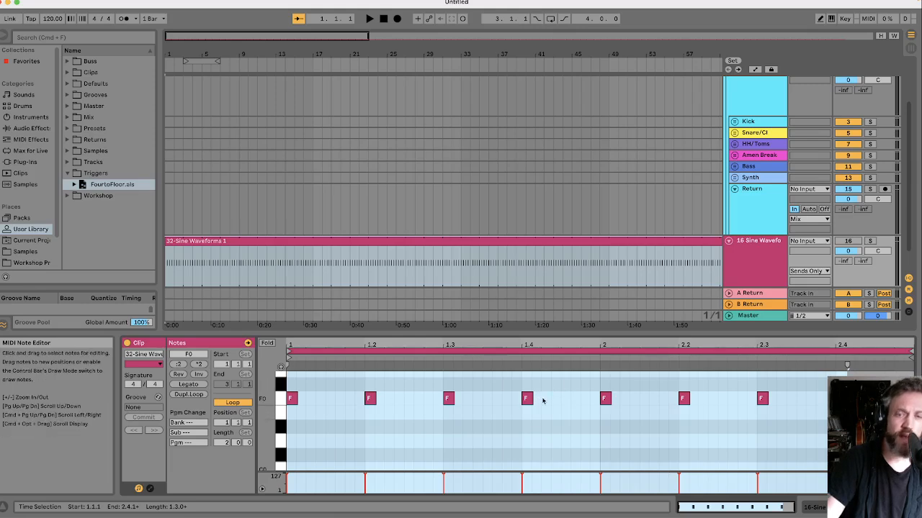
left_click(874, 368)
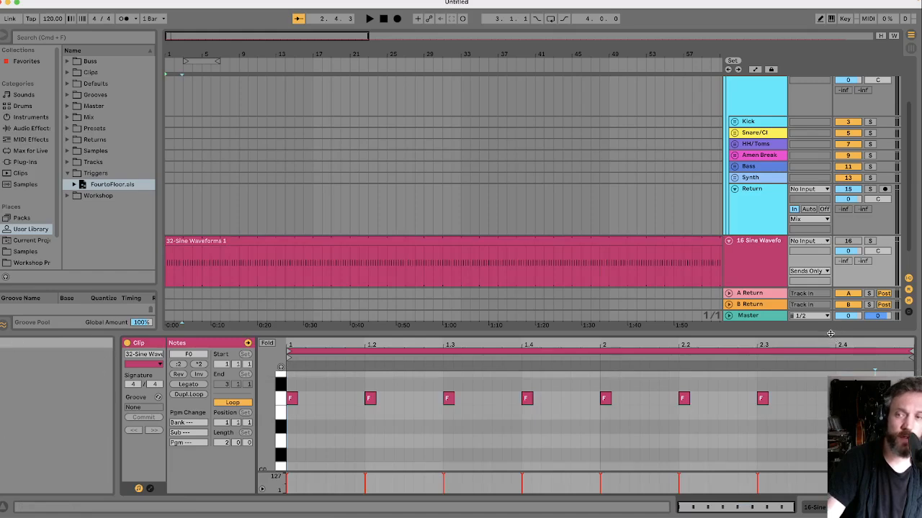
left_click_drag(830, 334, 828, 291)
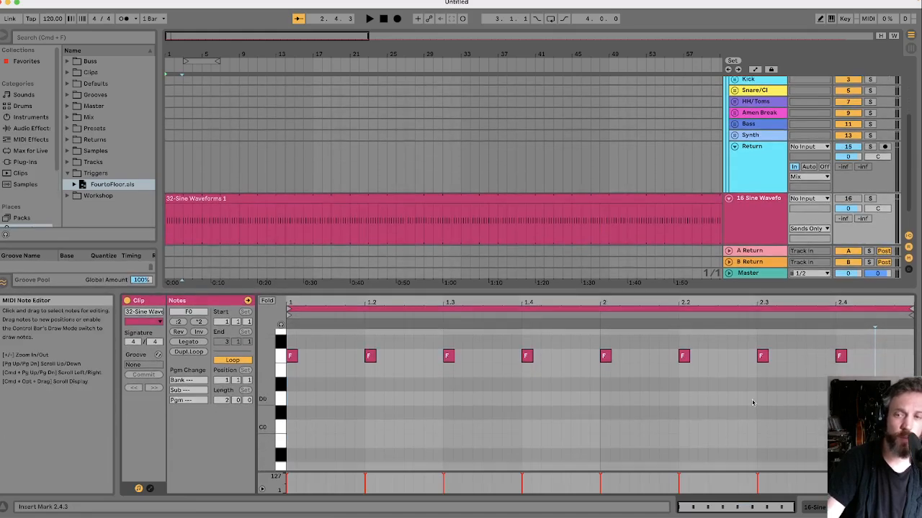
scroll(752, 403, "down", 1)
scroll(753, 399, "up", 1)
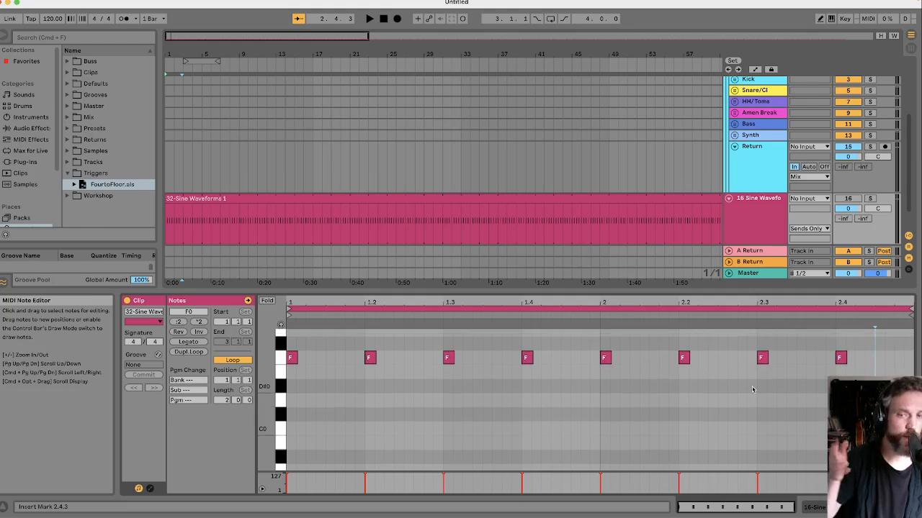
scroll(742, 394, "down", 1)
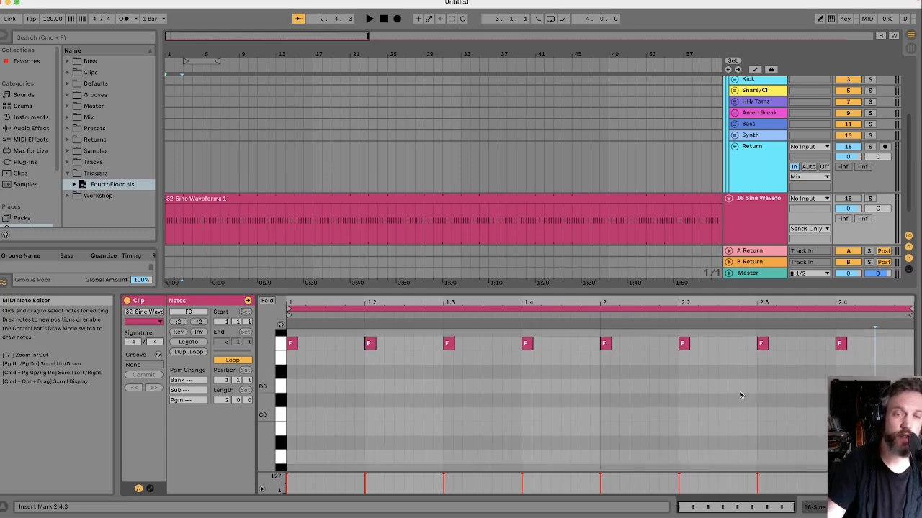
- Show the instrument device of the sine waveform trigger track
scroll(741, 394, "up", 4)
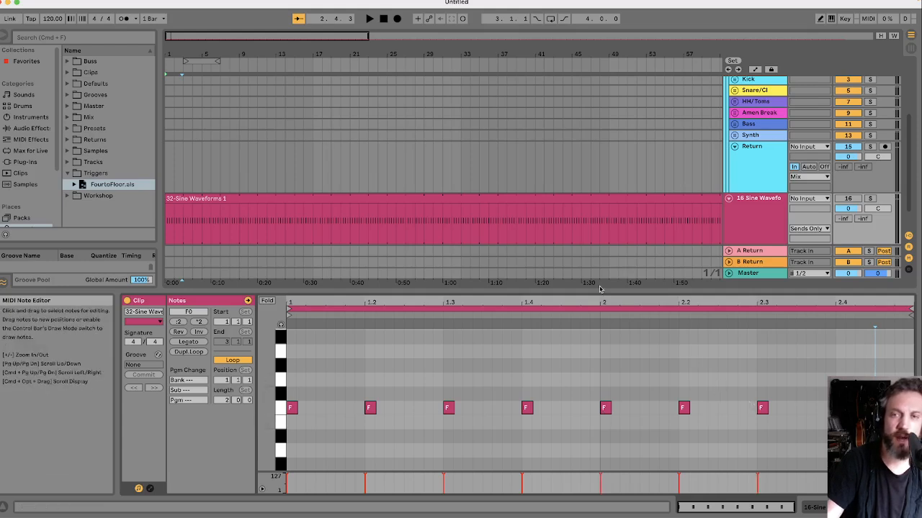
left_click(739, 210)
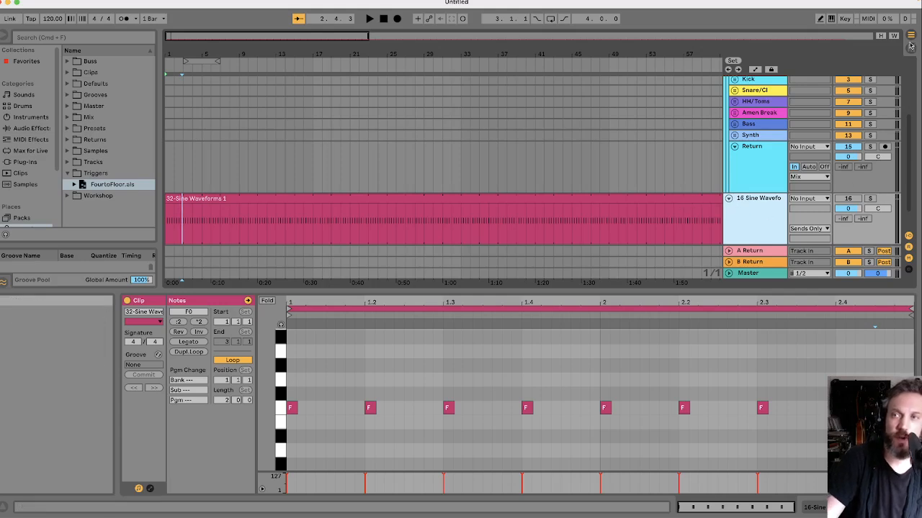
key("space")
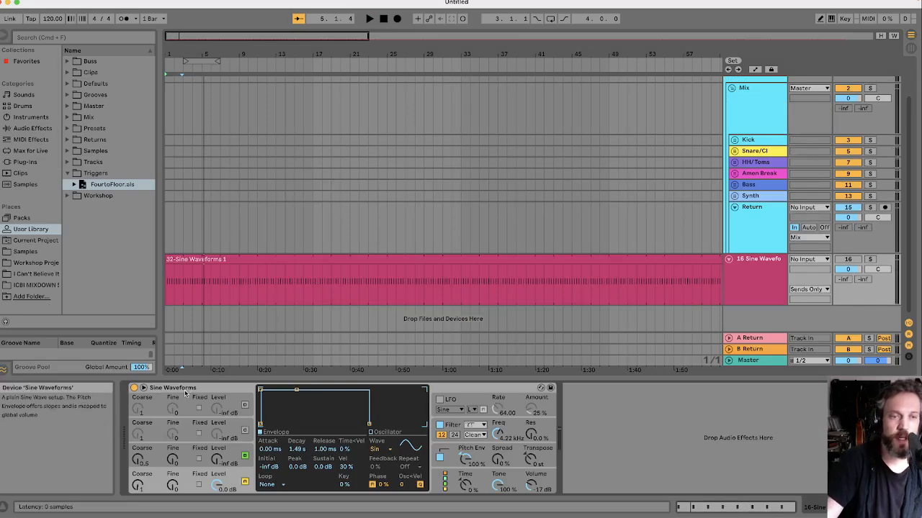
left_click(193, 389)
- Locate the Sine Waveforms.adv preset among Operator's Components in the Instruments library, widening the browser to read the full names
left_click(29, 116)
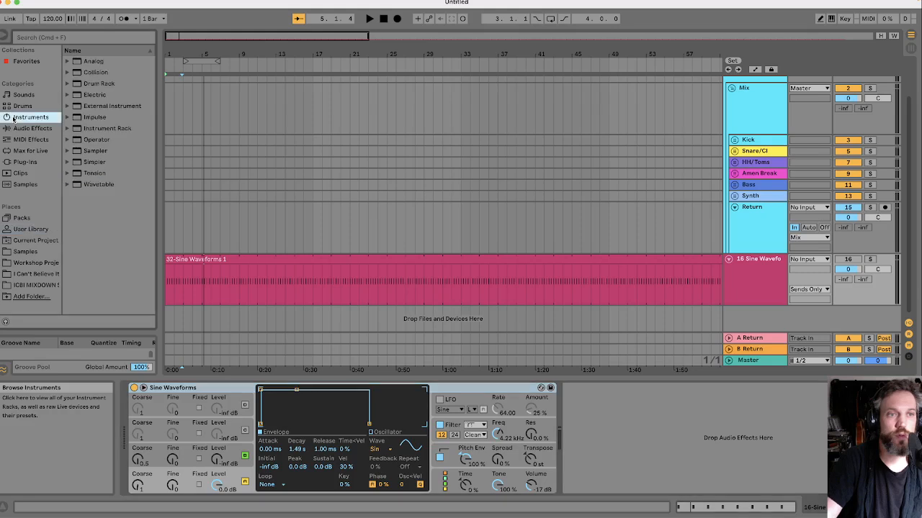
left_click(68, 140)
left_click(75, 185)
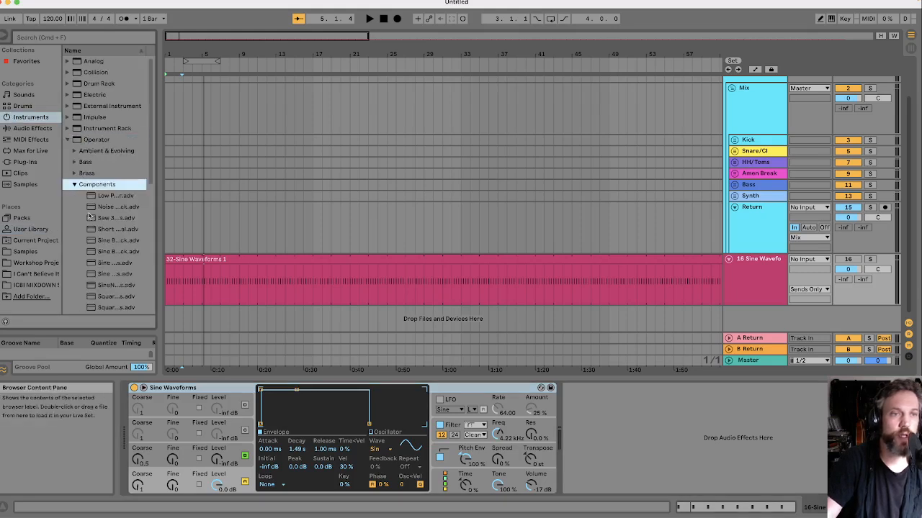
scroll(89, 254, "down", 1)
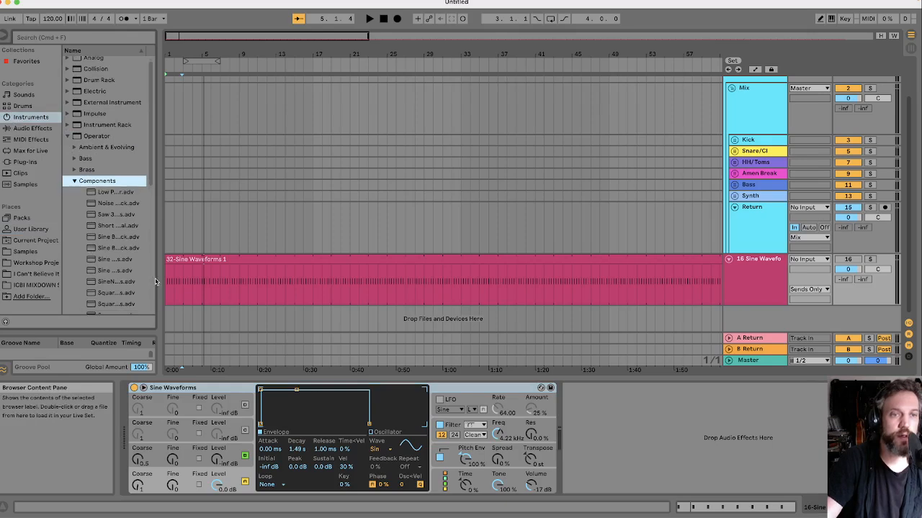
left_click_drag(161, 276, 218, 276)
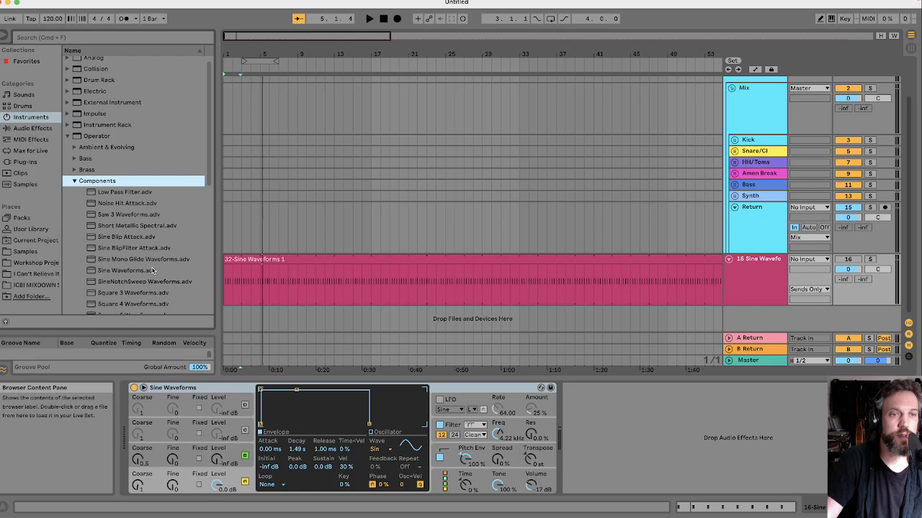
left_click(148, 271)
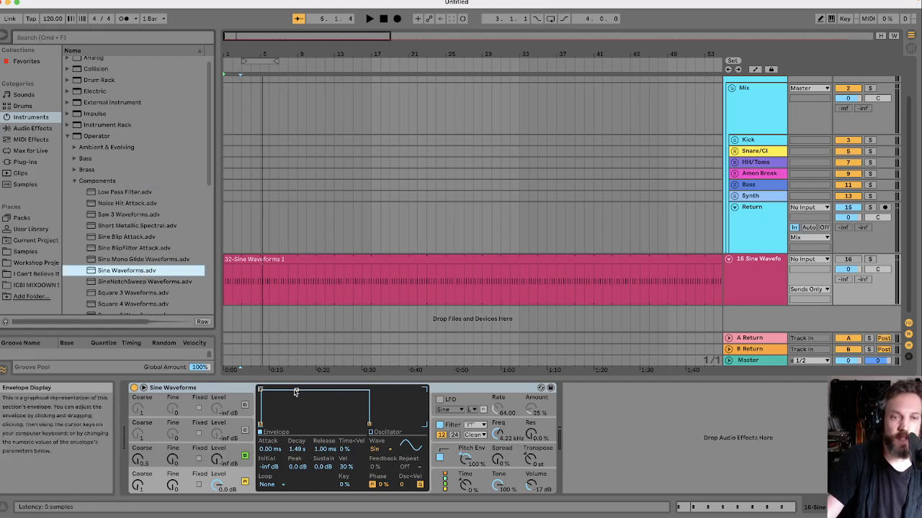
- Shorten the envelope decay of the Sine Waveforms instrument to 1.00 ms
left_click_drag(296, 390, 261, 390)
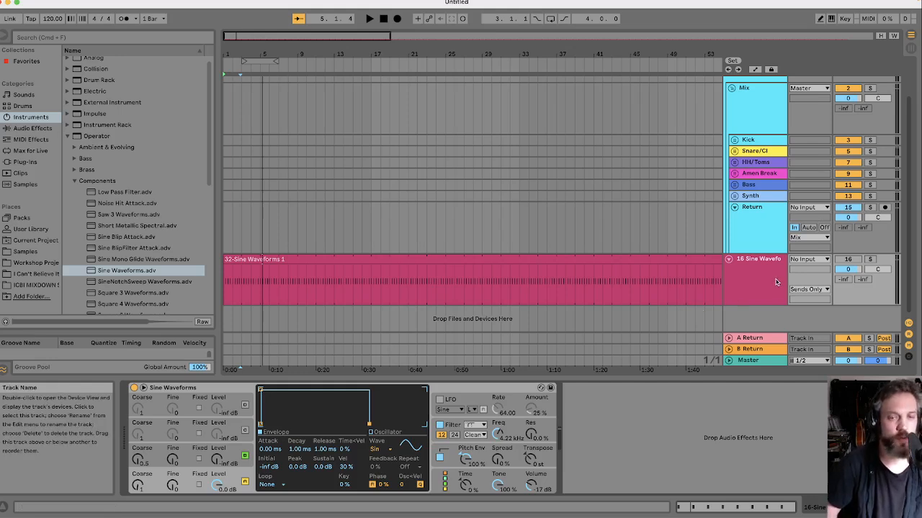
- Open the sine waveform clip's notes and move all the trigger notes down to C0
left_click(631, 260)
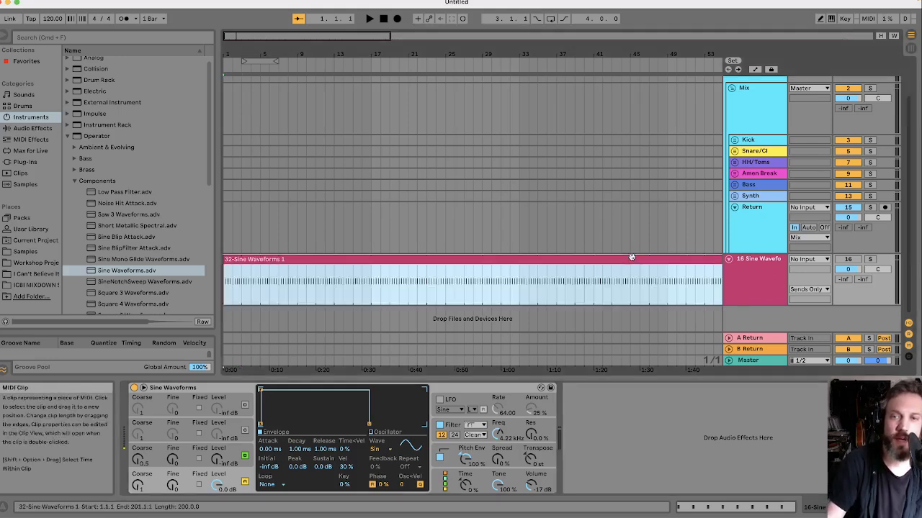
left_click(693, 509)
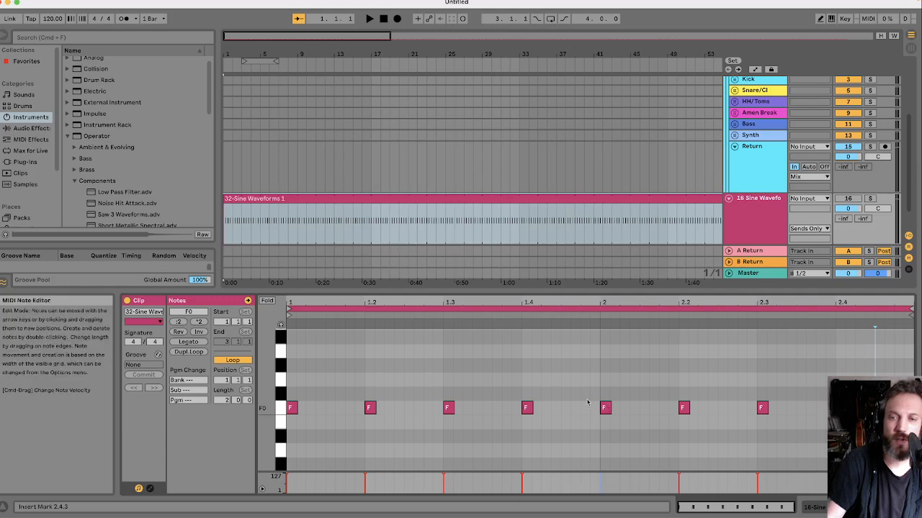
left_click_drag(817, 408, 216, 432)
left_click(291, 409)
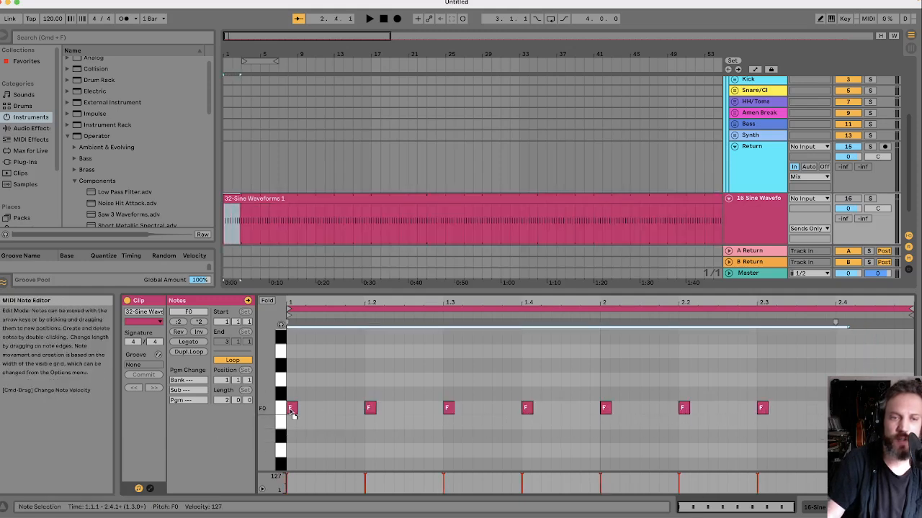
left_click_drag(292, 420, 291, 441)
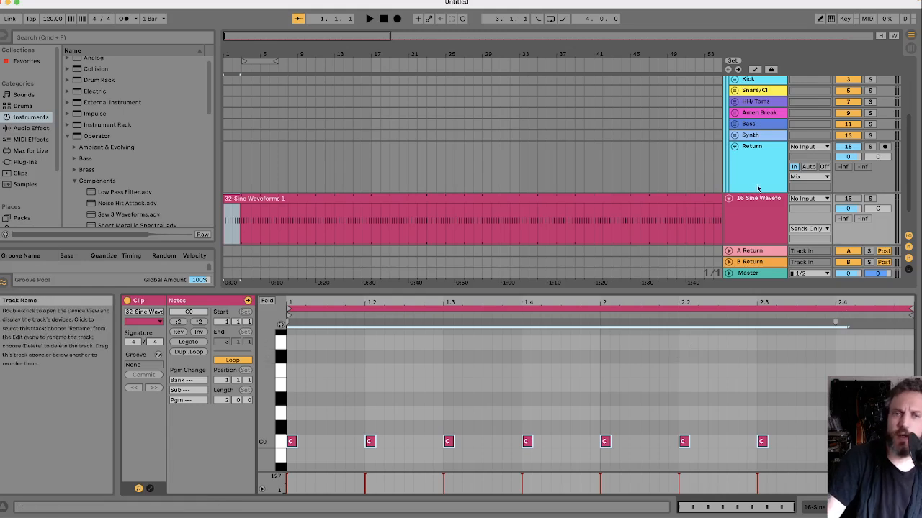
- Switch to the session view with an enlarged track area and hide the return tracks
left_click(385, 22)
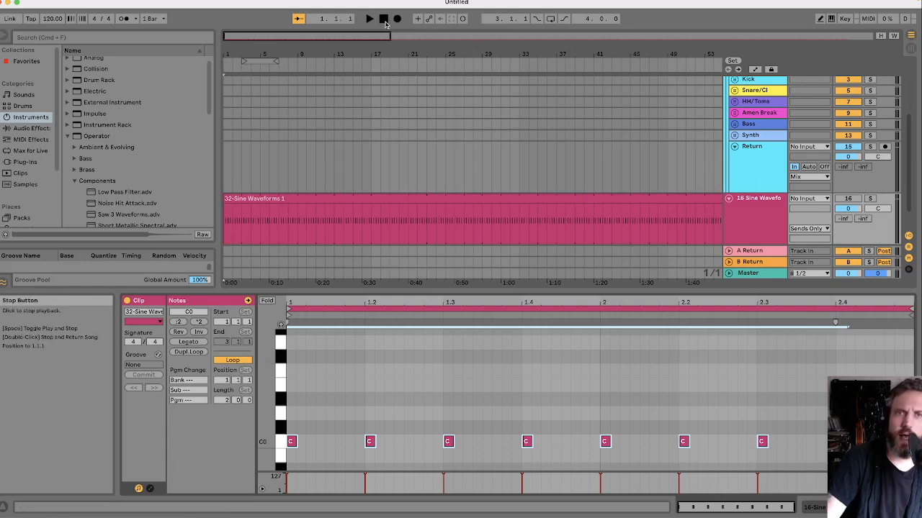
left_click(911, 48)
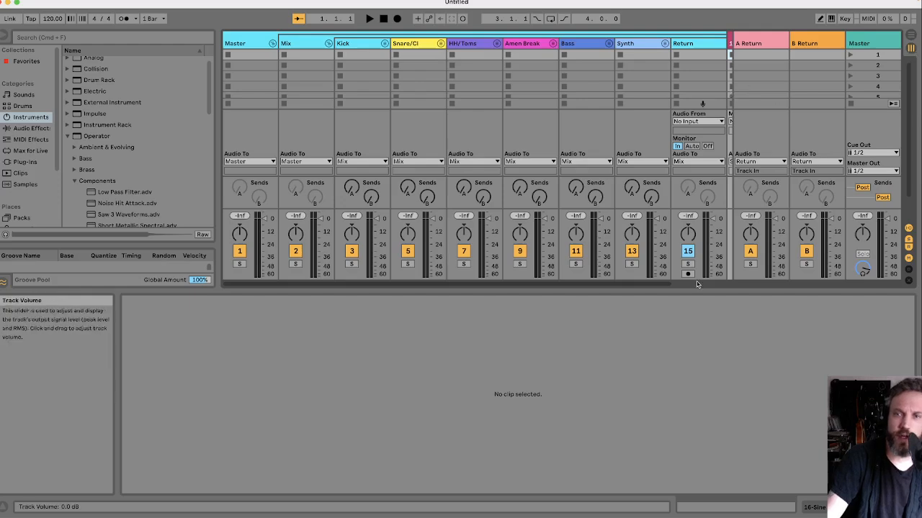
left_click_drag(669, 288, 670, 371)
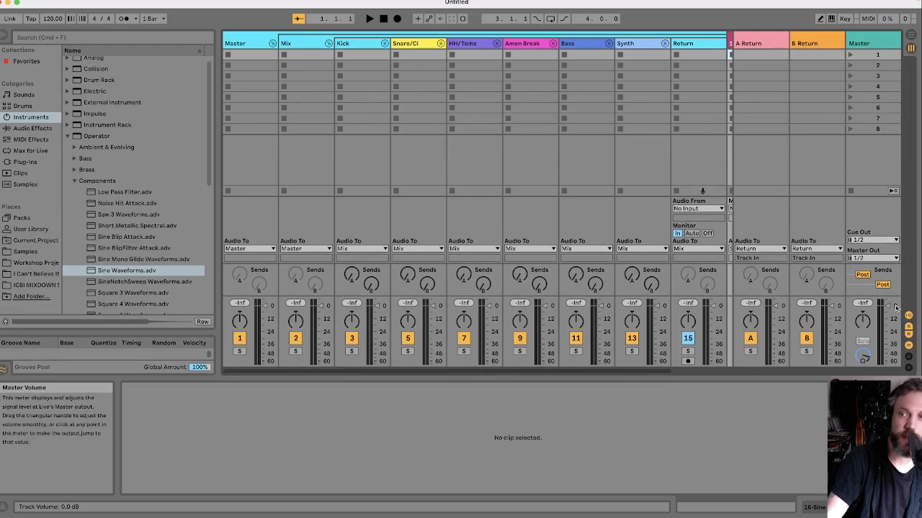
left_click(909, 337)
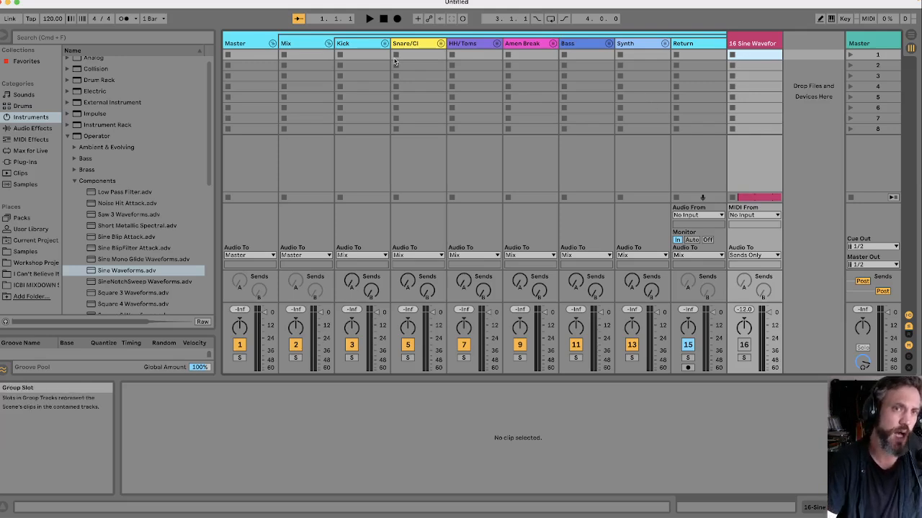
- Examine the Master group, the Mix group and the main Master output track
left_click(245, 42)
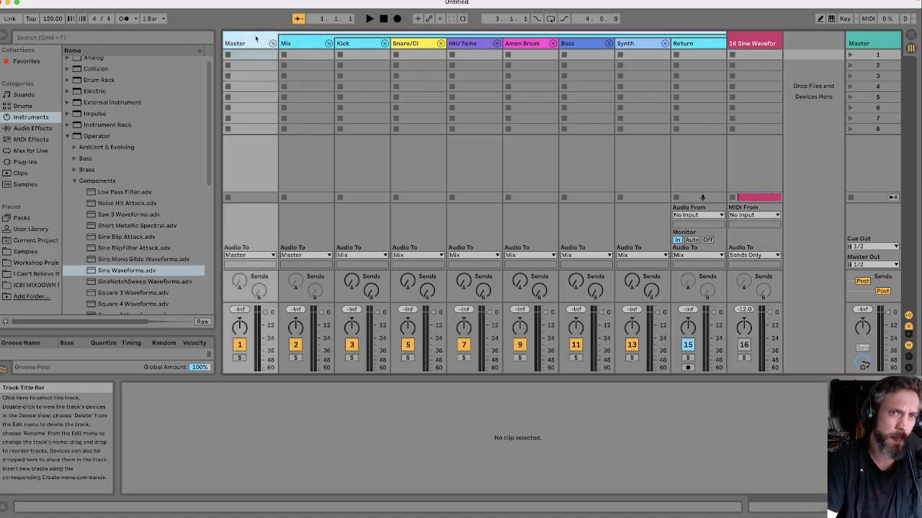
left_click(306, 44)
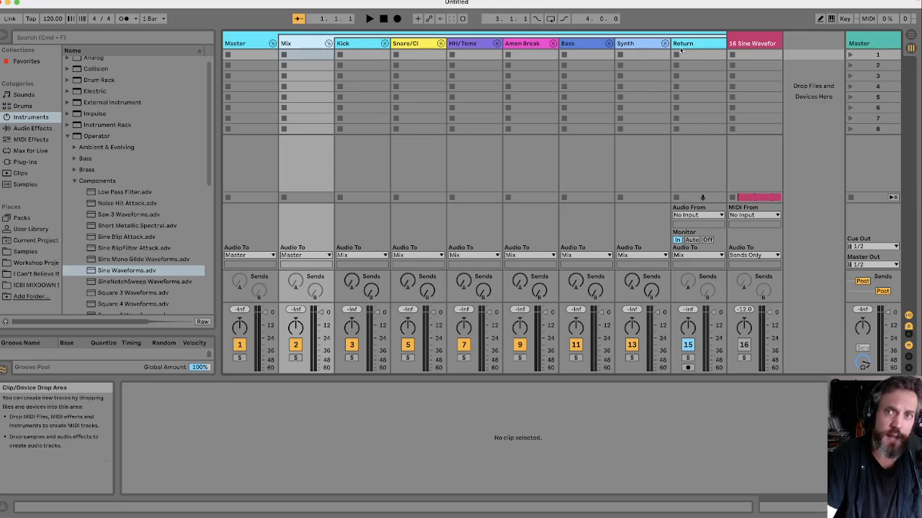
left_click(874, 47)
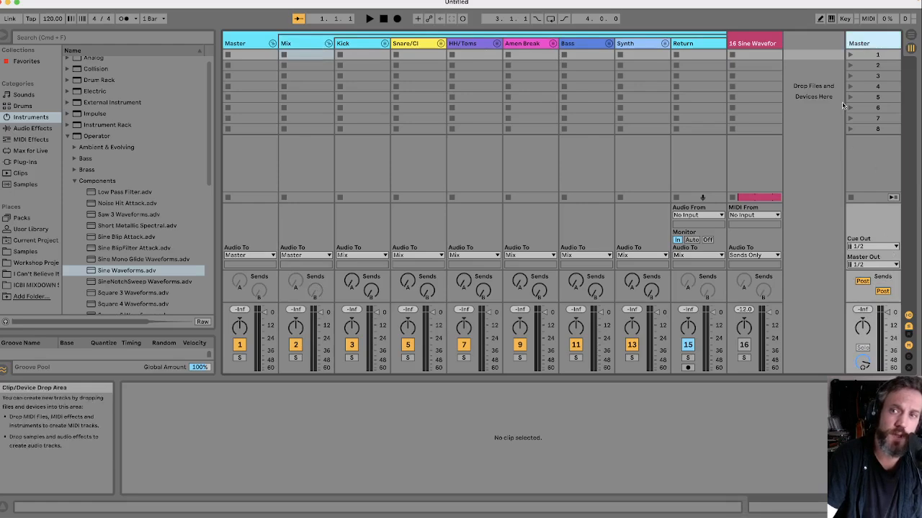
- Show the return tracks, examine A Return and B Return, and hide them again
left_click(908, 336)
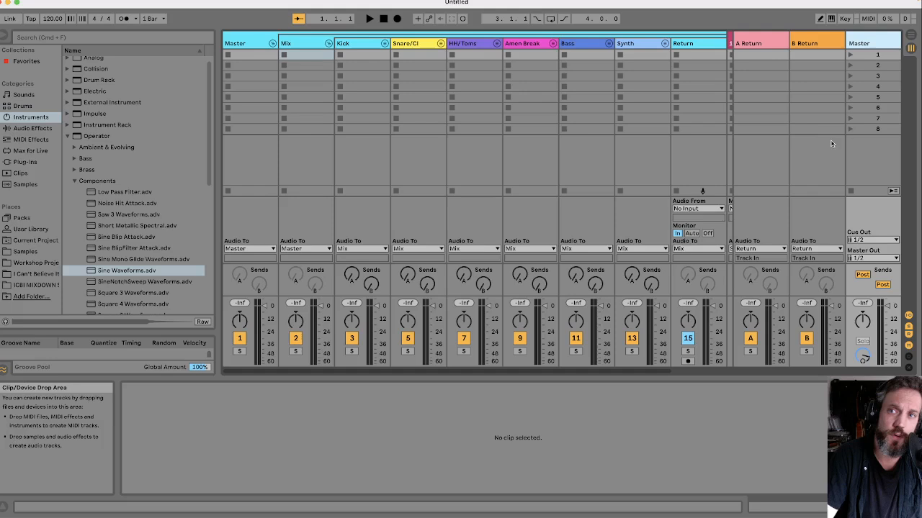
left_click(762, 41)
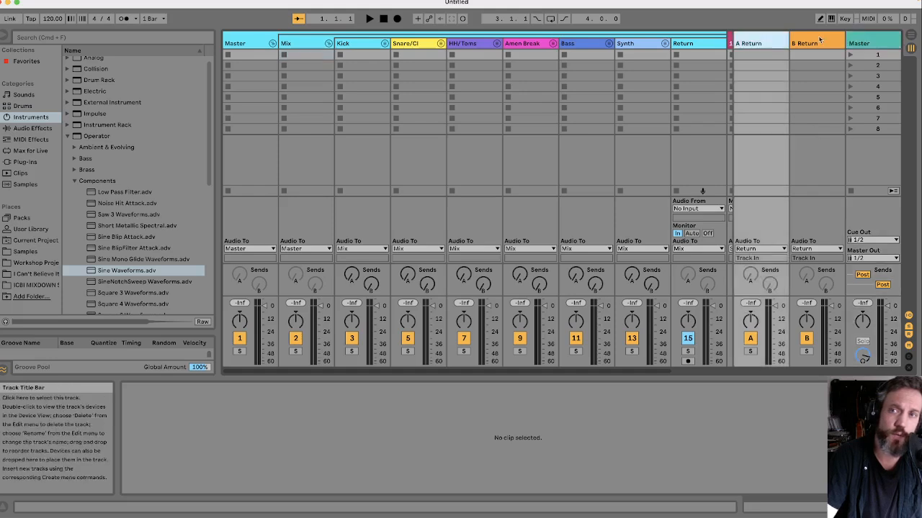
left_click(819, 40)
left_click(757, 43)
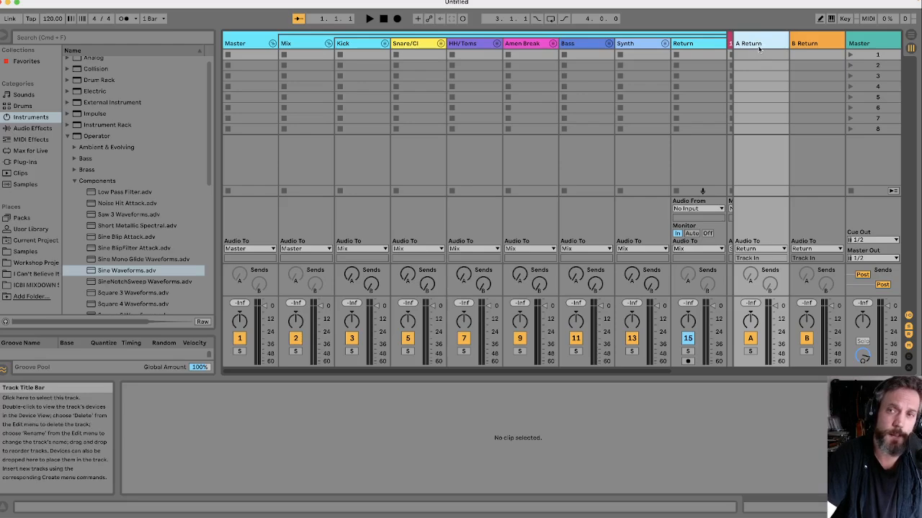
left_click(824, 46)
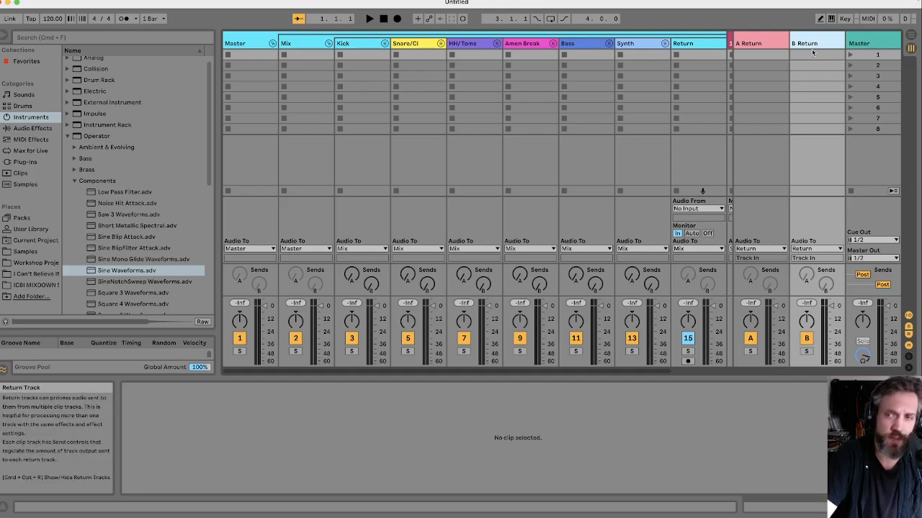
left_click(747, 38)
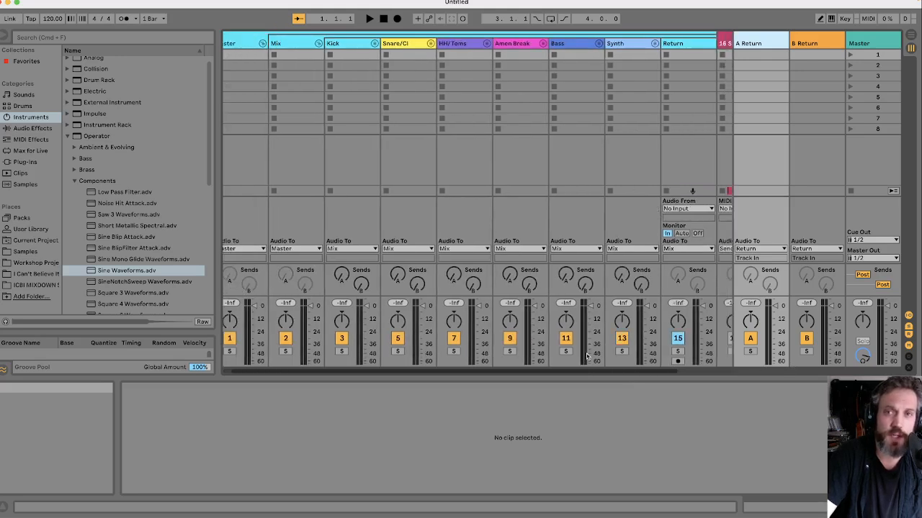
scroll(790, 366, "left", 3)
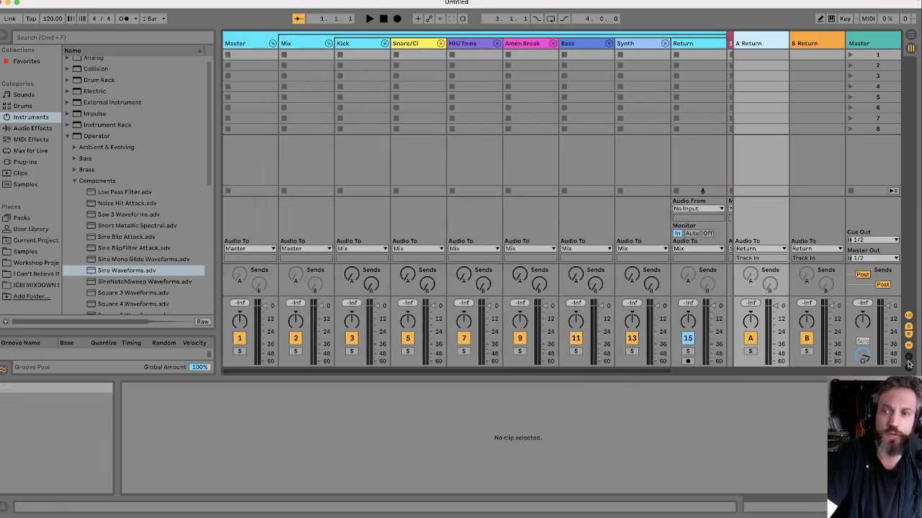
left_click(908, 339)
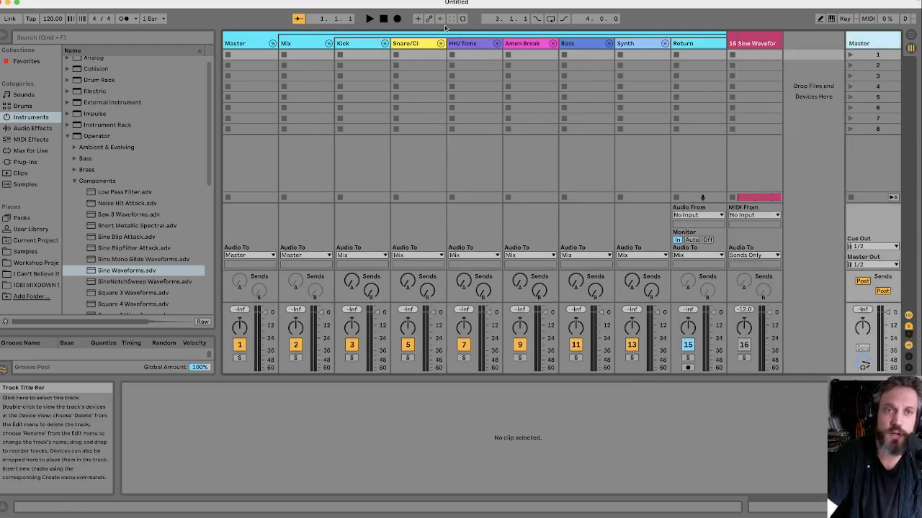
- Fold and unfold the Master and Mix groups to review how the tracks are nested
left_click(261, 44)
left_click(282, 42)
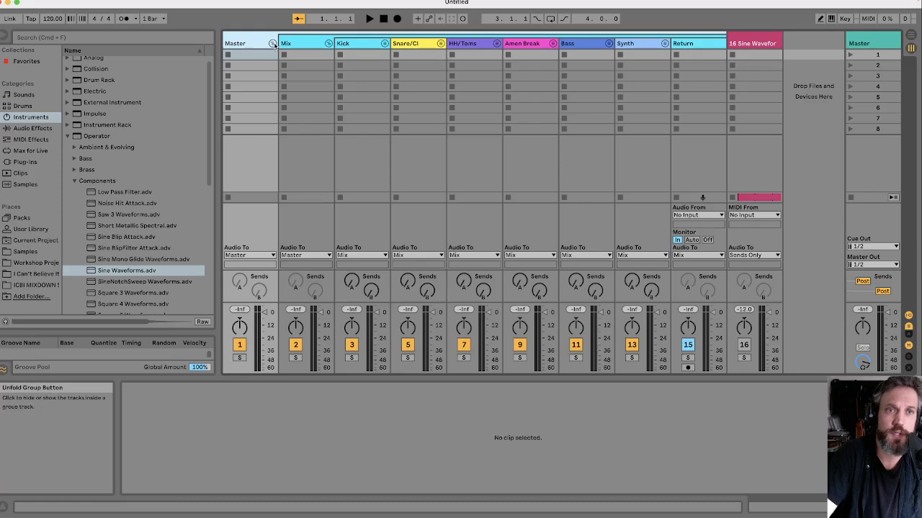
key("Delete")
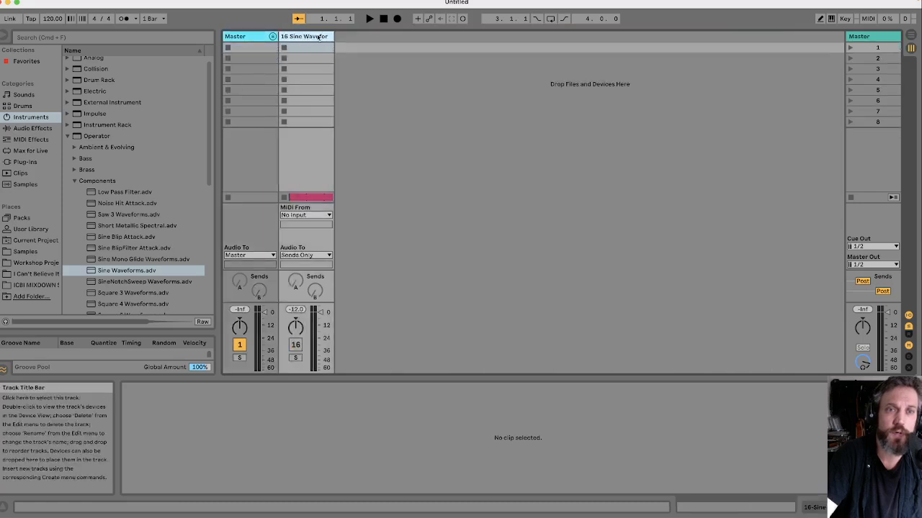
left_click(272, 37)
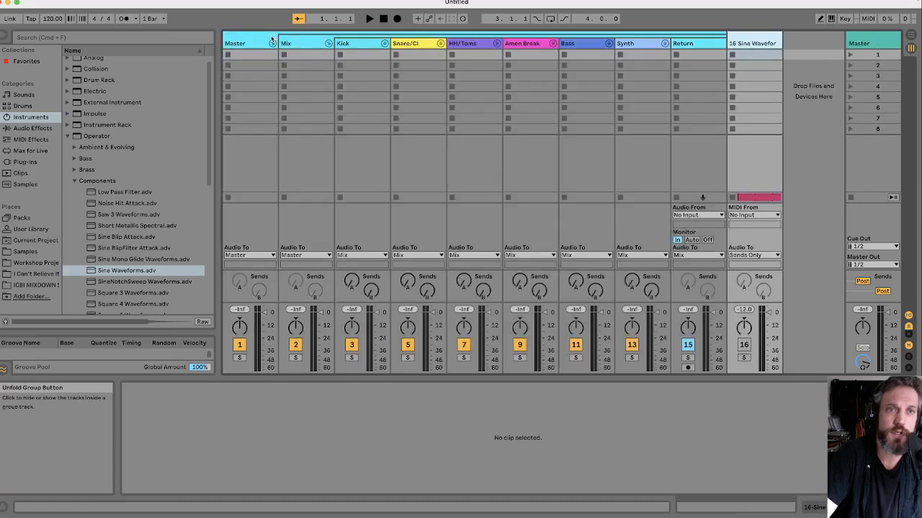
left_click(328, 43)
left_click(328, 43)
left_click(328, 41)
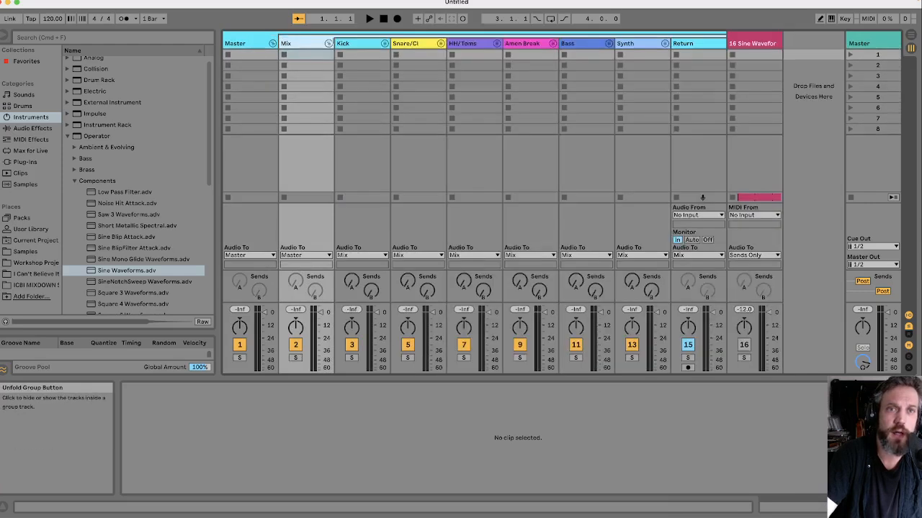
- Go through the Kick, Snare/Cl, HH/Toms, Amen Break, Bass and Synth groups and the Return track inside Mix
left_click(381, 43)
left_click(443, 44)
left_click(466, 46)
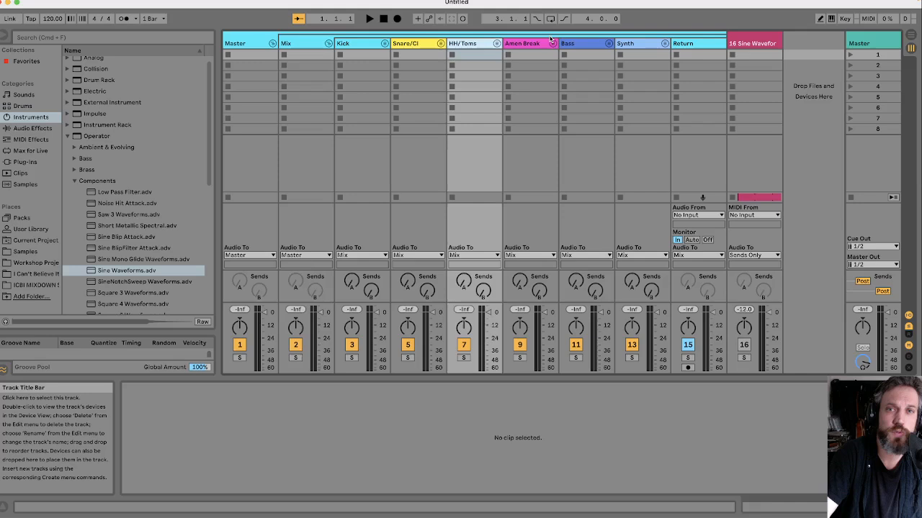
left_click(303, 44)
left_click(525, 45)
left_click(589, 48)
left_click(628, 50)
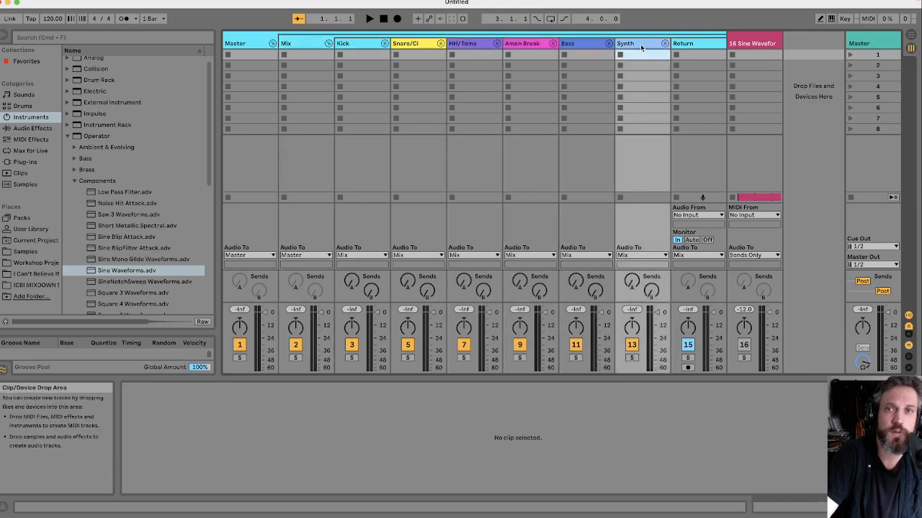
left_click(691, 46)
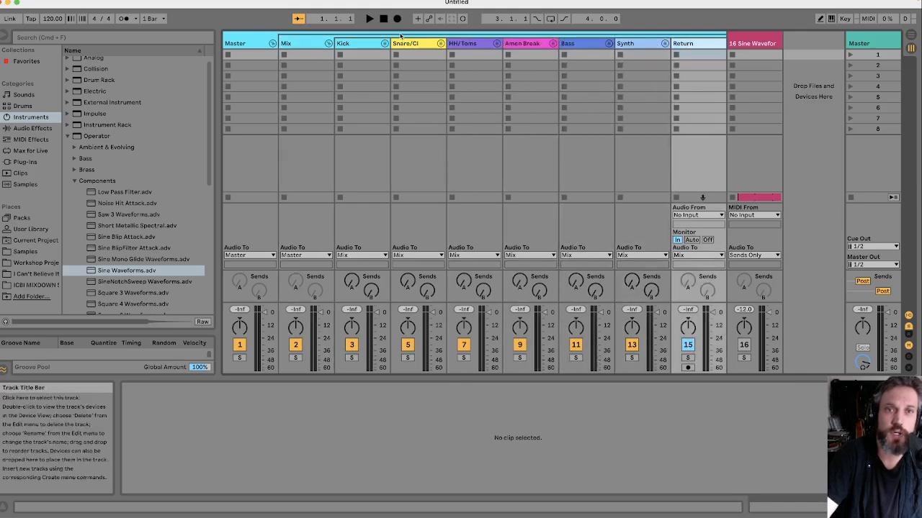
- Unfold the Kick group to show the MIDI track inside it
left_click(364, 47)
key("super+shift+t")
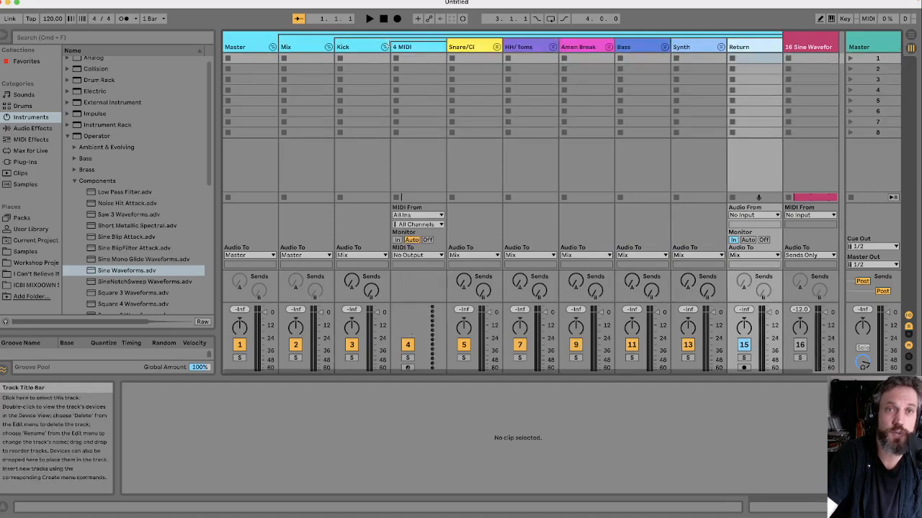
- Fold the Kick, Mix and Master groups, and check the main Master track and the Sine Waveforms trigger track
left_click(364, 48)
left_click(433, 51)
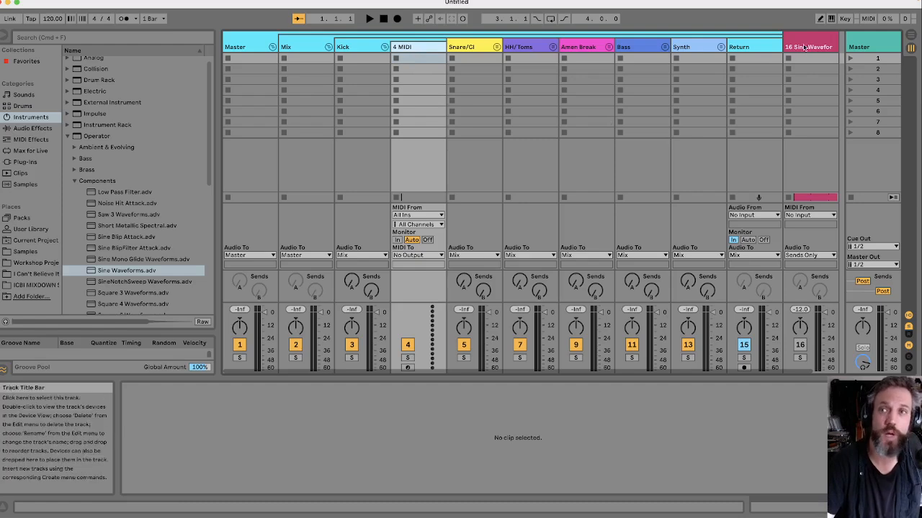
left_click(384, 47)
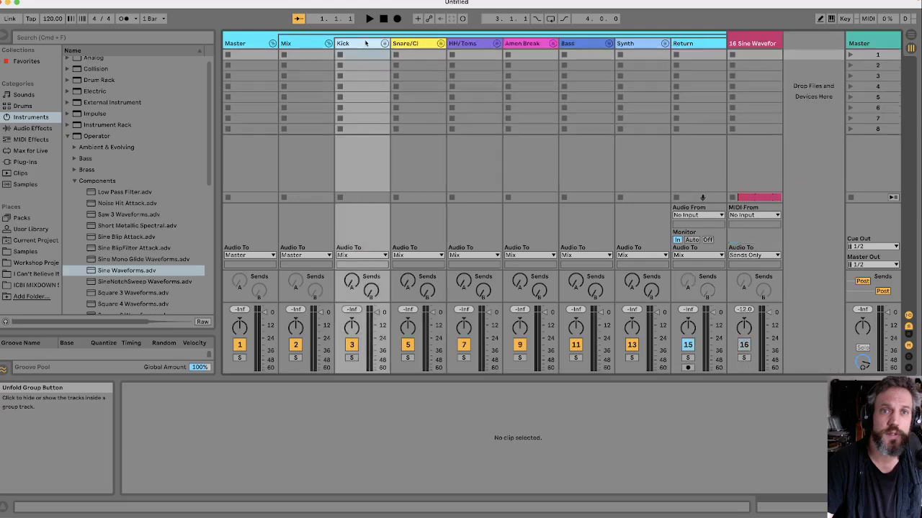
left_click(328, 45)
left_click(272, 40)
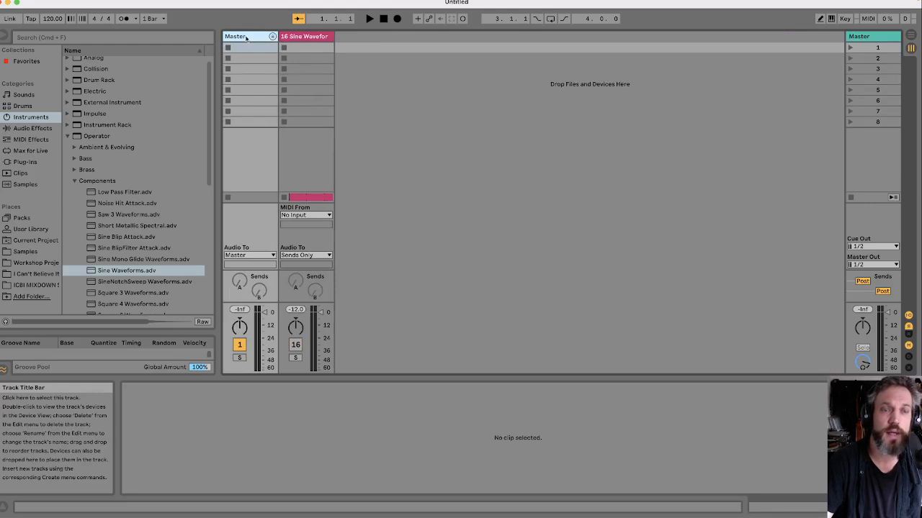
left_click(869, 36)
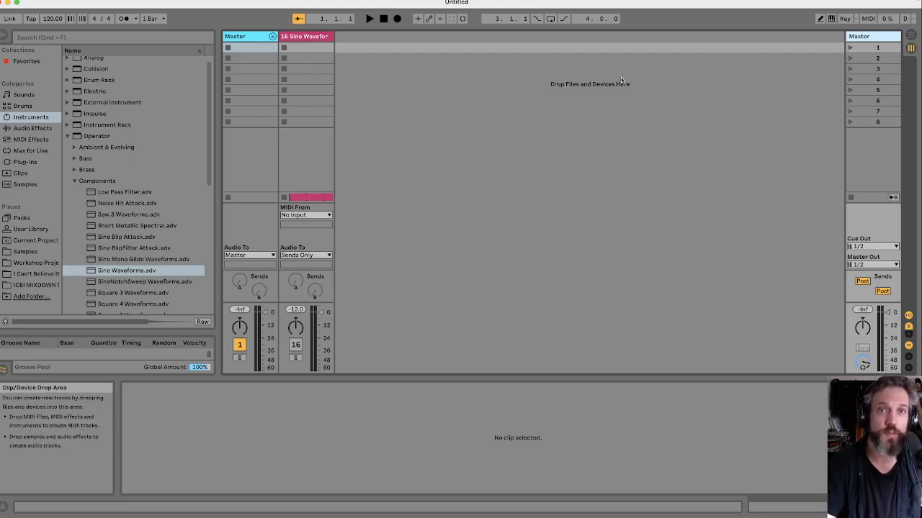
left_click(299, 37)
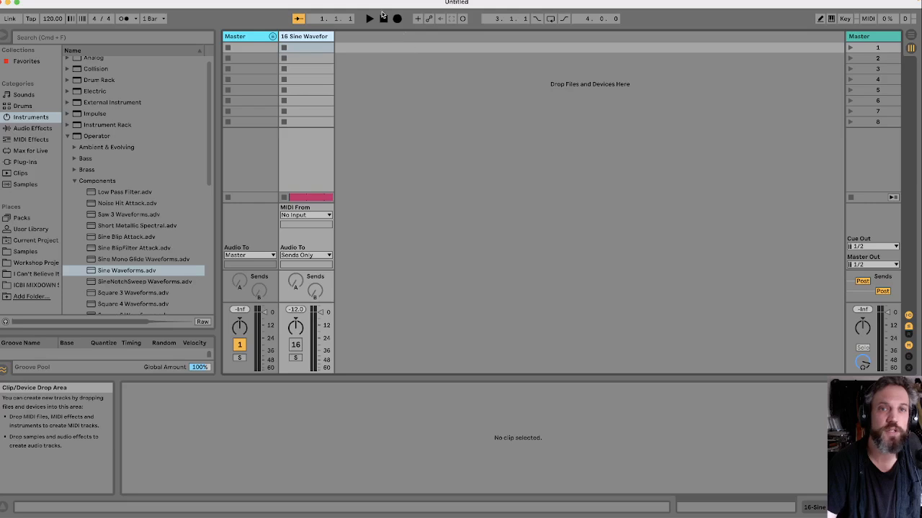
mouse_move(444, 516)
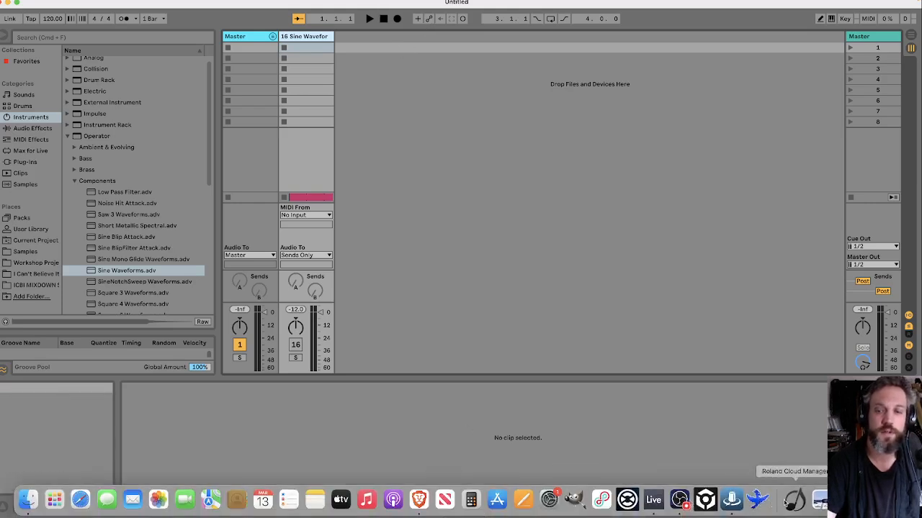
left_click(847, 500)
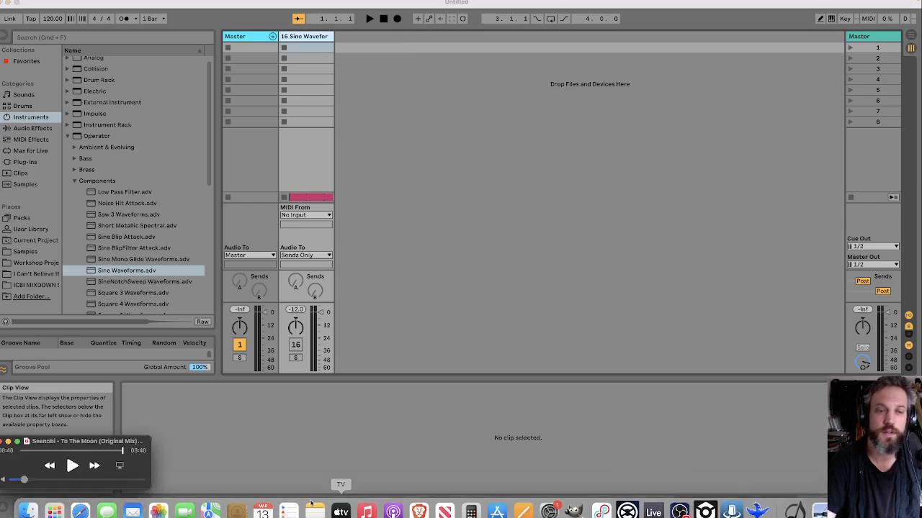
mouse_move(576, 515)
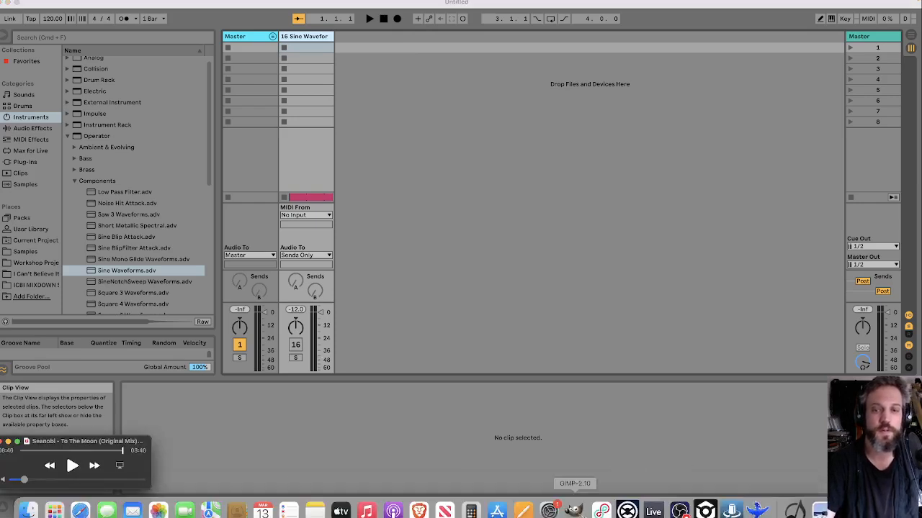
left_click(679, 500)
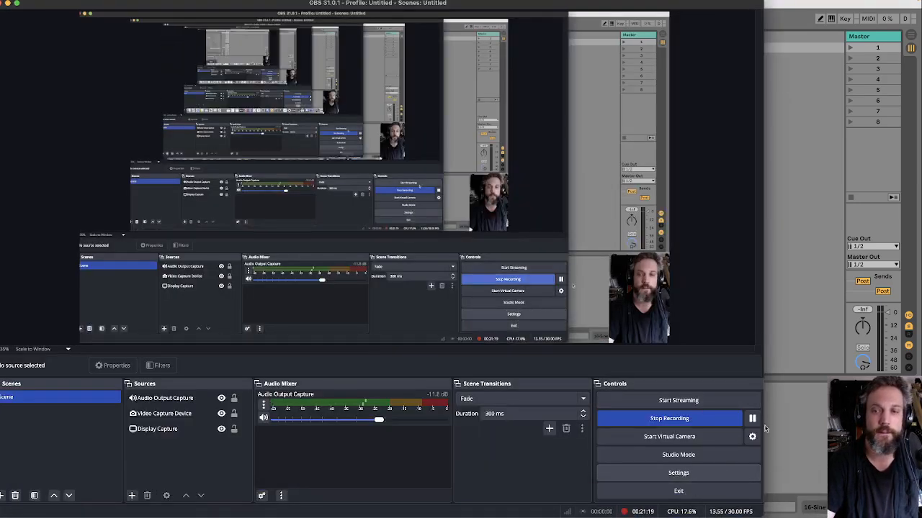